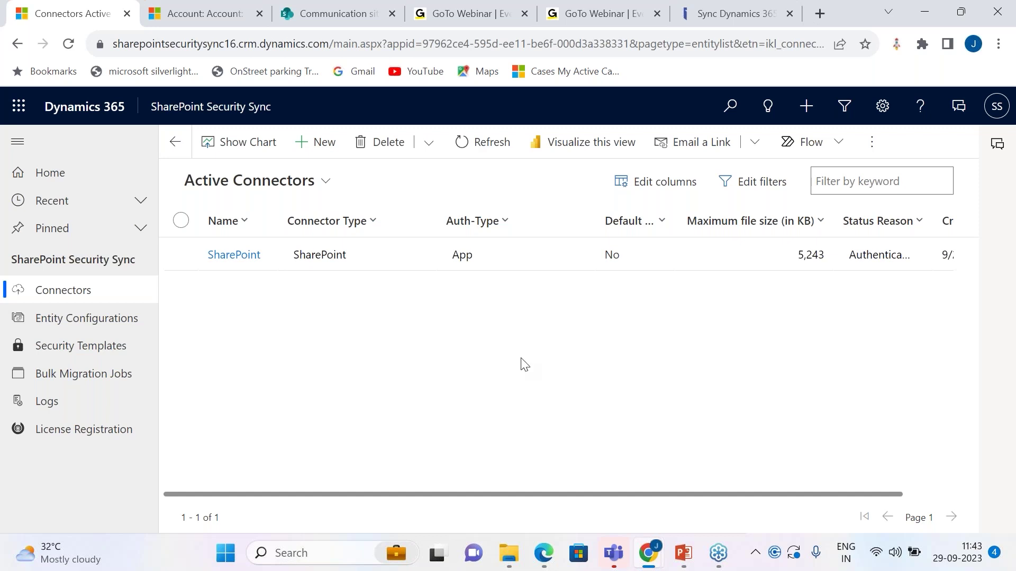
# Check the account signed in to SharePoint Security Sync and open the Accounts list in Sales Hub.
pyautogui.click(1004, 115)
pyautogui.click(717, 345)
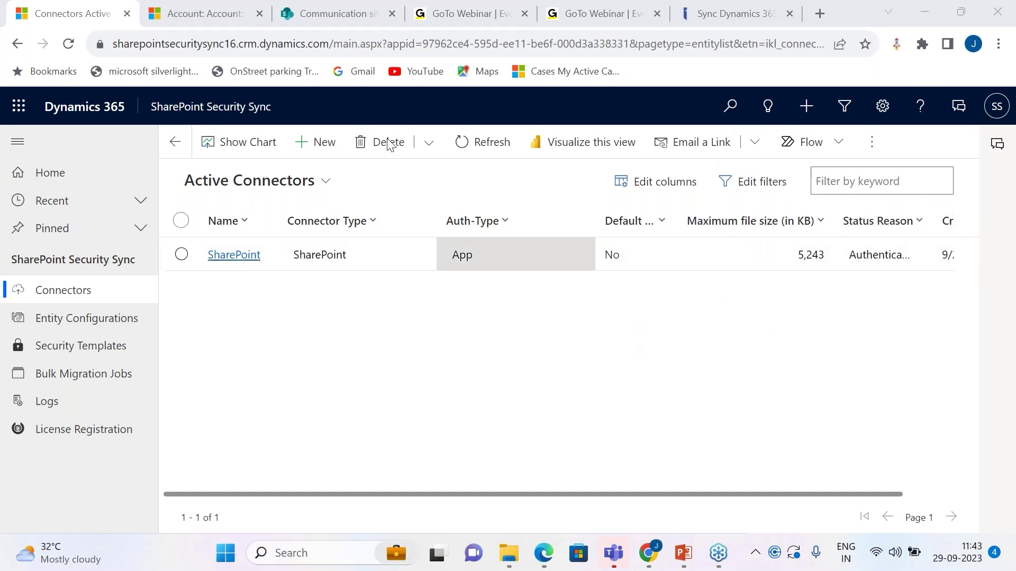
pyautogui.click(195, 6)
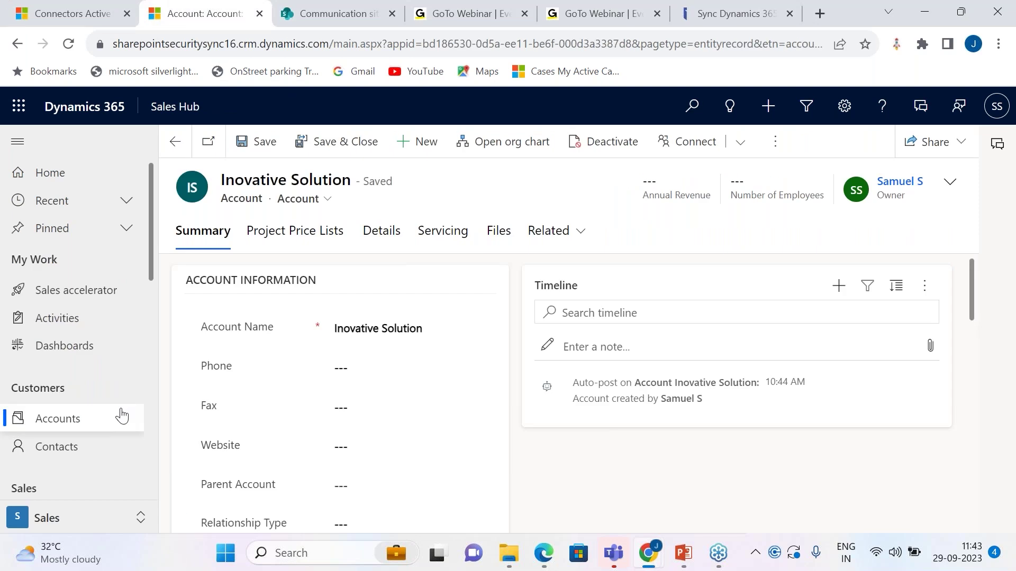
pyautogui.click(118, 422)
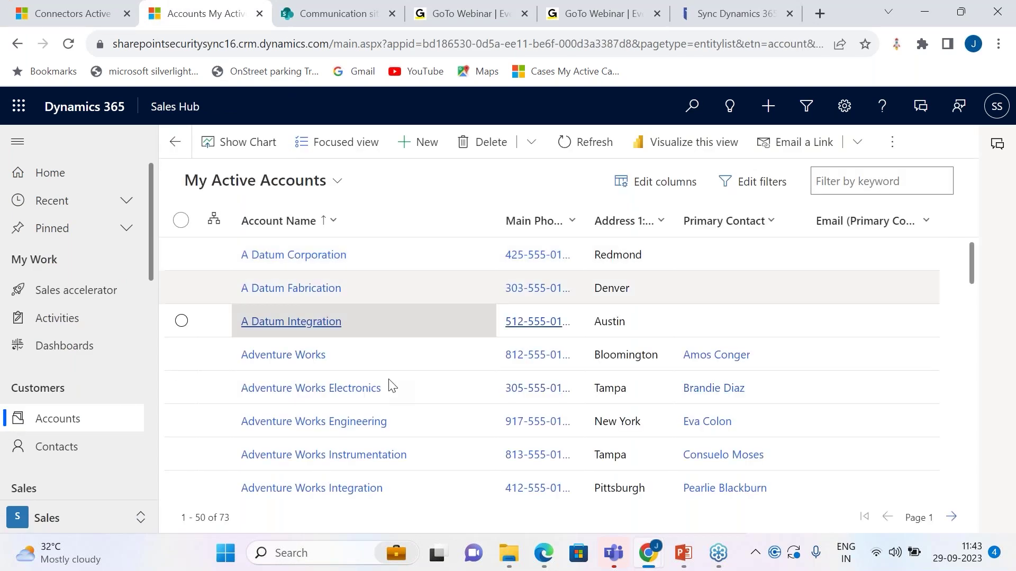
# Review the folders in the SharePoint Account library and return to the My Active Accounts list.
pyautogui.click(334, 15)
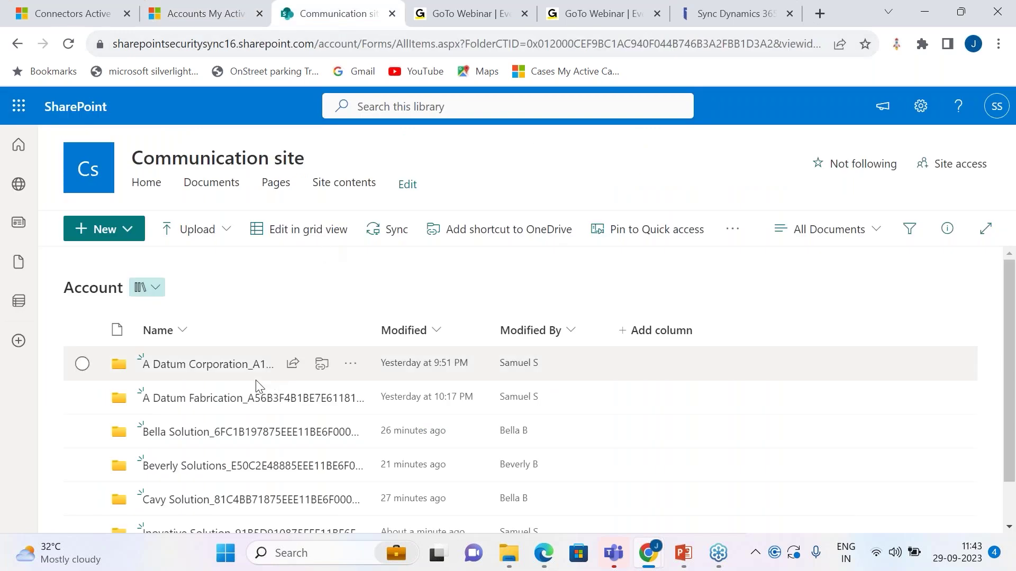
pyautogui.scroll(-2, 256, 380)
pyautogui.scroll(2, 288, 450)
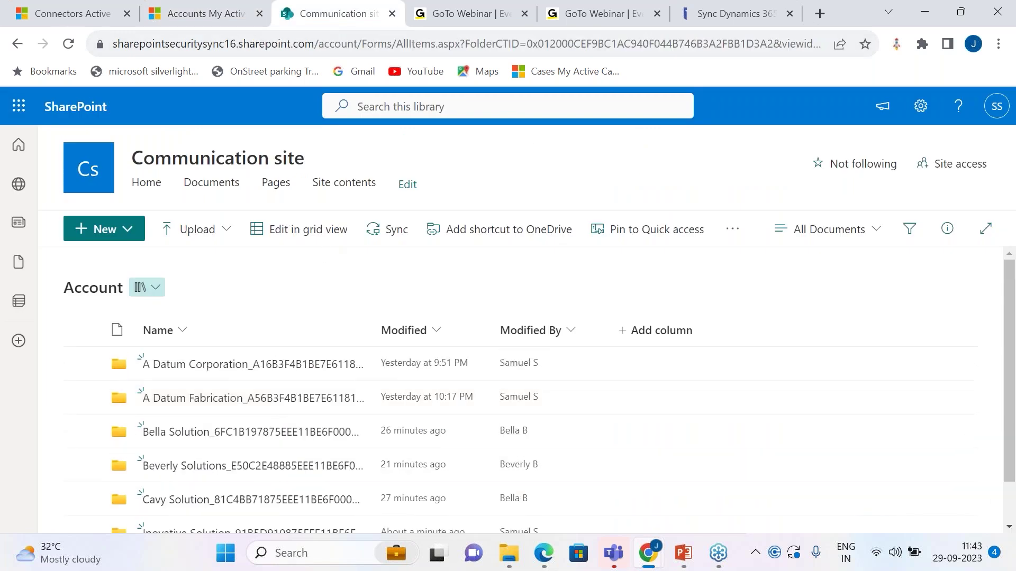
pyautogui.click(212, 15)
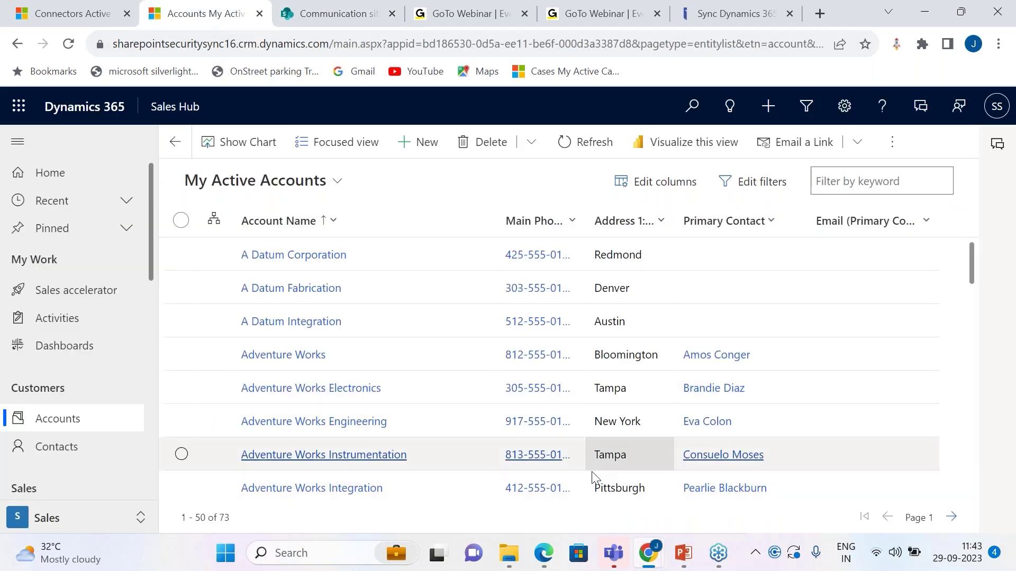
# Switch to Edge, check which user is signed in, and compare that user's active accounts with the SharePoint Account library.
pyautogui.click(545, 554)
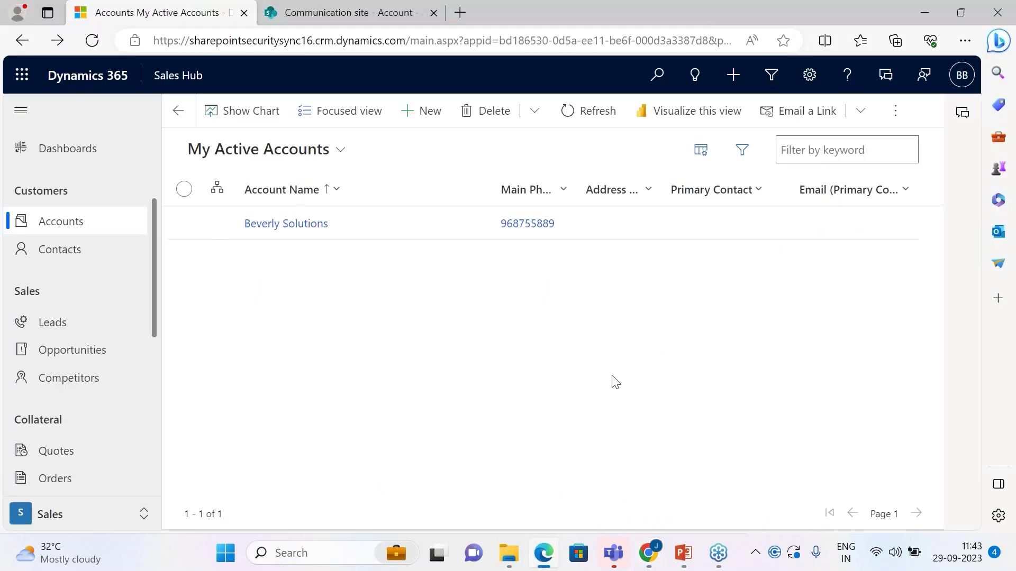
pyautogui.click(957, 79)
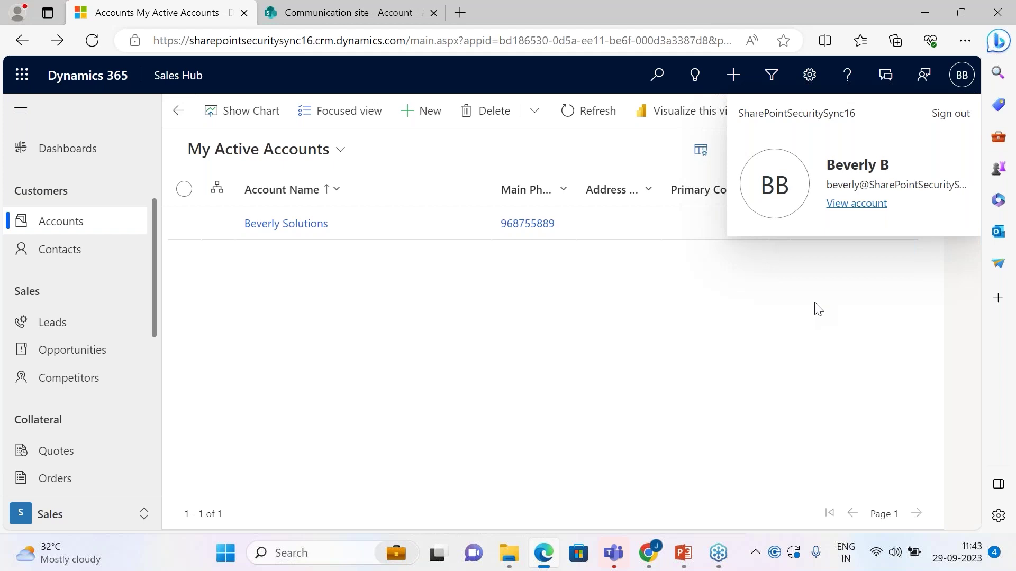
pyautogui.click(585, 388)
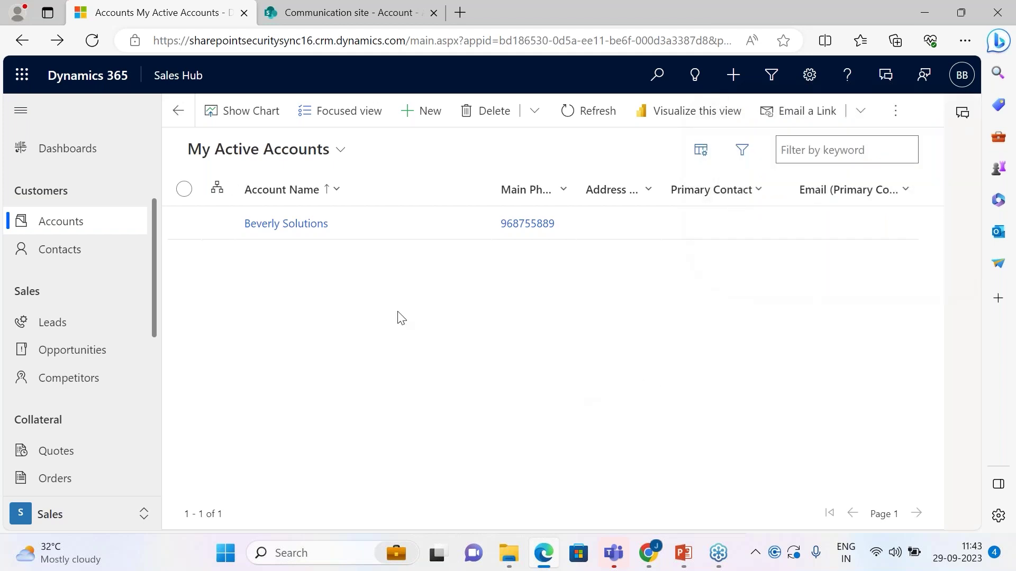
pyautogui.click(353, 7)
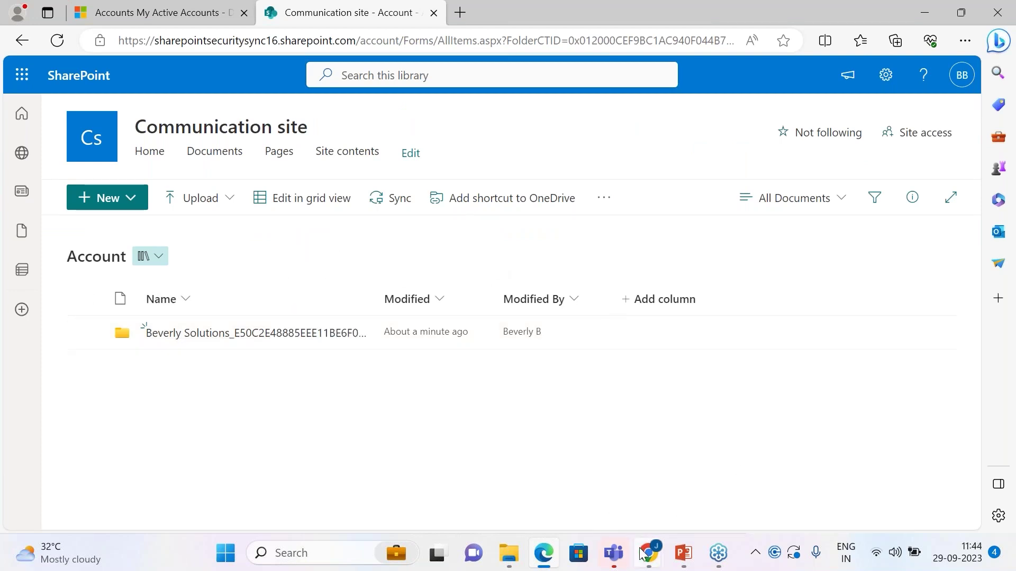
# Switch to the incognito Chrome window, check its signed-in user, and compare the active accounts with the SharePoint Account library.
pyautogui.moveTo(648, 553)
pyautogui.click(677, 501)
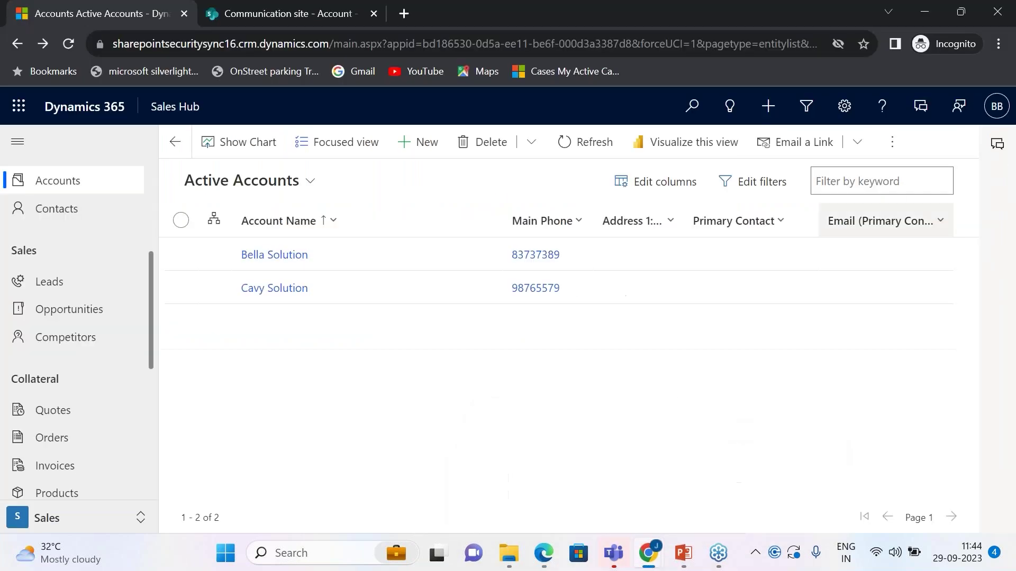
pyautogui.click(1008, 112)
pyautogui.click(878, 355)
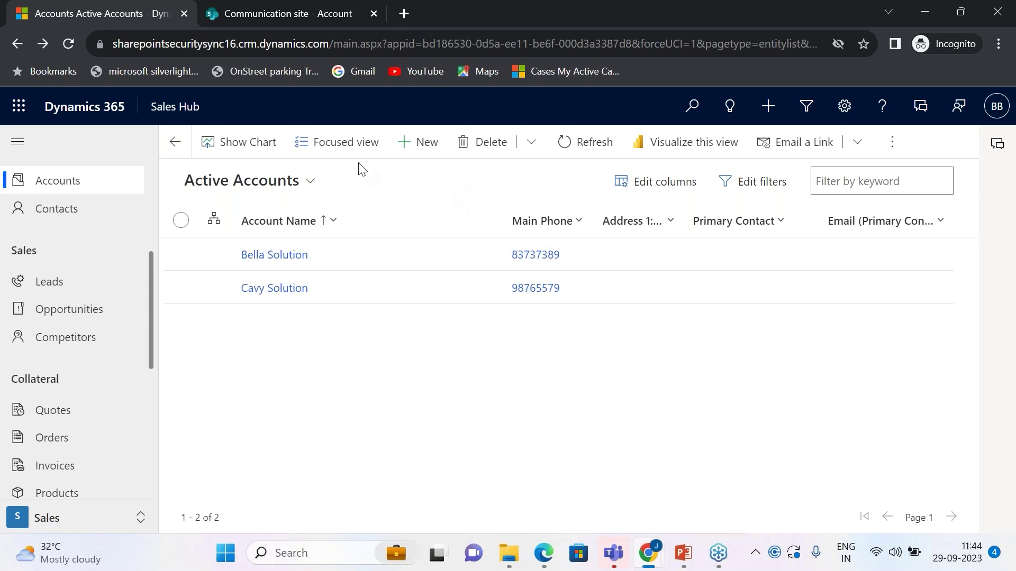
pyautogui.click(309, 15)
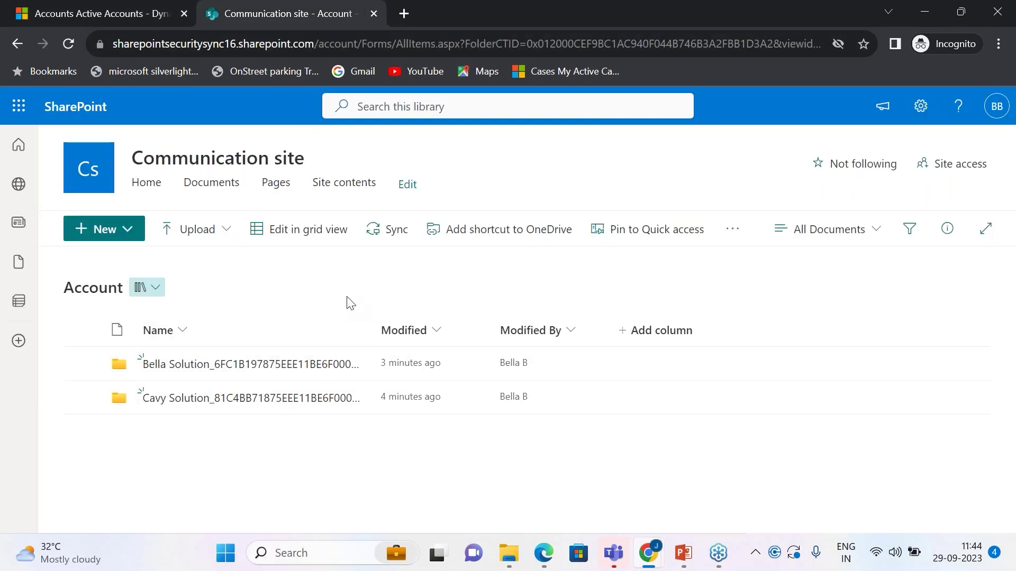
# Switch back to the main Chrome window and open the Bulk Migration Jobs list in SharePoint Security Sync.
pyautogui.click(651, 554)
pyautogui.click(588, 477)
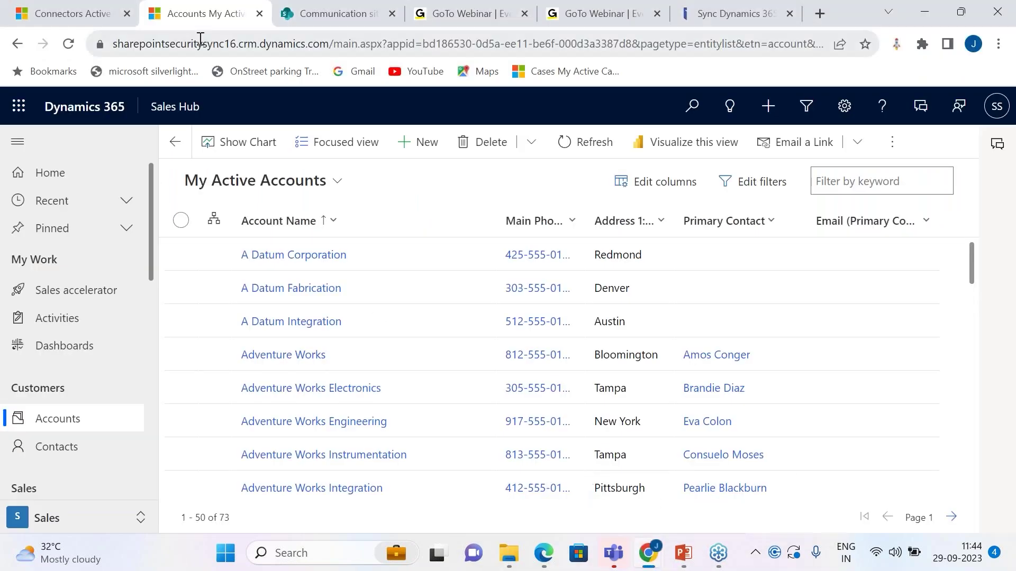
pyautogui.click(650, 554)
pyautogui.click(595, 485)
pyautogui.click(81, 16)
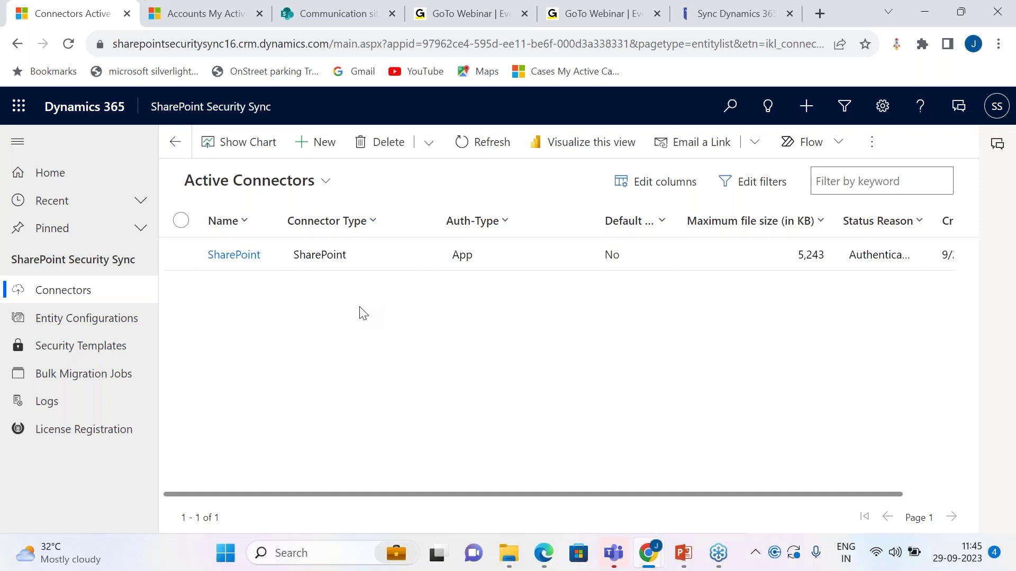
pyautogui.click(129, 378)
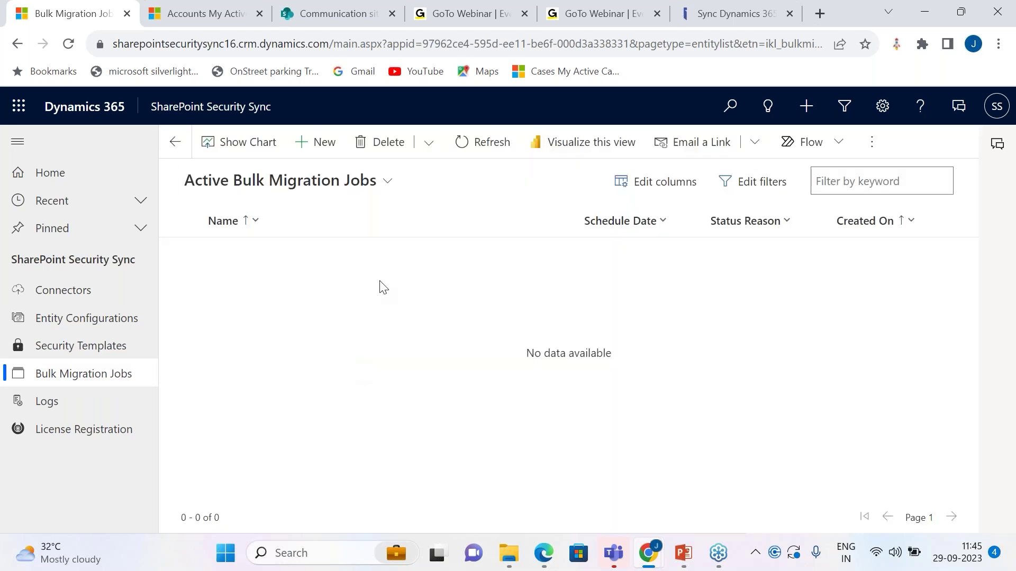
# Show the inactive bulk migration jobs and open the Notes - Custom job.
pyautogui.click(386, 193)
pyautogui.click(349, 301)
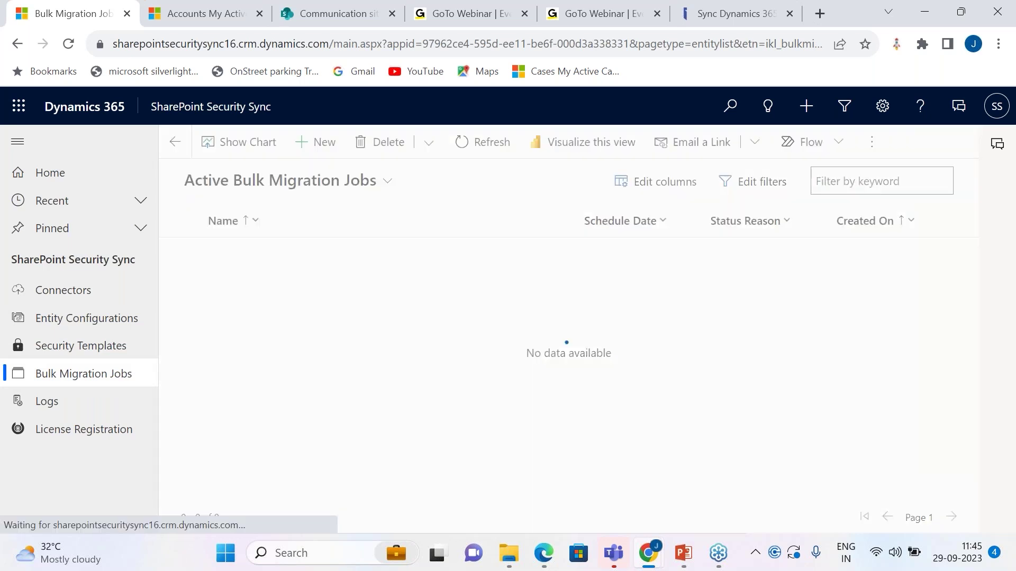
pyautogui.click(413, 271)
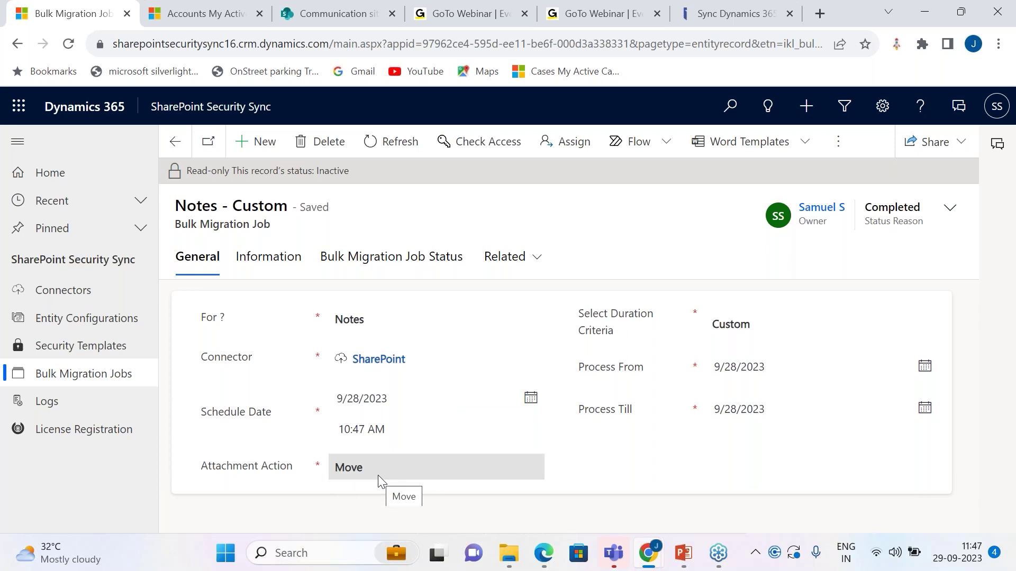
# Try the Move and Copy attachment actions in a new bulk migration job and discard the draft.
pyautogui.click(267, 154)
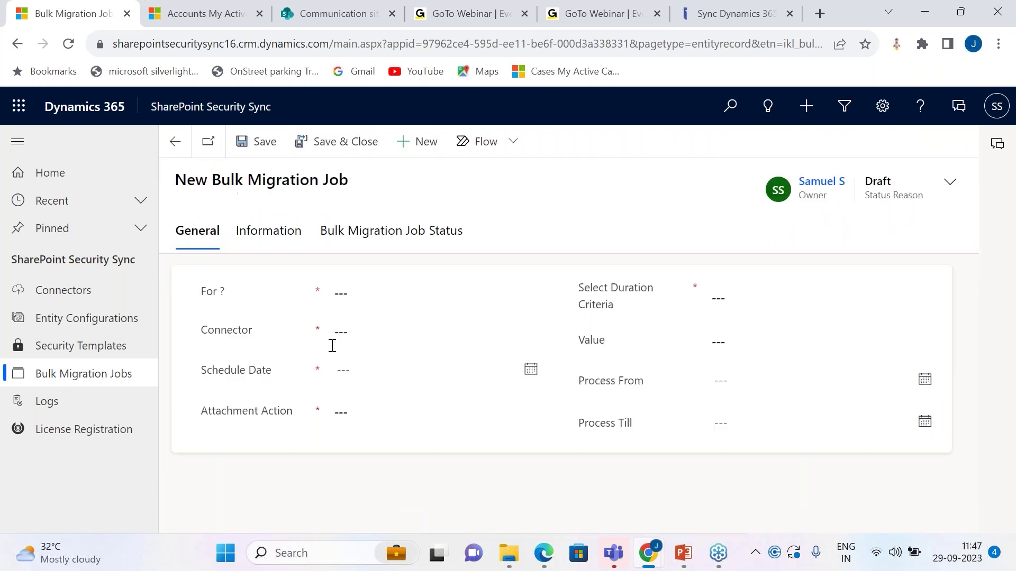
pyautogui.click(399, 412)
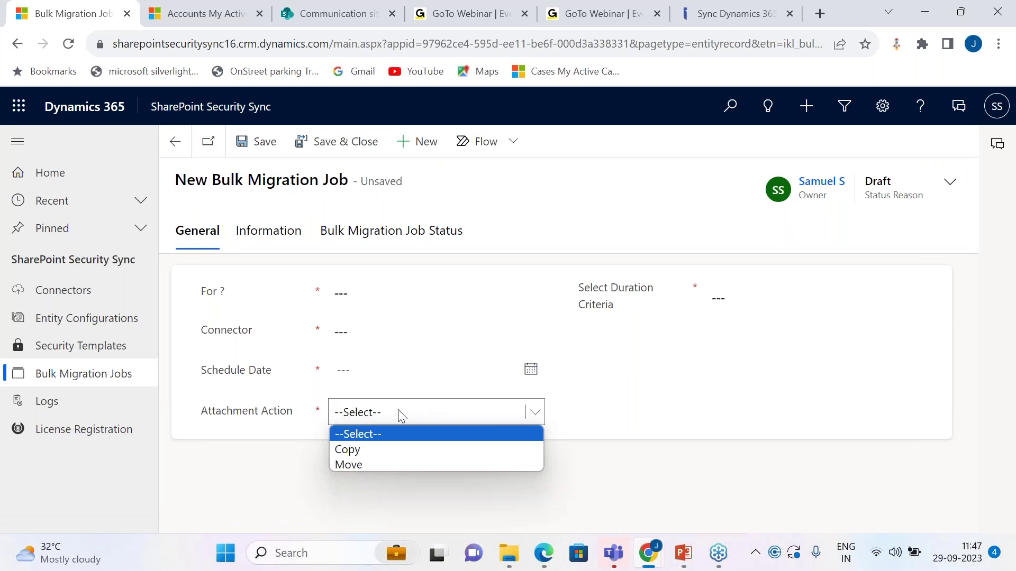
pyautogui.click(424, 464)
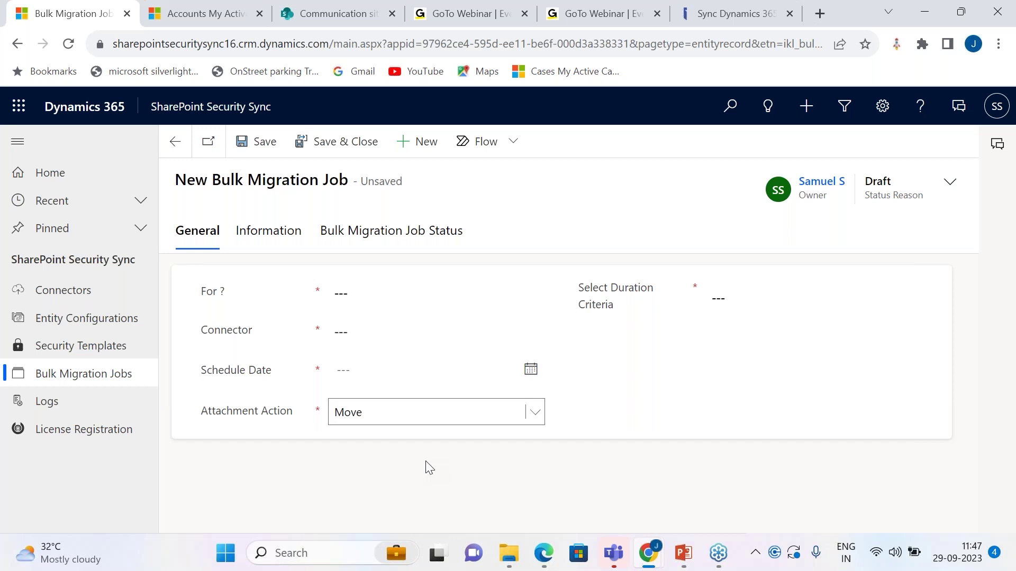
pyautogui.click(419, 412)
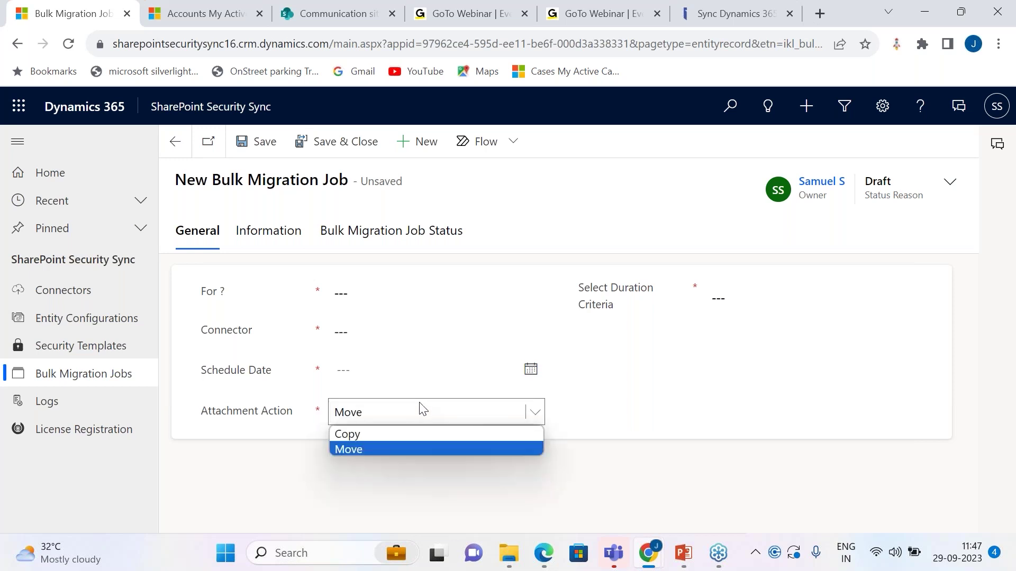
pyautogui.click(410, 434)
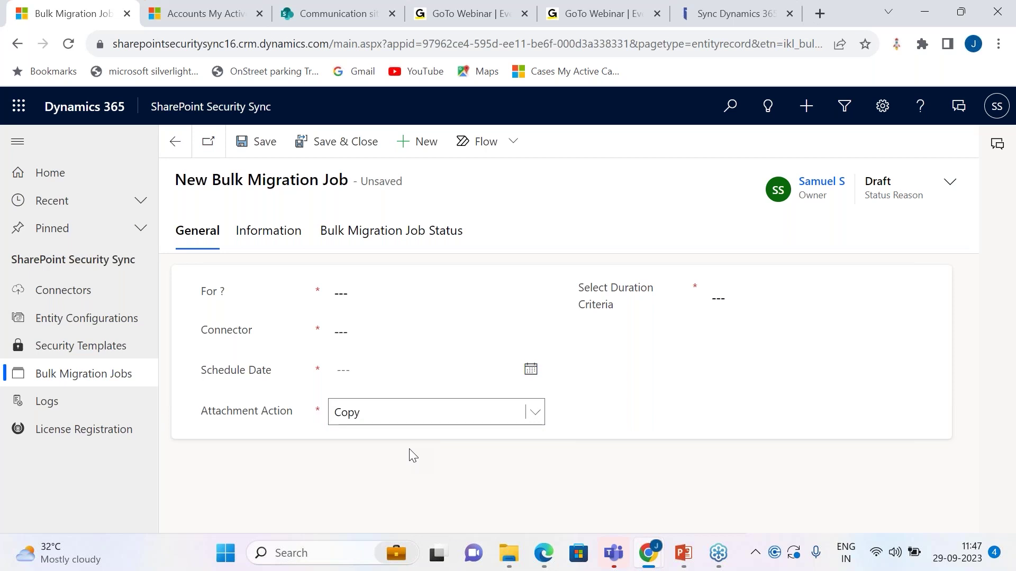
pyautogui.click(384, 422)
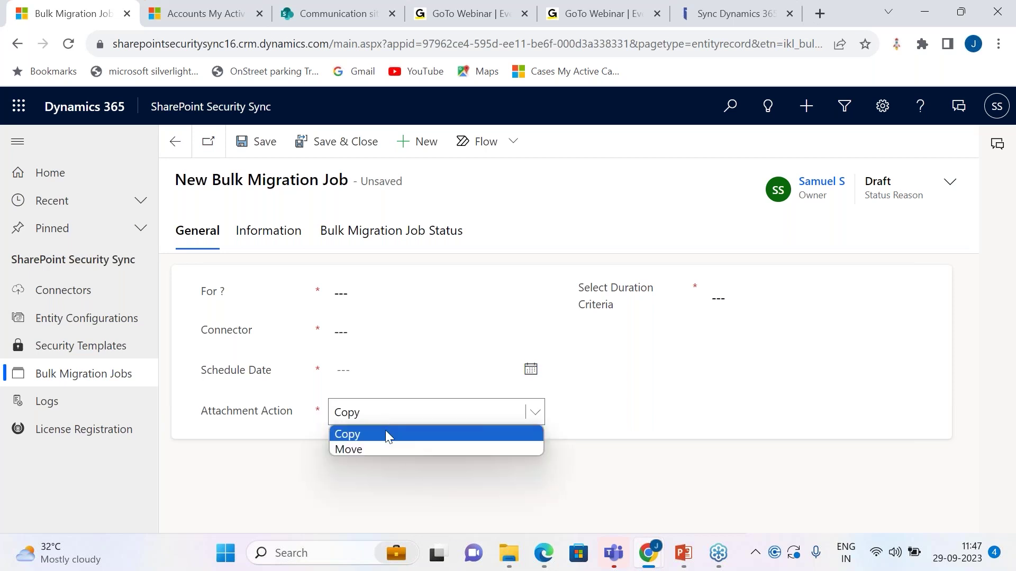
pyautogui.click(383, 462)
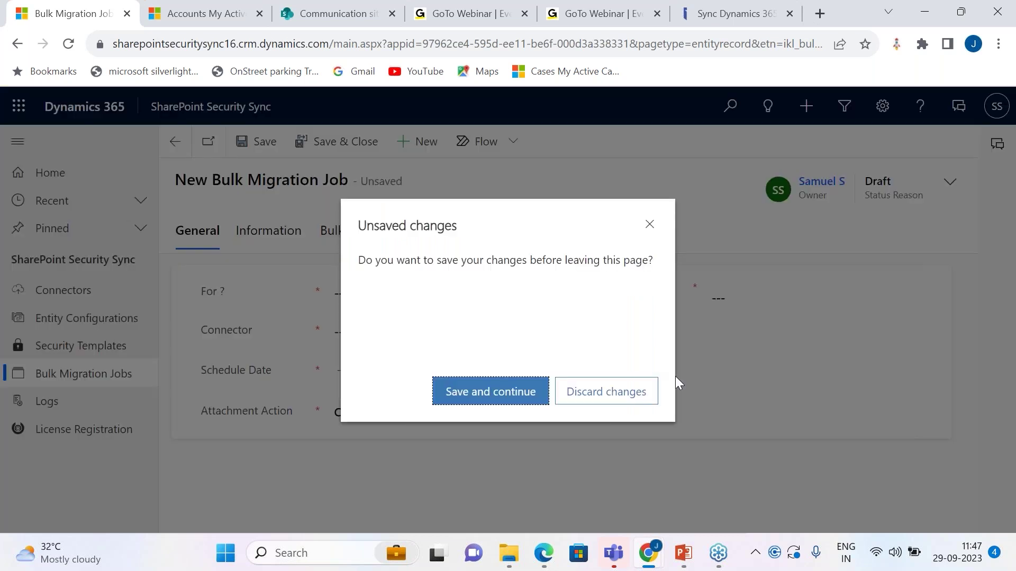
pyautogui.click(636, 392)
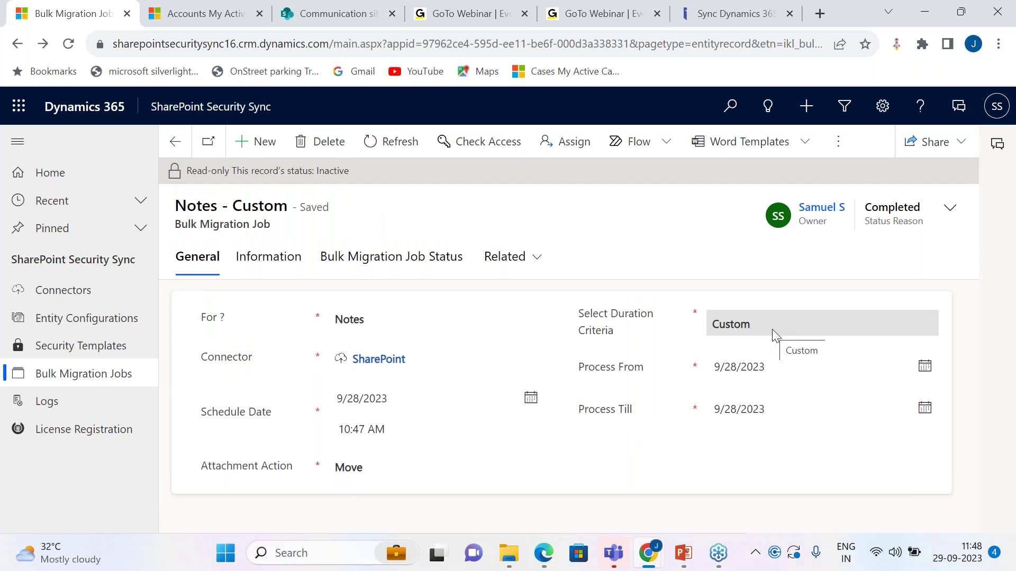
# Examine the duration criteria options in another new bulk migration job and return to the Notes - Custom job without saving.
pyautogui.click(264, 142)
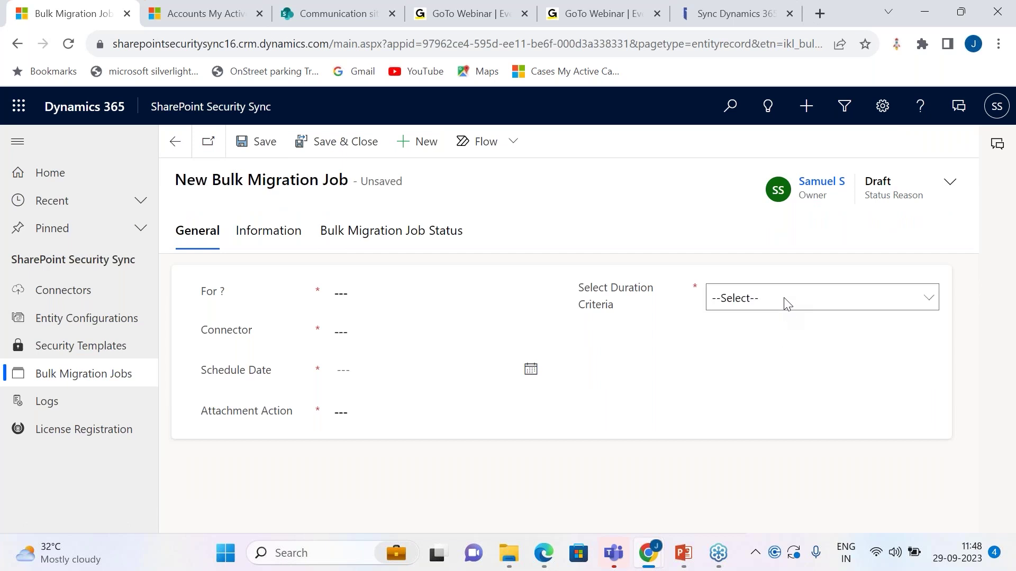
pyautogui.click(787, 301)
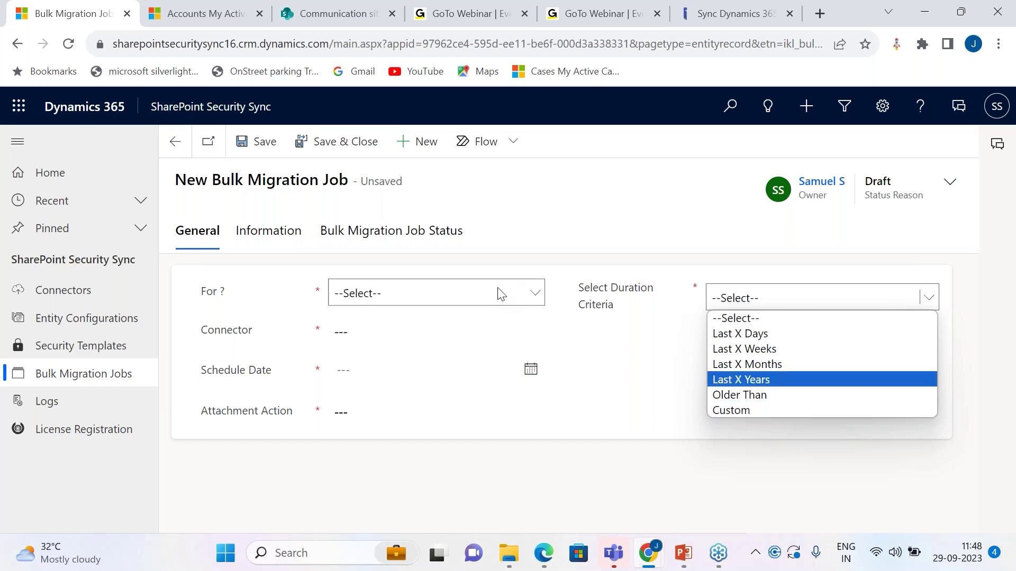
pyautogui.click(176, 151)
pyautogui.click(586, 390)
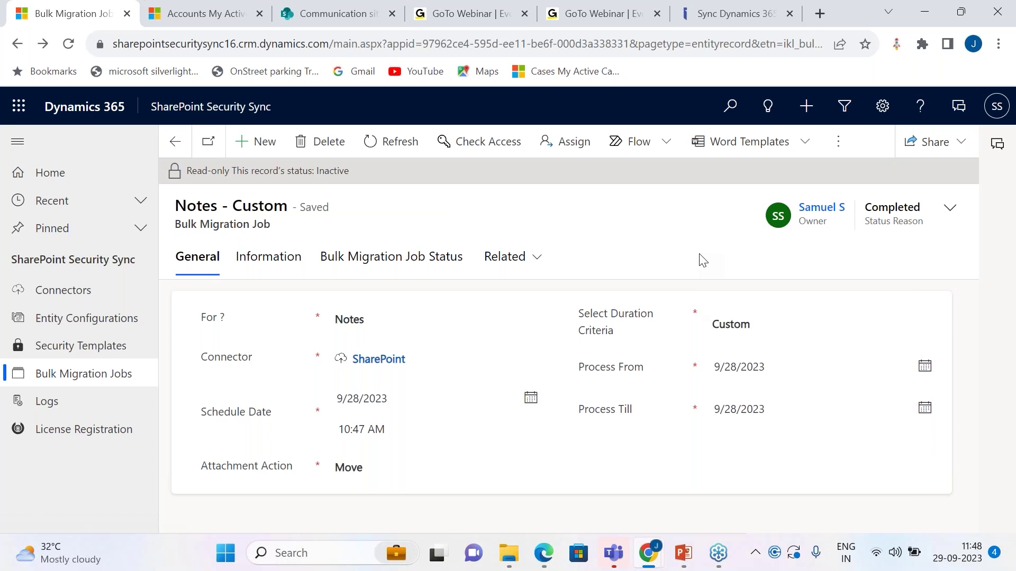
# Examine the processed, succeeded, ignored and failed record totals in the Notes - Custom job's information.
pyautogui.click(247, 263)
pyautogui.scroll(-1, 481, 435)
pyautogui.scroll(1, 478, 433)
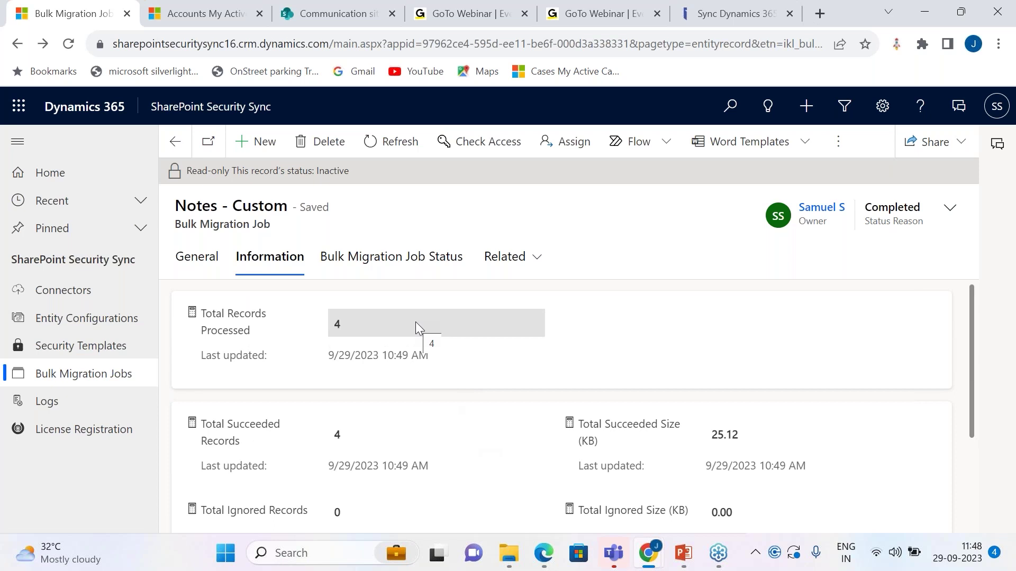
pyautogui.scroll(-1, 404, 376)
pyautogui.scroll(1, 408, 376)
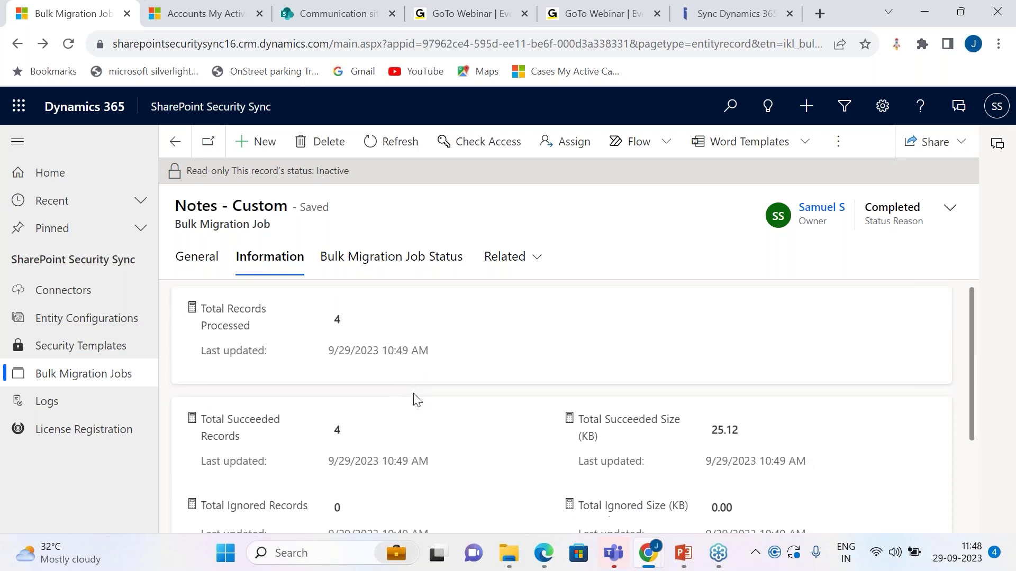
pyautogui.scroll(-3, 415, 394)
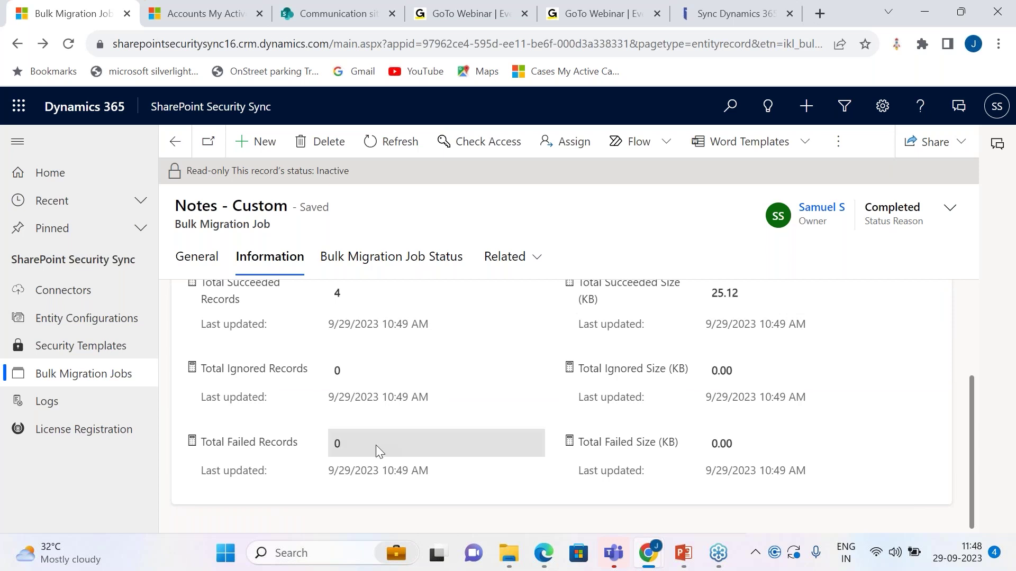
# Review the migrated files in the Notes - Custom job's status list and return to its general details.
pyautogui.click(413, 259)
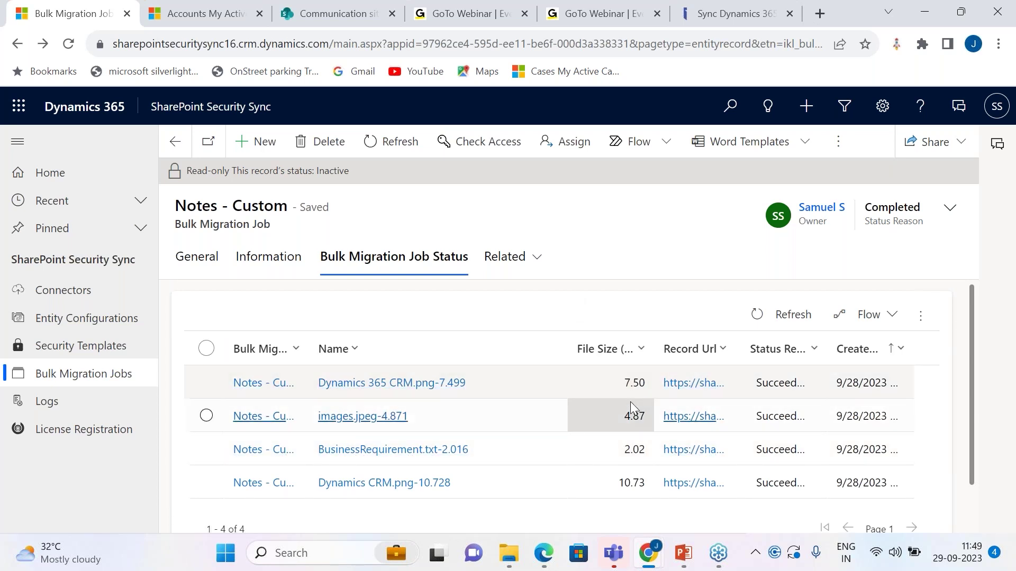
pyautogui.scroll(-1, 632, 407)
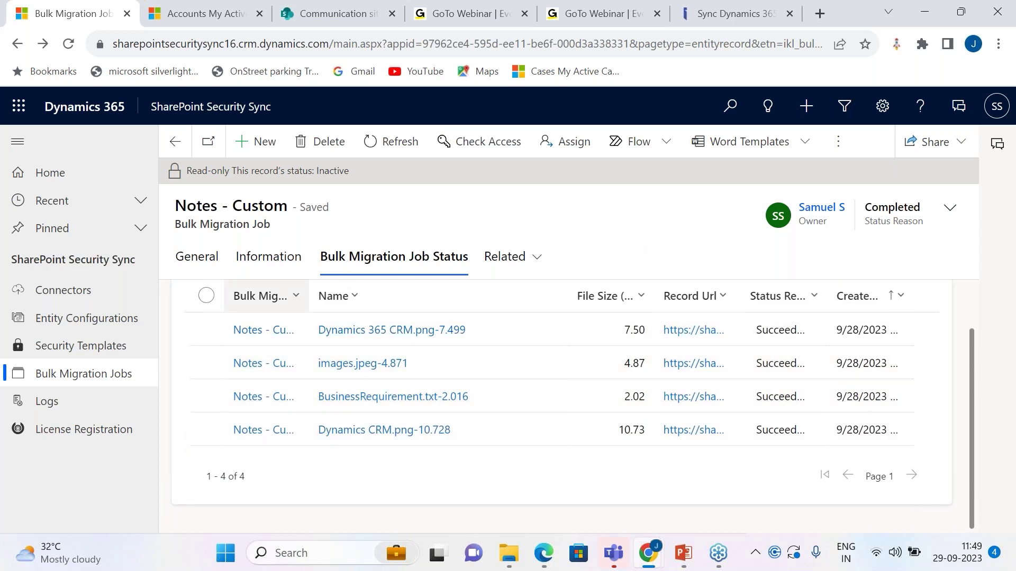
pyautogui.click(201, 258)
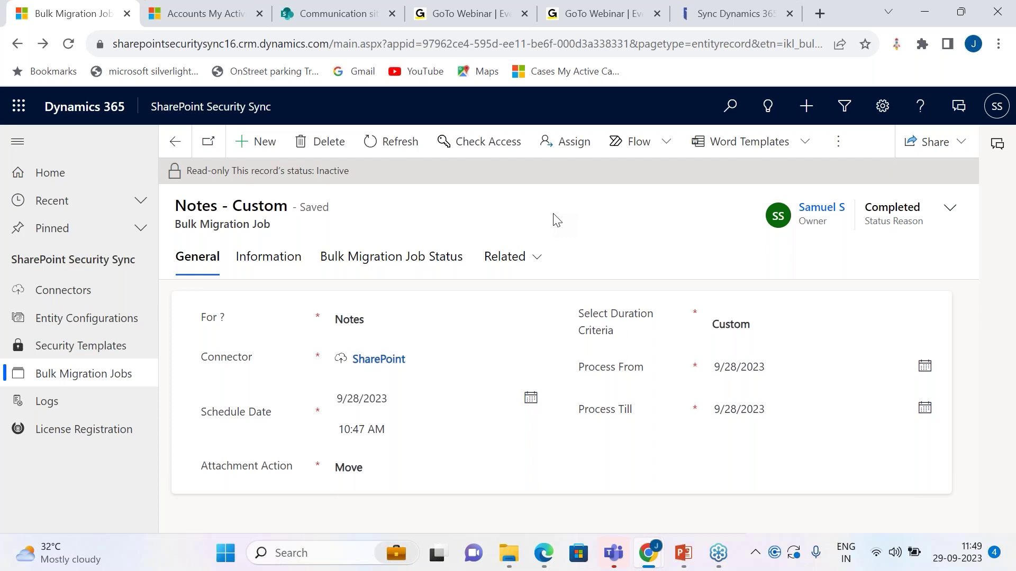
# Open a blank new account form in the Sales Hub.
pyautogui.click(212, 14)
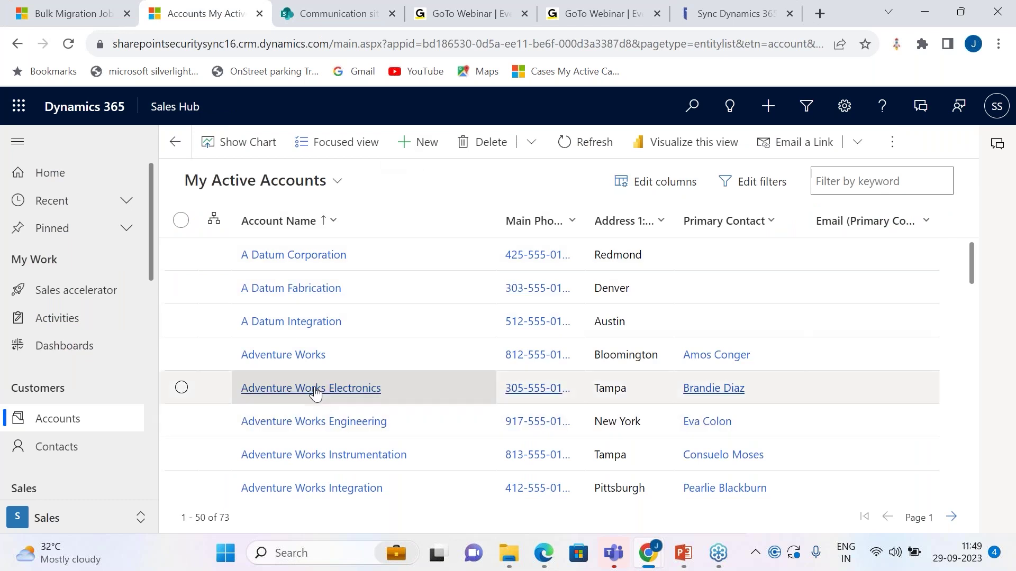
pyautogui.click(423, 141)
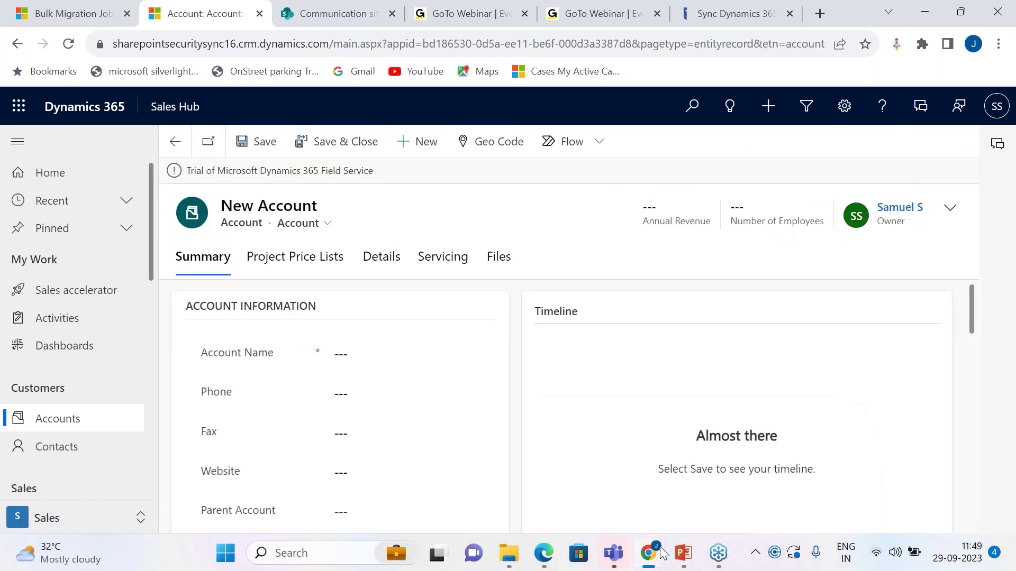
pyautogui.moveTo(662, 558)
pyautogui.click(644, 456)
pyautogui.click(114, 16)
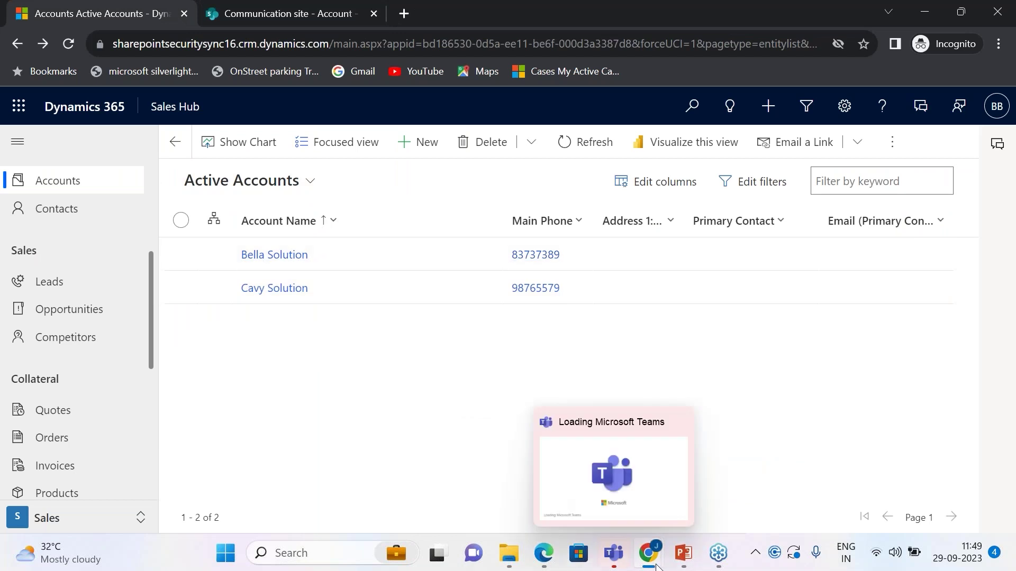
pyautogui.click(625, 512)
# Name the new account Samuel Solution and save the record.
pyautogui.click(388, 326)
pyautogui.write('A')
pyautogui.press('BackSpace')
pyautogui.write('Same')
pyautogui.press('BackSpace')
pyautogui.write('uel')
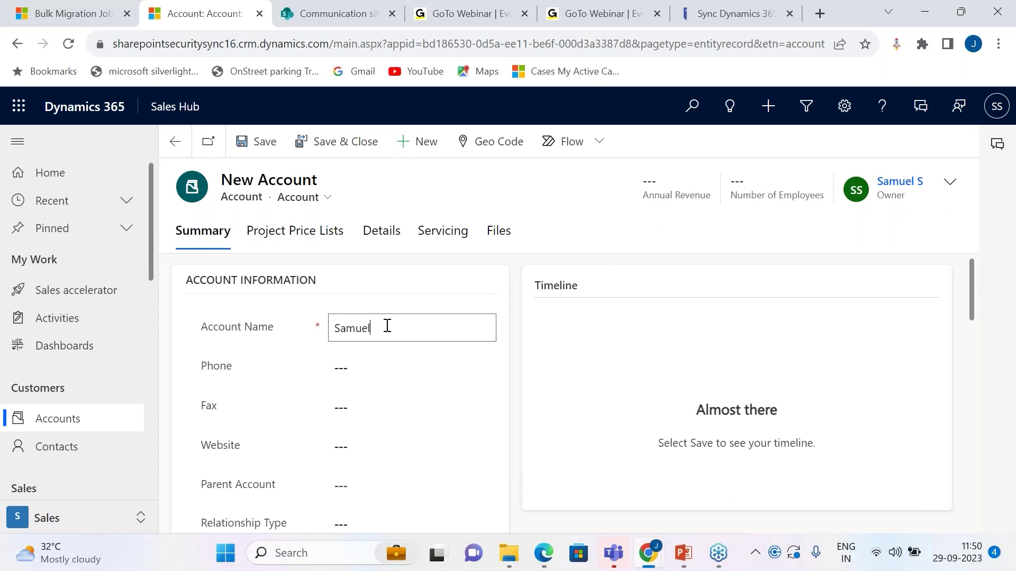
pyautogui.write(' Solution s')
pyautogui.press('BackSpace')
pyautogui.press('BackSpace')
pyautogui.press('BackSpace')
pyautogui.write('n')
pyautogui.hotkey('ctrl', 's')
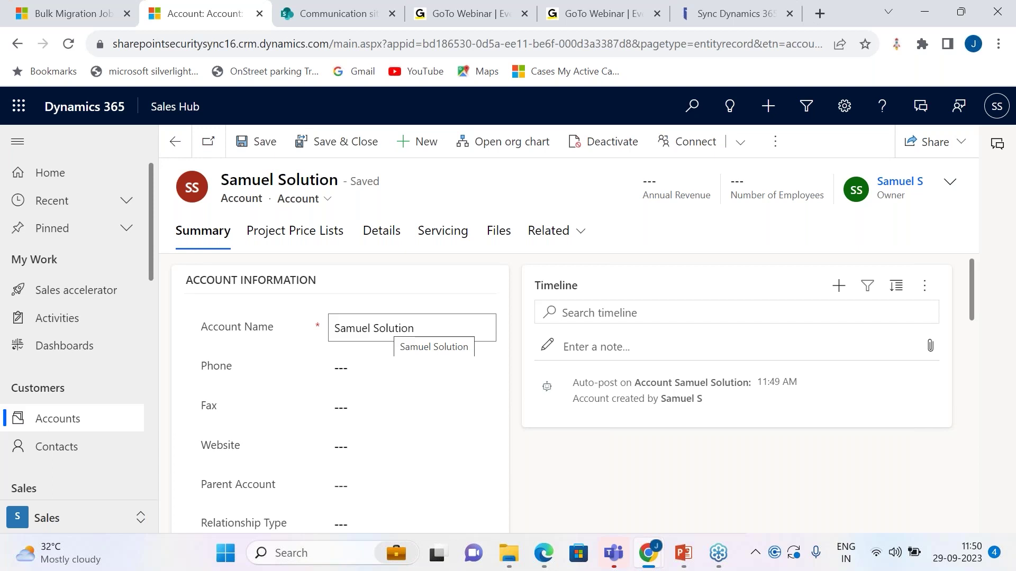
# Add a timeline note titled Demo to the account with the Subscription Sheet - August 2023_Updated workbook from Downloads attached.
pyautogui.click(792, 350)
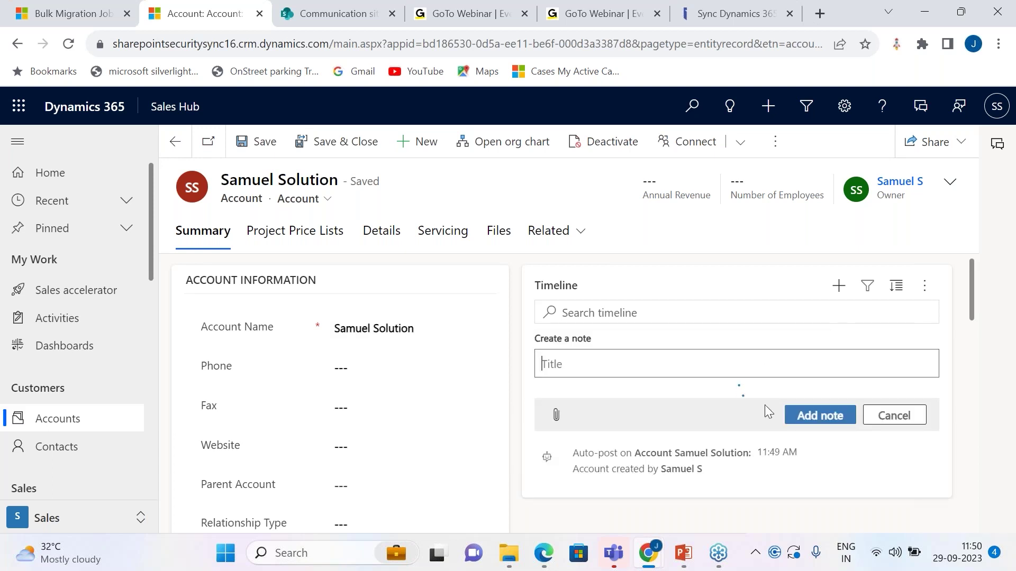
pyautogui.scroll(-3, 676, 446)
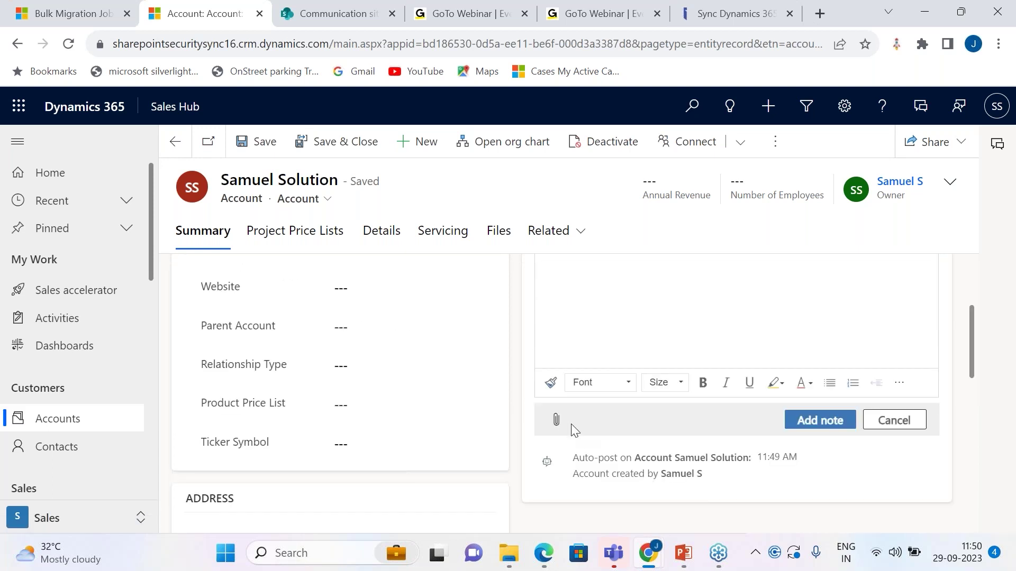
pyautogui.click(556, 421)
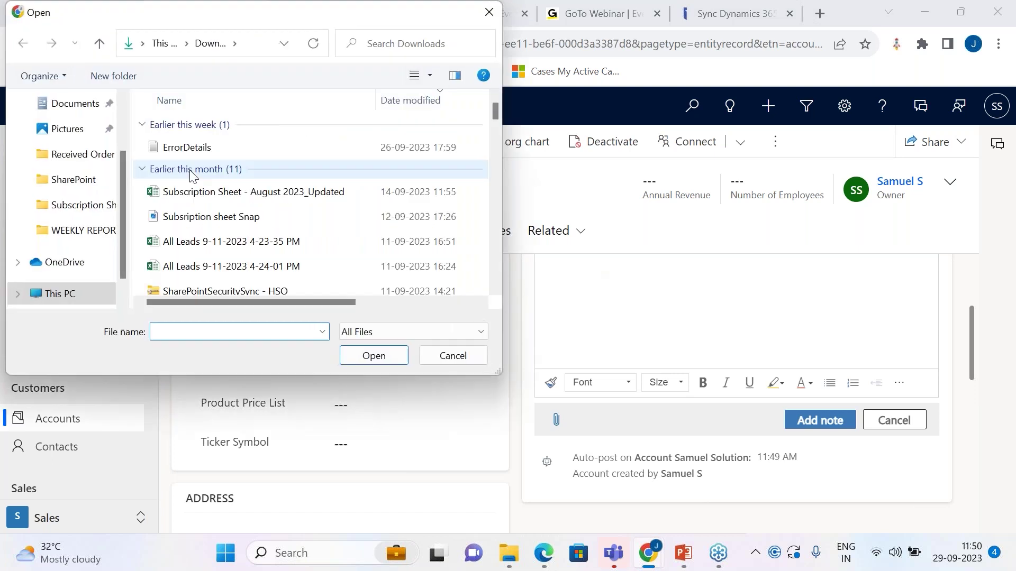
pyautogui.click(249, 191)
pyautogui.click(374, 356)
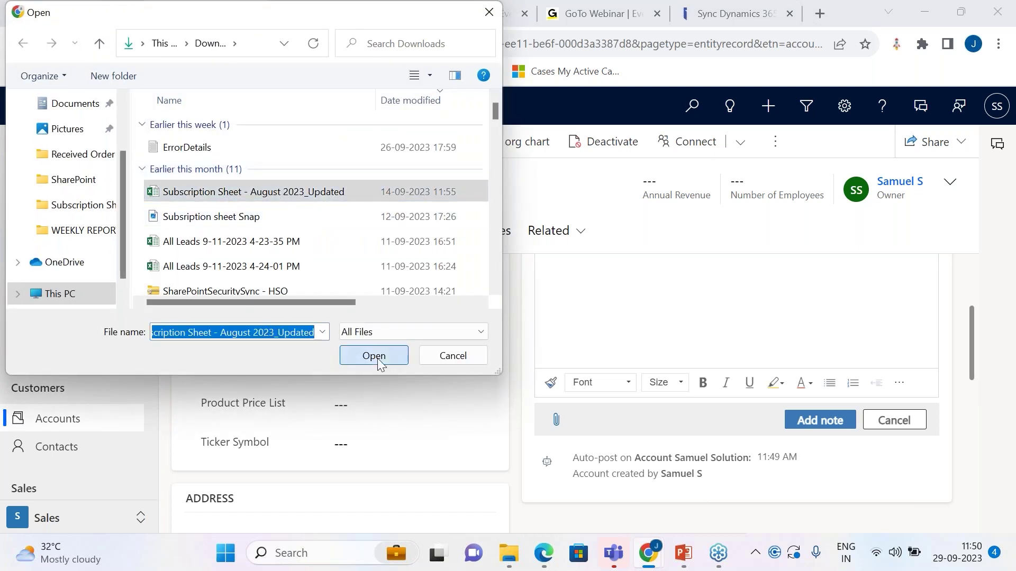
pyautogui.scroll(3, 726, 377)
pyautogui.click(662, 370)
pyautogui.write('Demo')
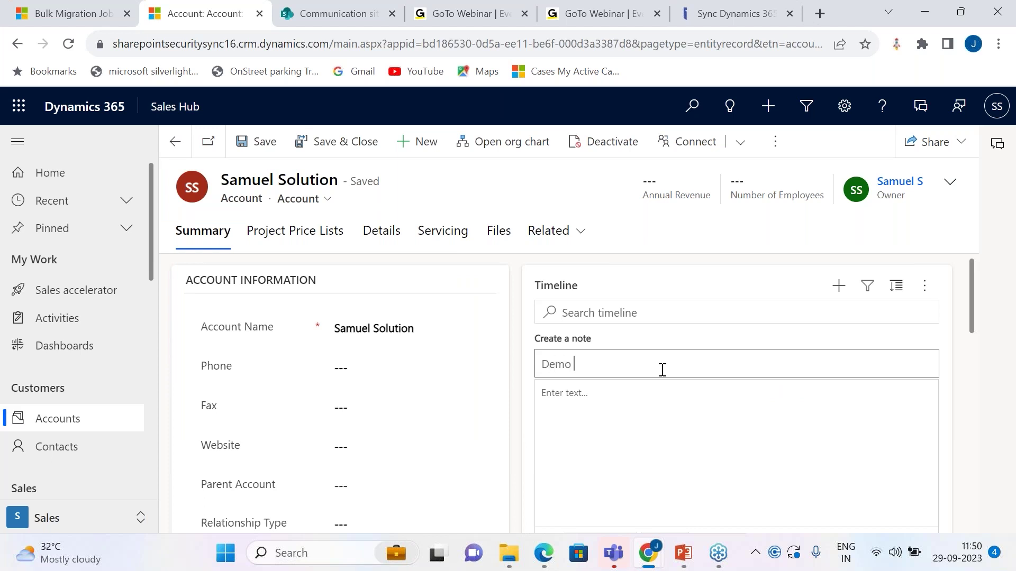
pyautogui.scroll(-3, 741, 442)
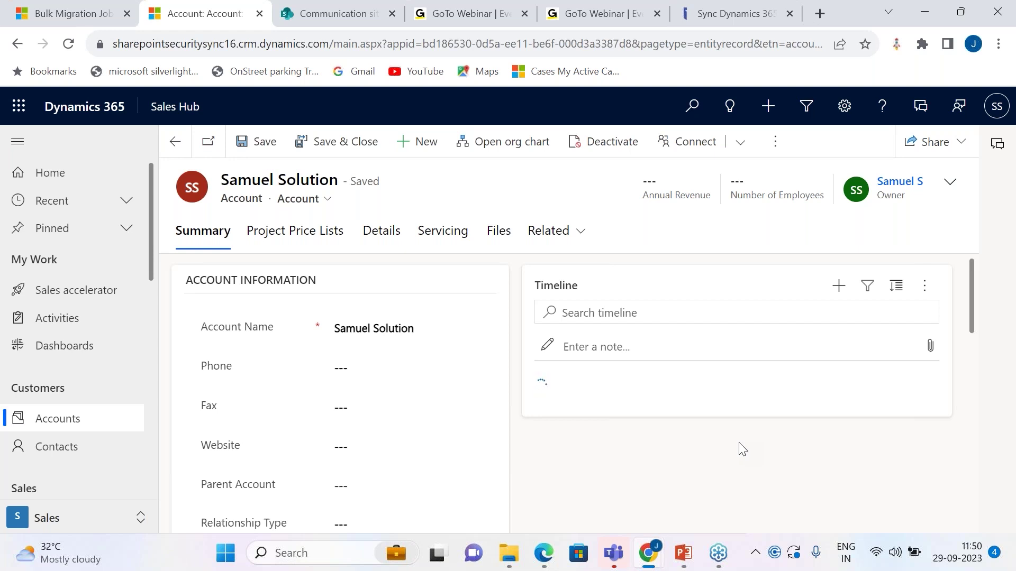
# Check the account entity's attachment action in the SharePoint Security Sync entity configurations and return to the Samuel Solution record.
pyautogui.click(33, 9)
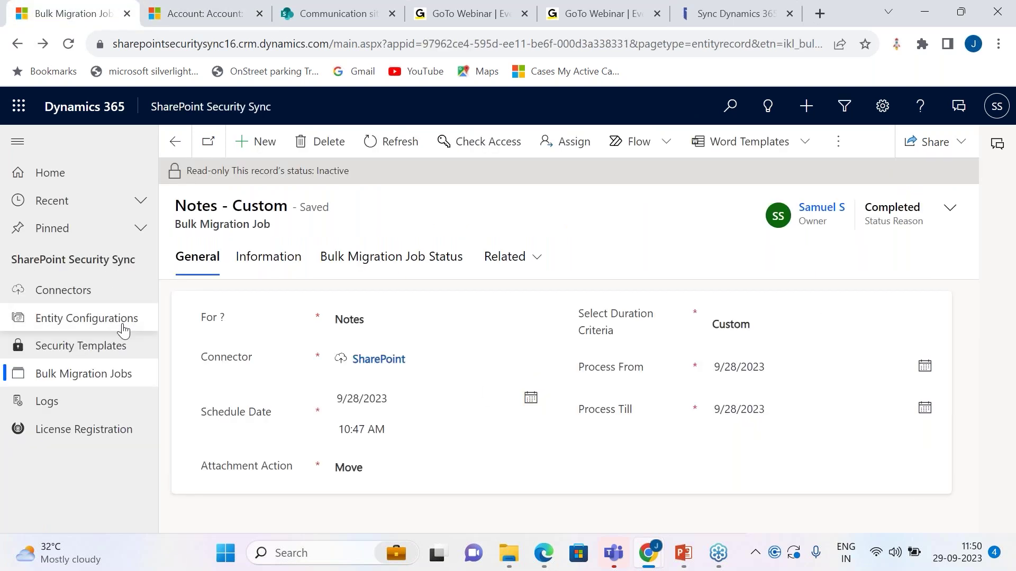
pyautogui.click(123, 329)
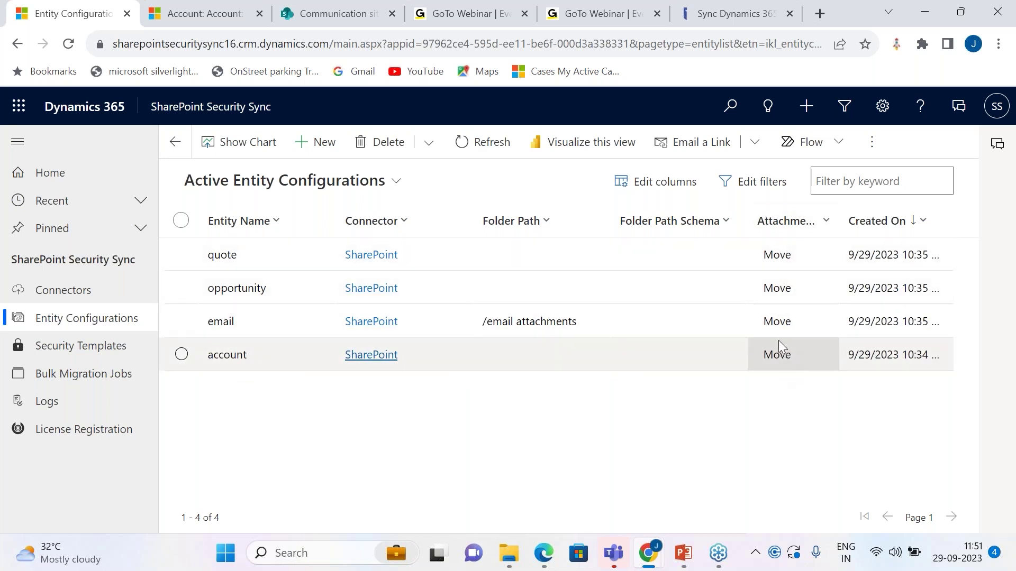
pyautogui.click(227, 16)
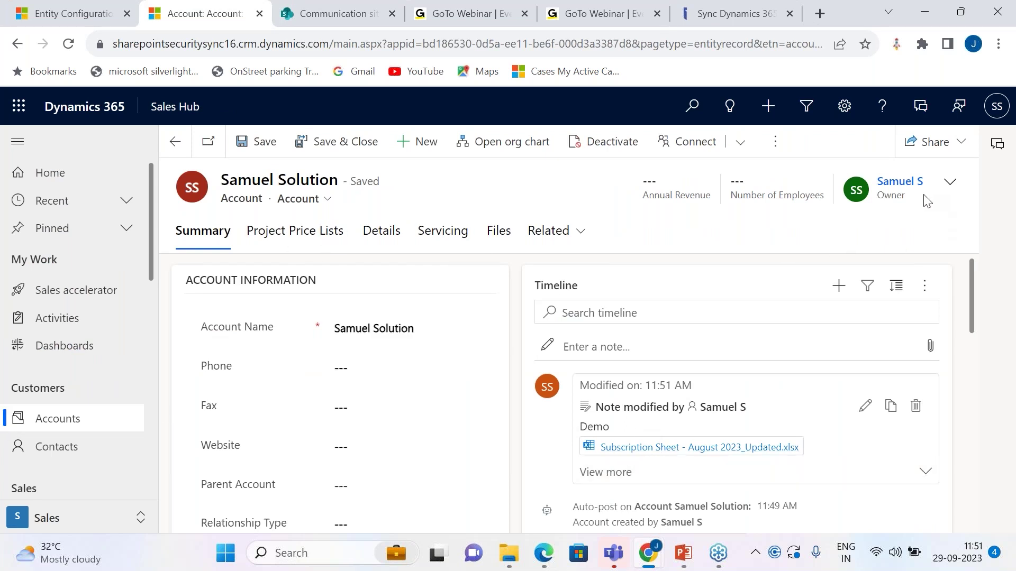
# Refresh the Samuel Solution timeline repeatedly to check whether the Demo note's attachment has been moved to SharePoint.
pyautogui.click(925, 287)
pyautogui.click(890, 318)
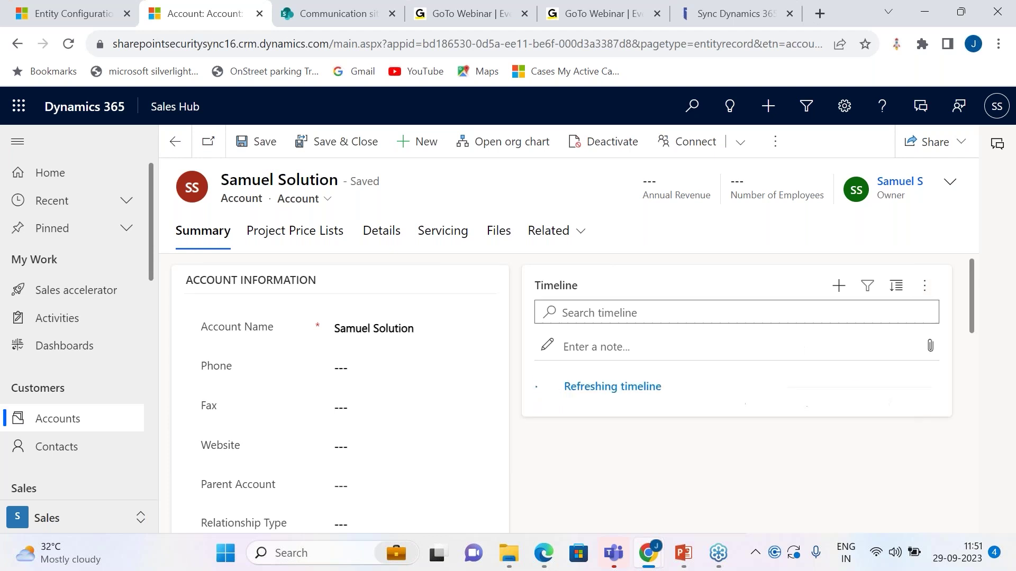
pyautogui.click(929, 287)
pyautogui.click(891, 317)
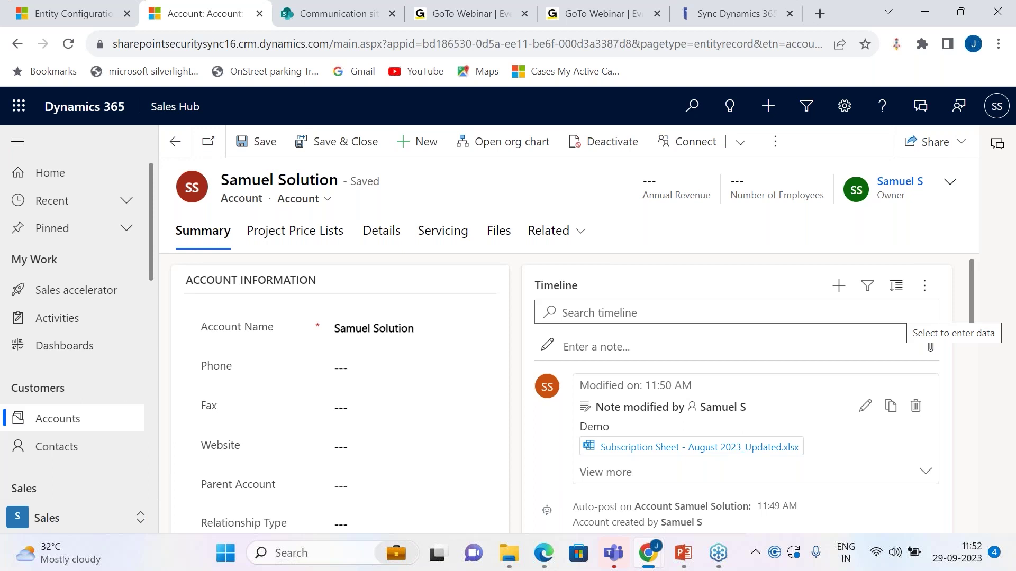
pyautogui.click(925, 286)
pyautogui.click(847, 317)
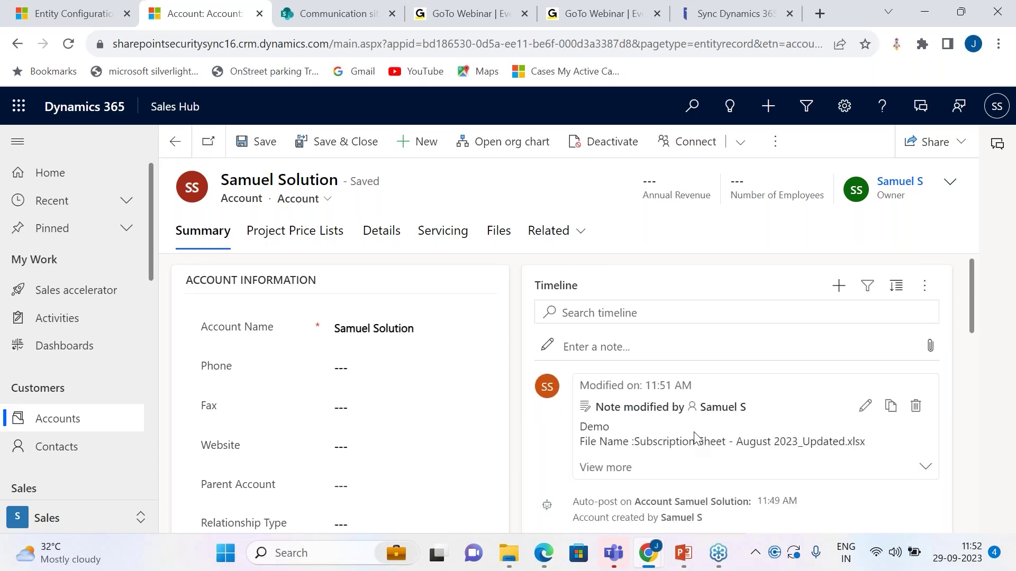
# Expand the Demo note, open its SharePoint file link in a new browser tab and return to the account record.
pyautogui.scroll(-3, 712, 418)
pyautogui.scroll(2, 703, 408)
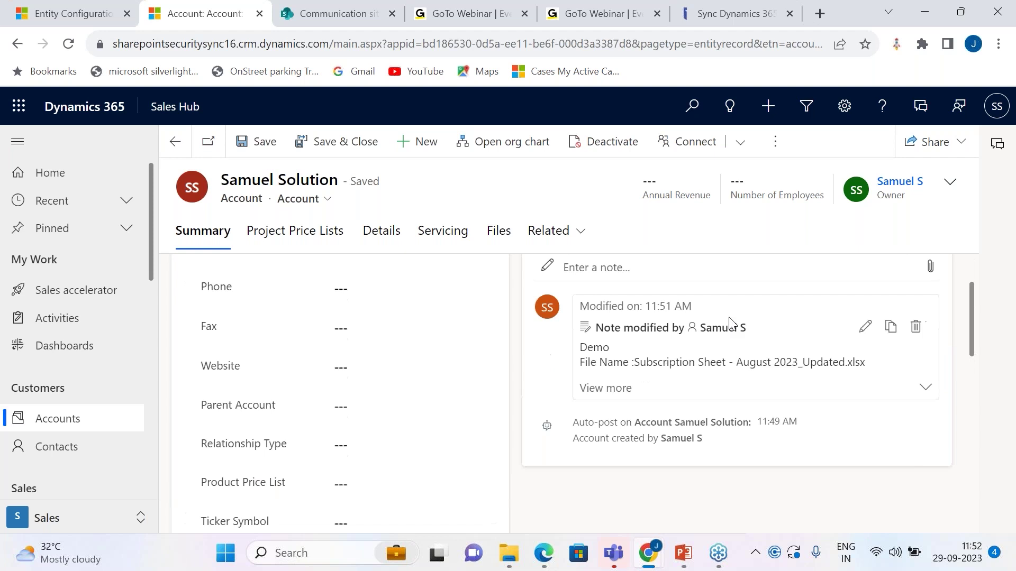
pyautogui.click(624, 389)
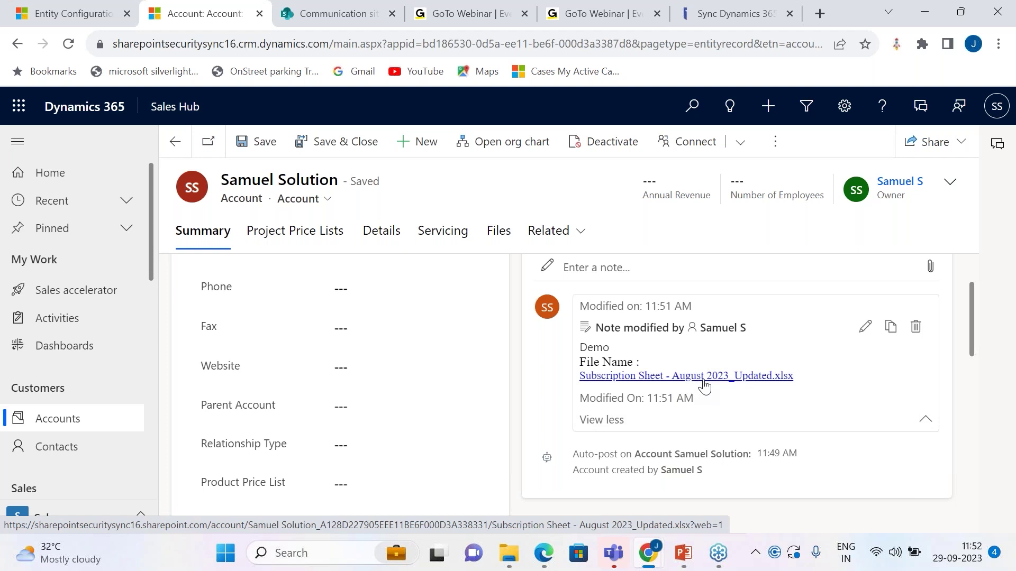
pyautogui.click(698, 377)
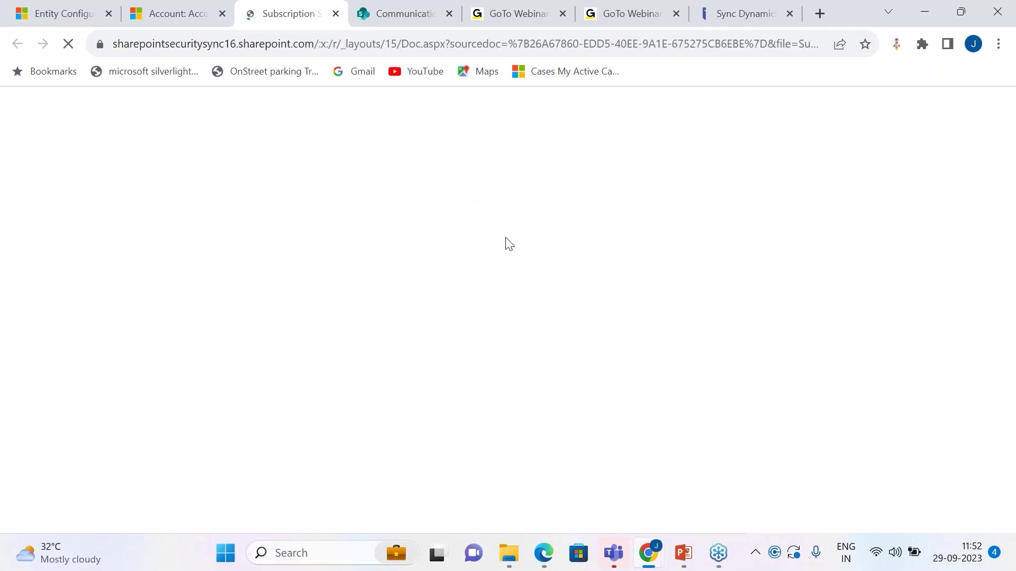
pyautogui.click(176, 10)
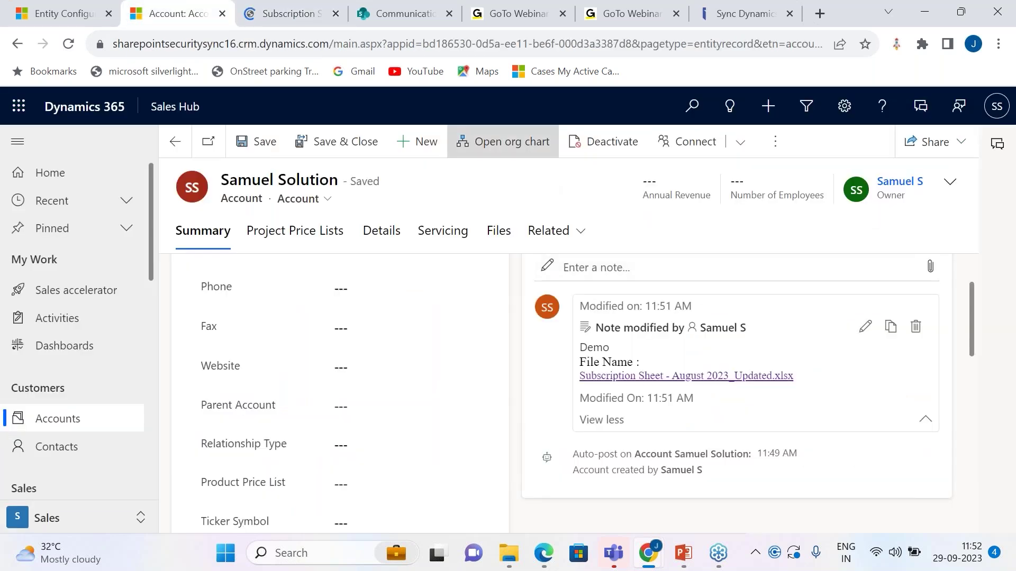
# Sort SharePoint's Account library by modified date from newer to older and open the Samuel Solution folder.
pyautogui.click(409, 16)
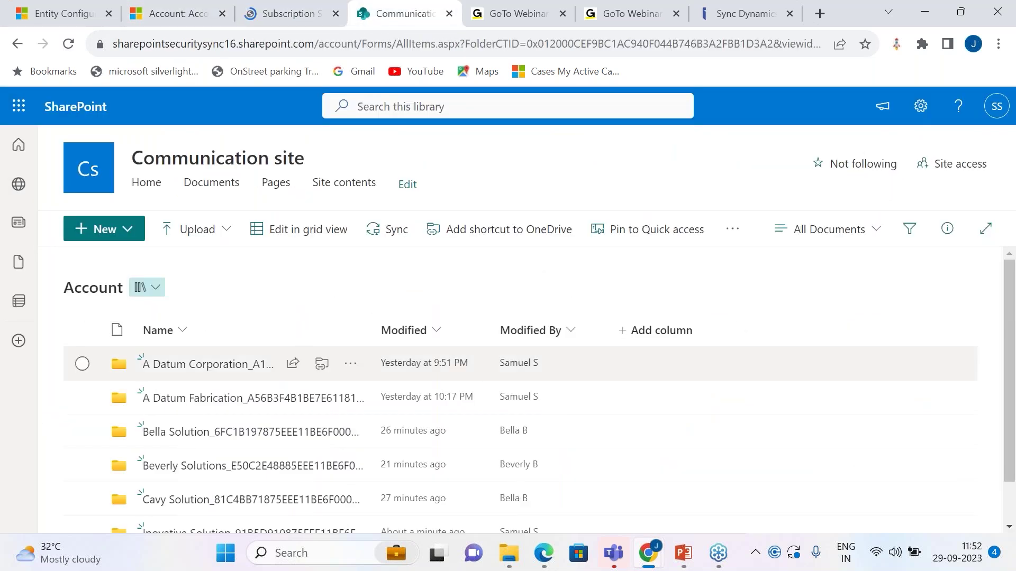
pyautogui.click(429, 338)
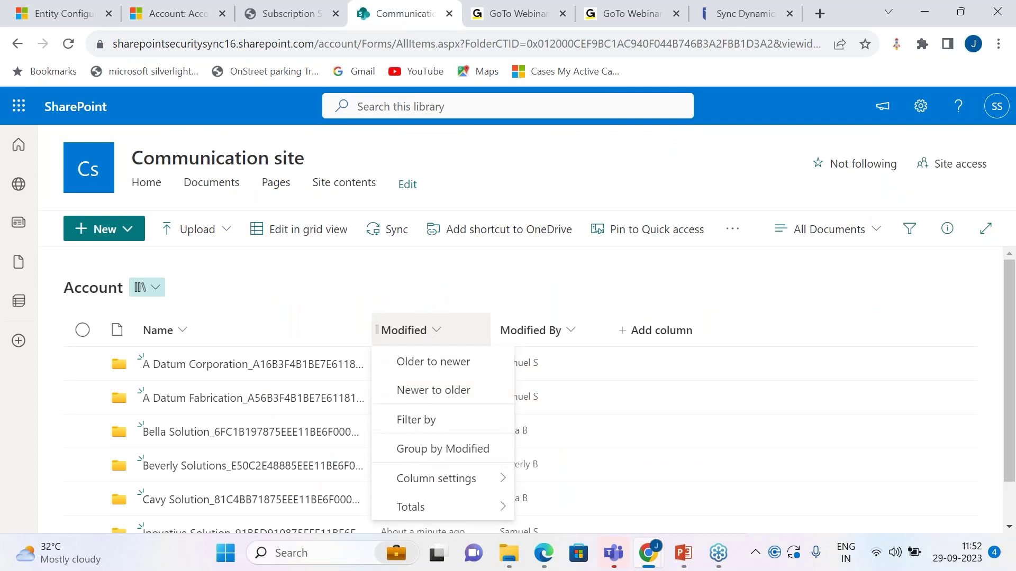
pyautogui.click(436, 390)
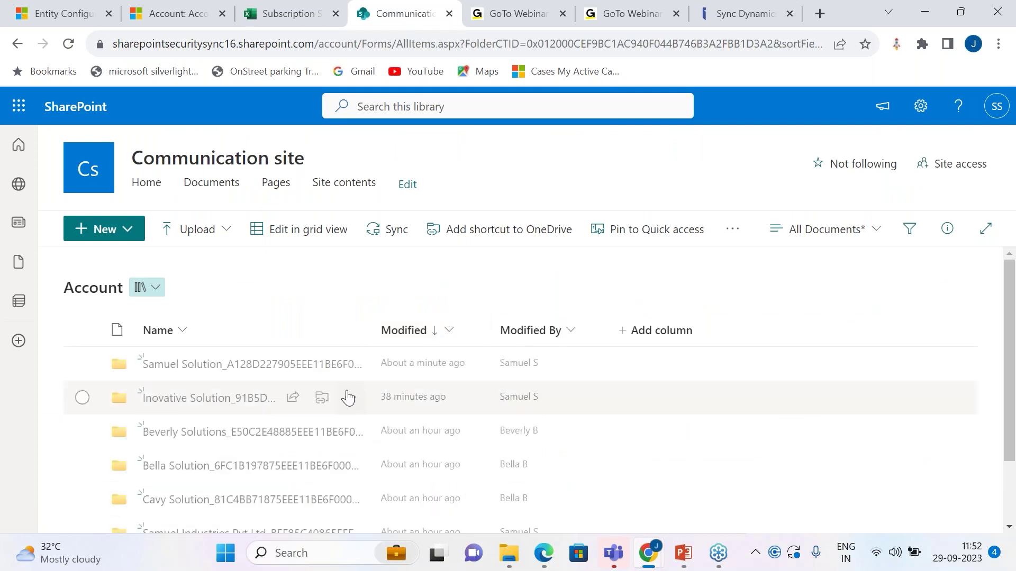
pyautogui.click(211, 365)
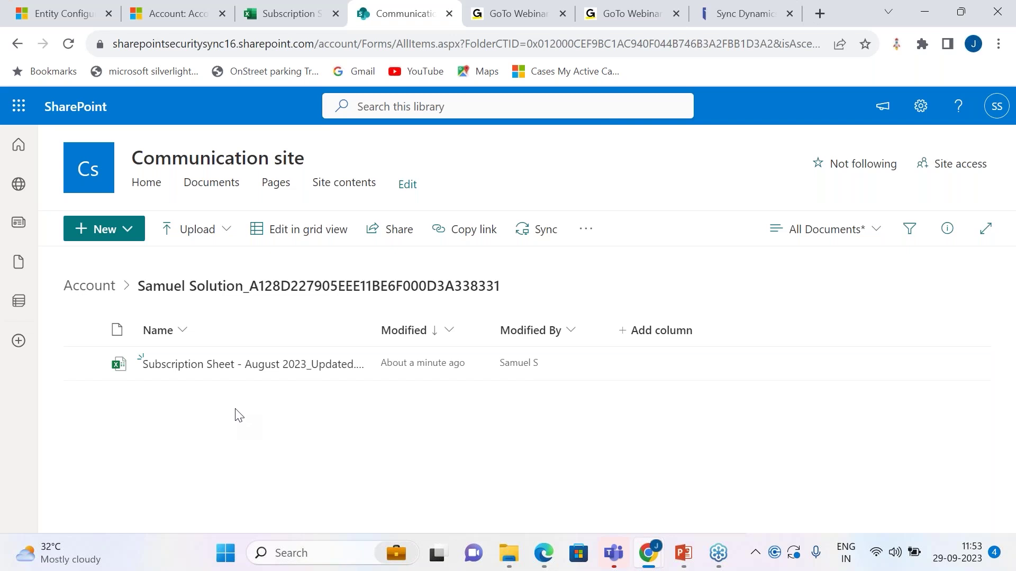
# Revisit the entity configurations and the SharePoint Account library, and open the Communication site's contents to examine its document libraries.
pyautogui.click(61, 16)
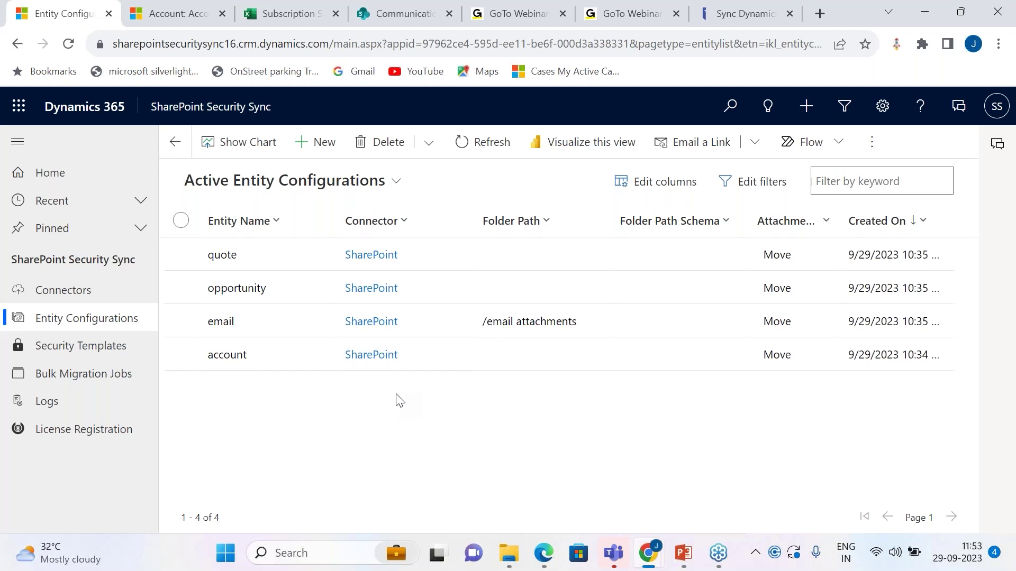
pyautogui.click(180, 9)
pyautogui.click(392, 11)
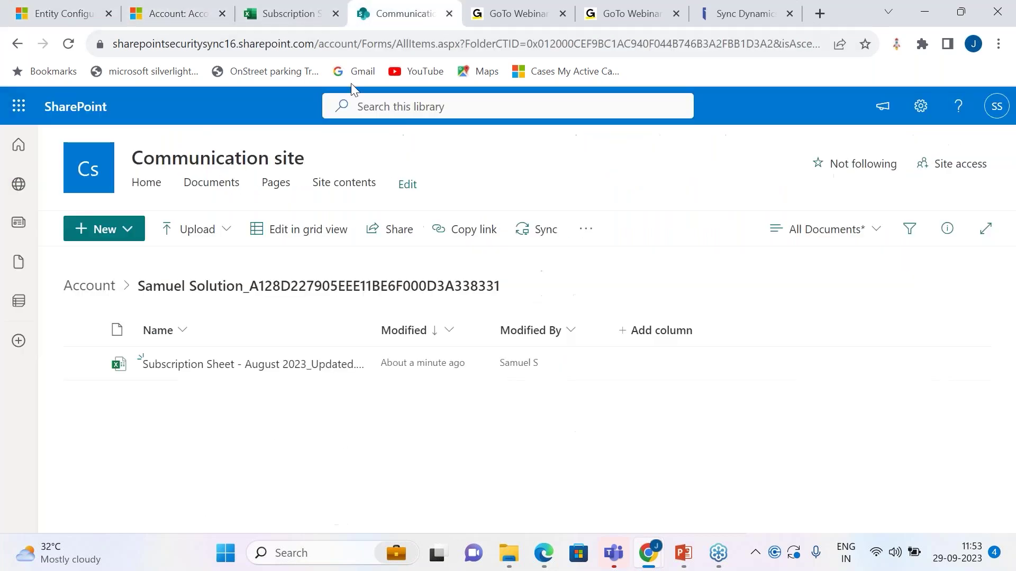
pyautogui.click(77, 291)
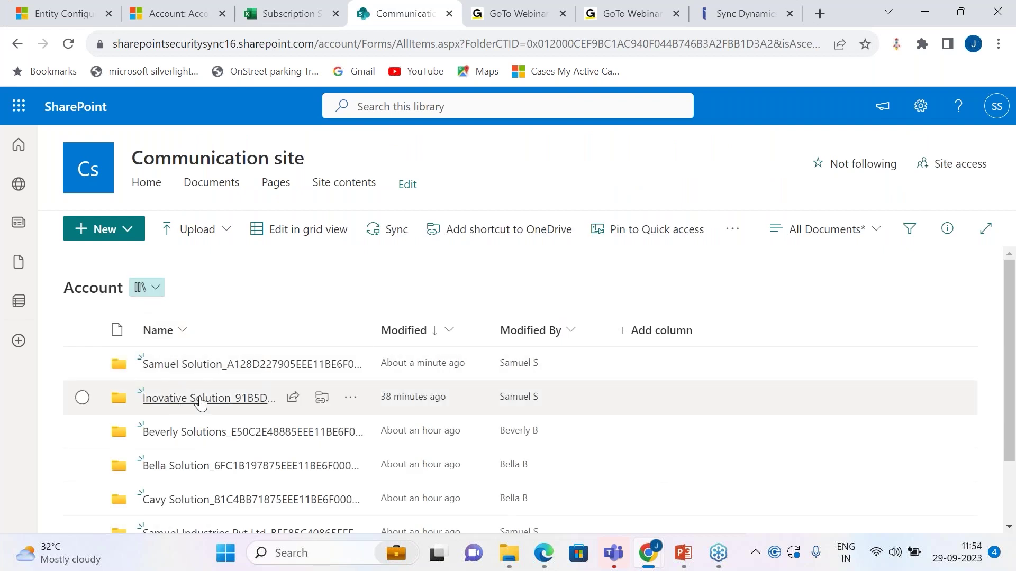
pyautogui.click(344, 183)
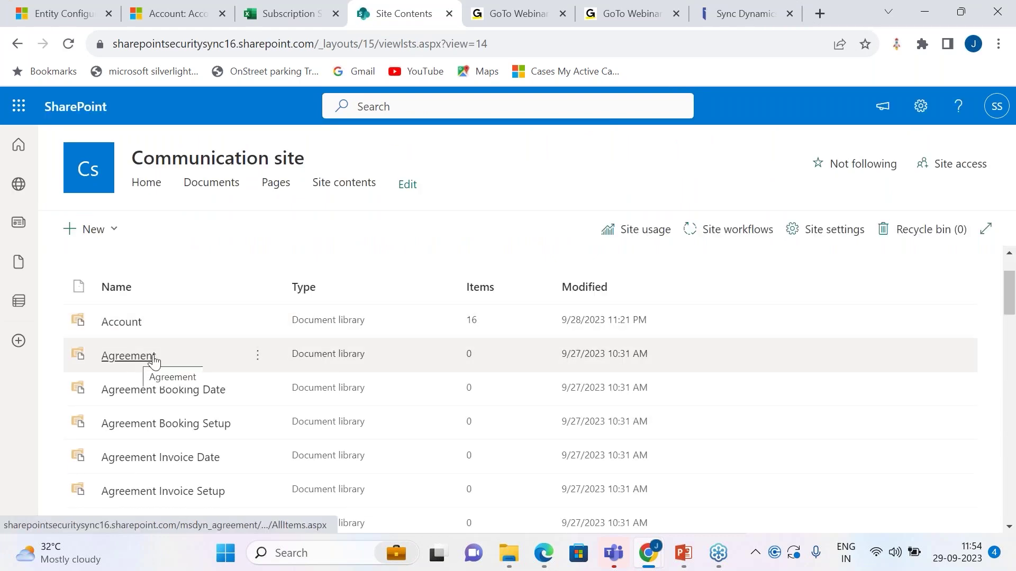
# In the account entity configuration's custom folder structure, set Library structure to By Period, Period type to Monthly and date format to MMM yyyy.
pyautogui.click(58, 14)
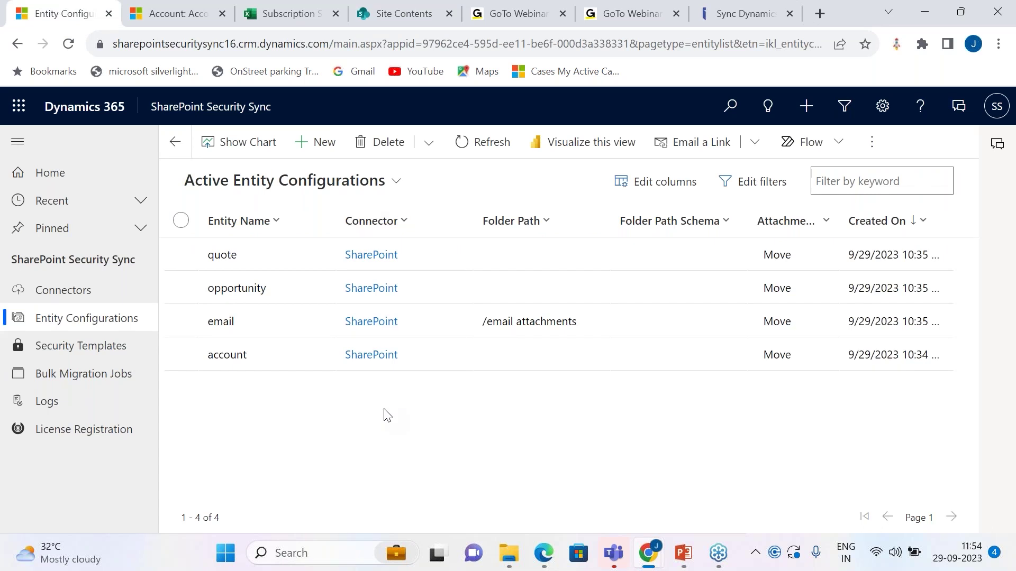
pyautogui.doubleClick(411, 357)
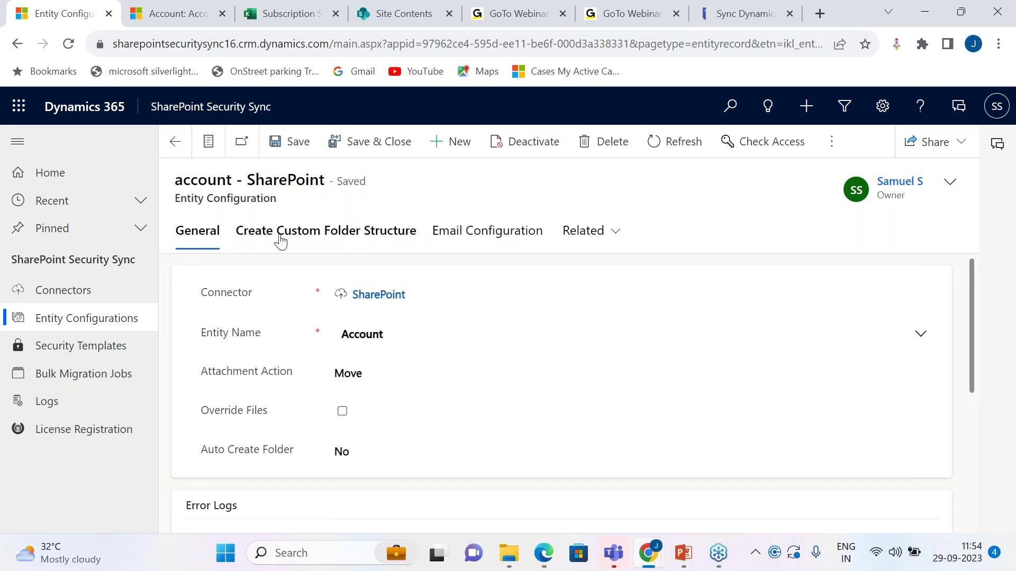
pyautogui.click(327, 233)
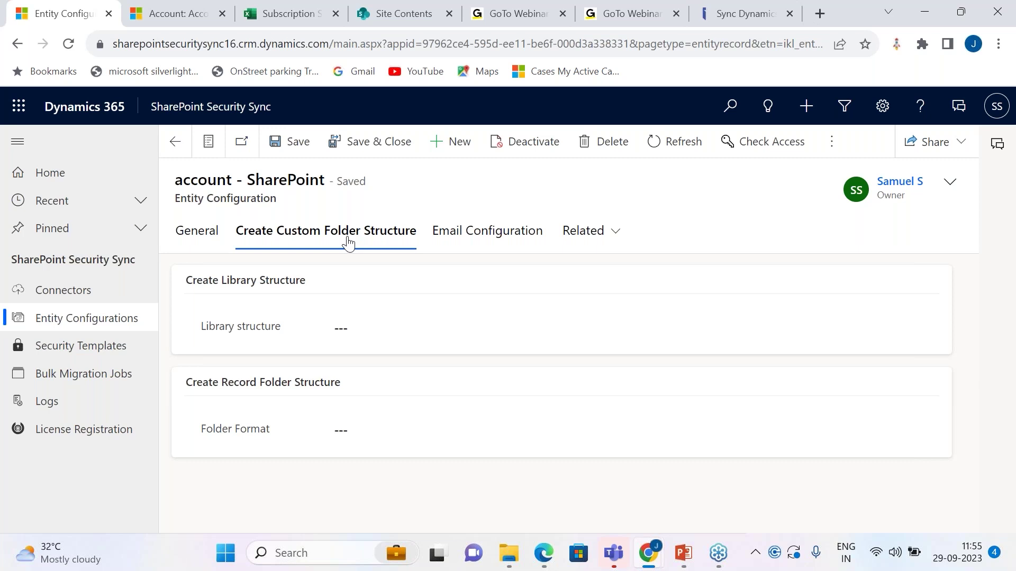
pyautogui.click(463, 329)
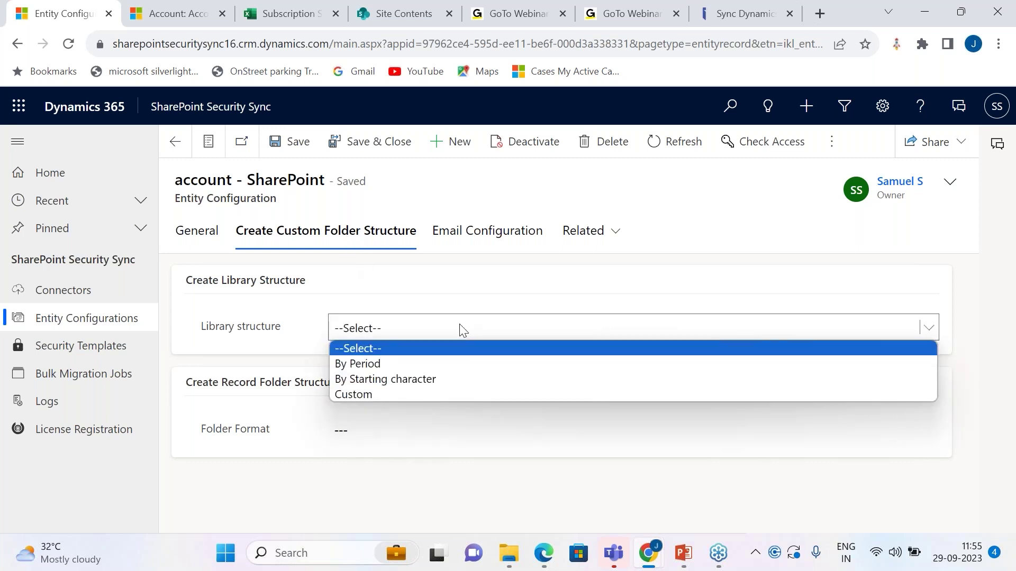
pyautogui.click(444, 370)
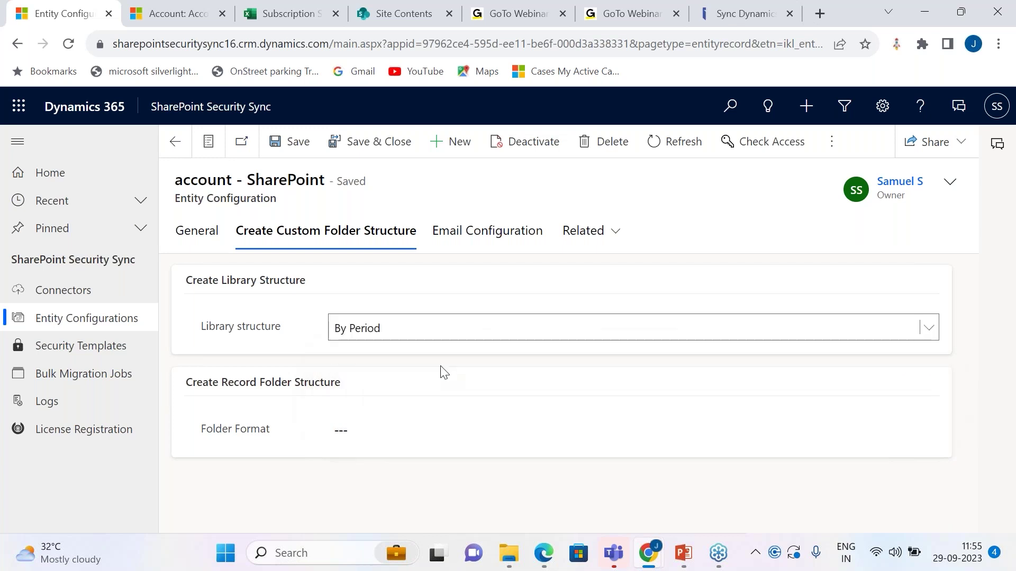
pyautogui.click(442, 365)
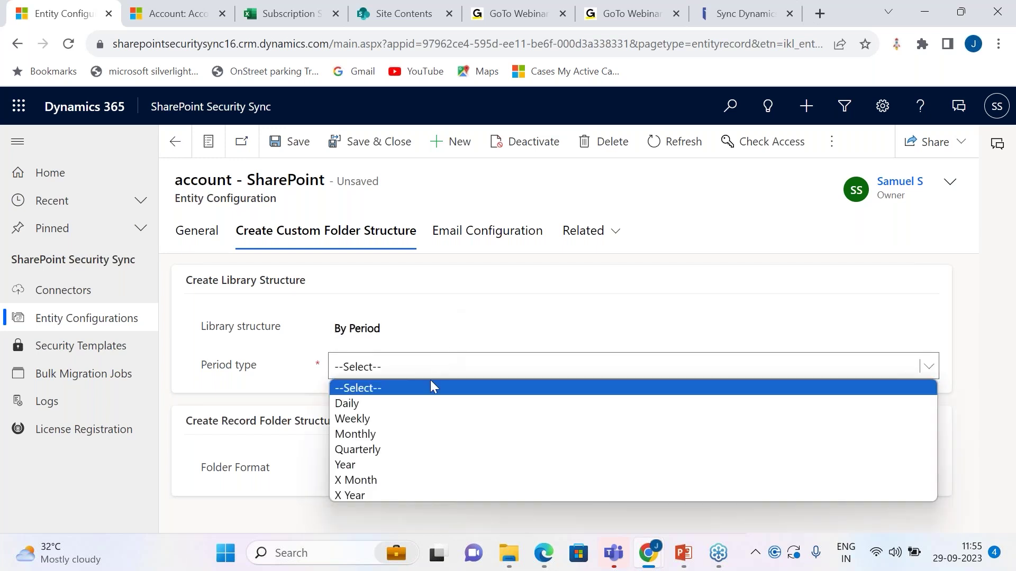
pyautogui.click(426, 435)
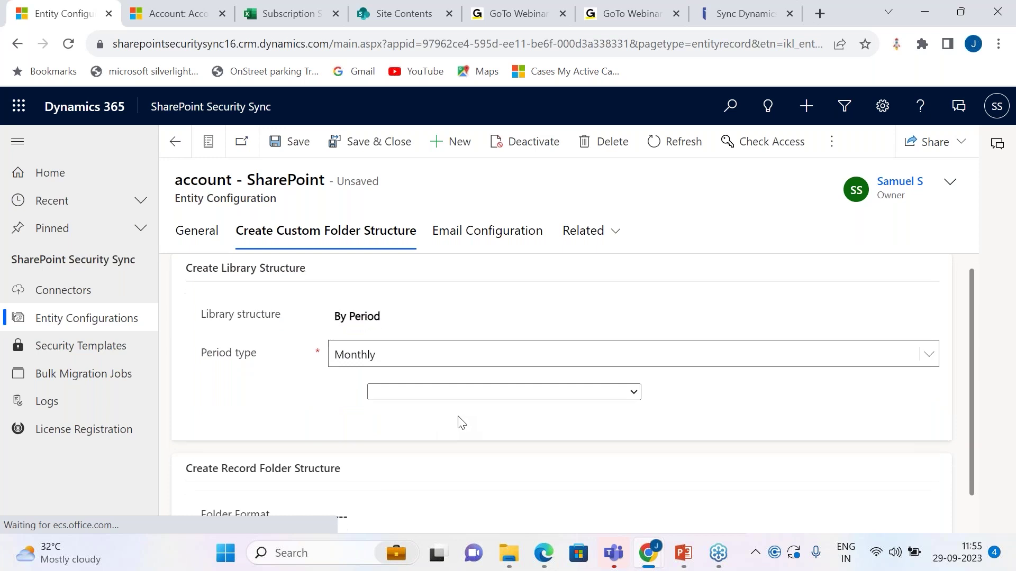
pyautogui.click(483, 357)
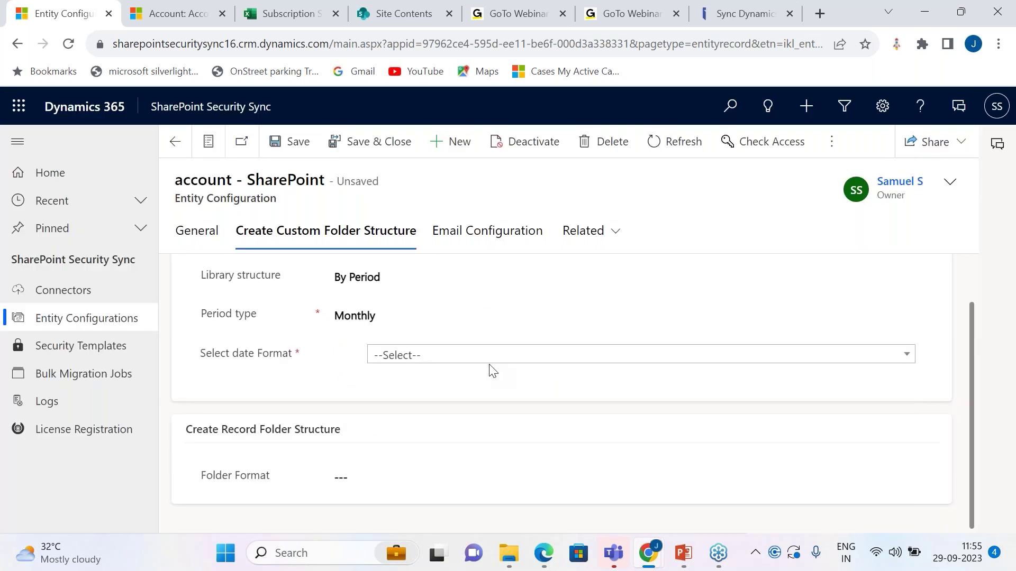
pyautogui.click(489, 358)
pyautogui.click(465, 433)
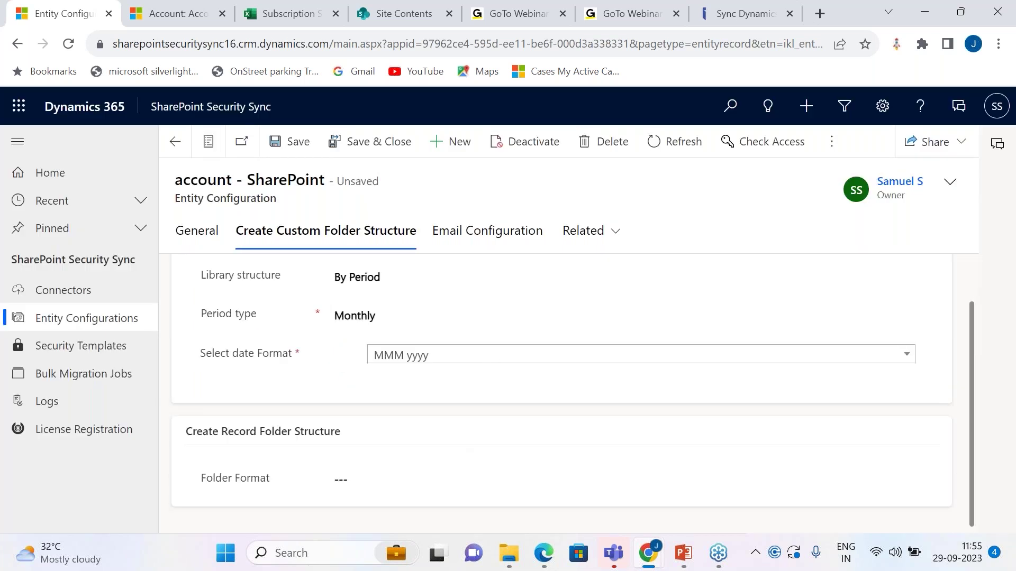
# Start a record Folder Format with "{", clear it again and save the account entity configuration.
pyautogui.click(428, 478)
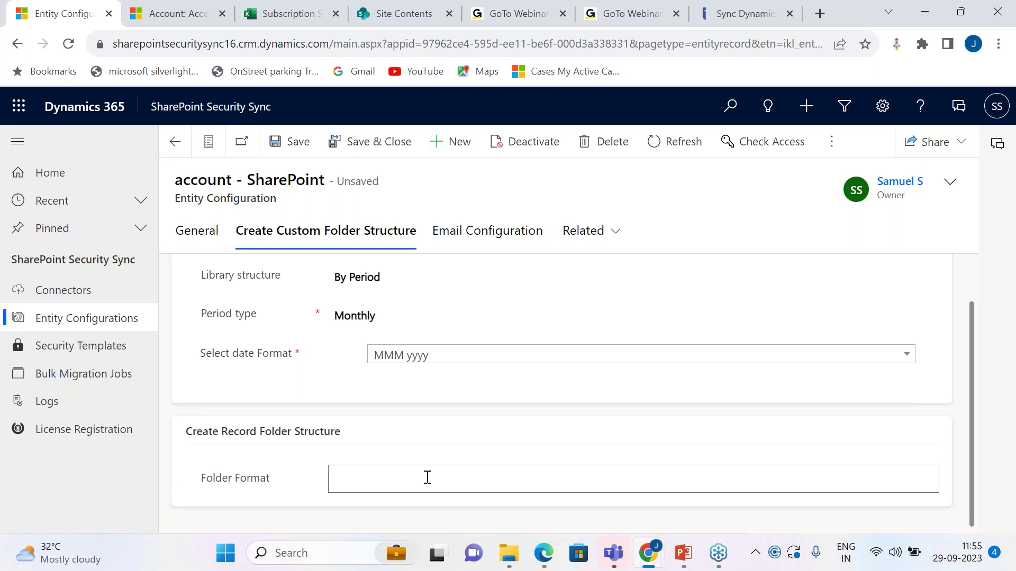
pyautogui.write('{')
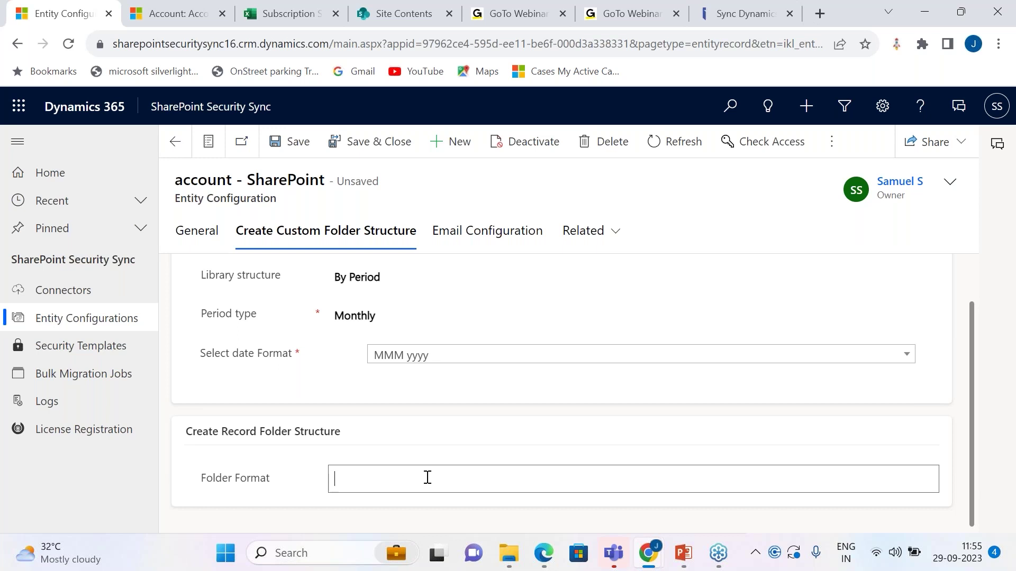
pyautogui.write('{')
pyautogui.press('BackSpace')
pyautogui.scroll(1, 505, 453)
pyautogui.click(291, 142)
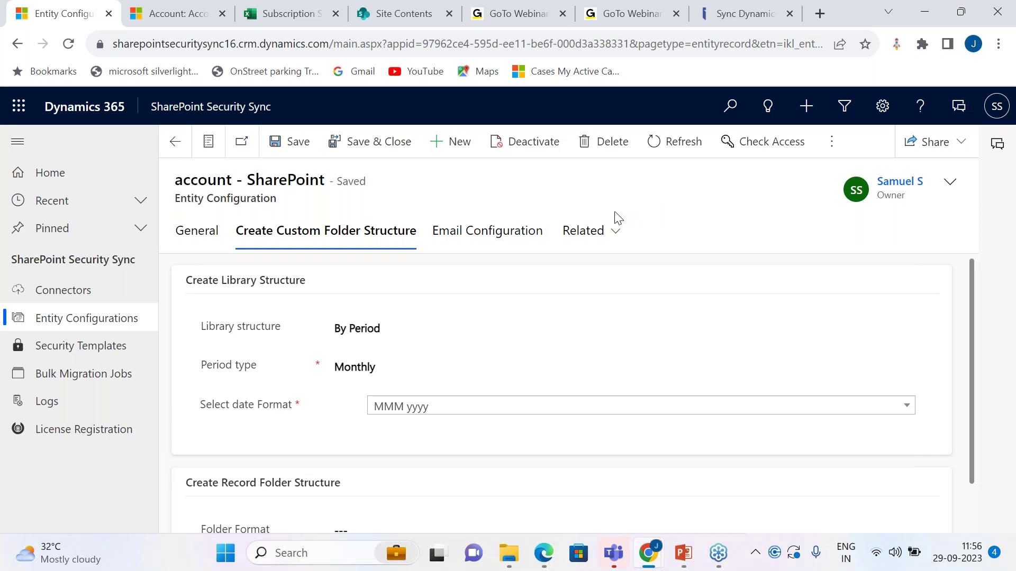
# Create and save a new account named Manchester Solution in Sales Hub.
pyautogui.click(174, 10)
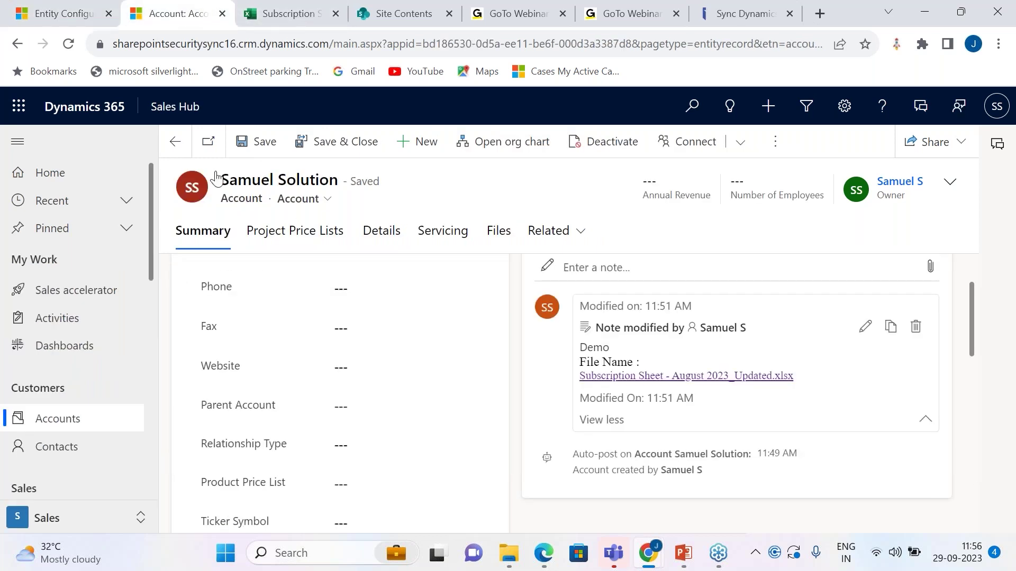
pyautogui.click(174, 142)
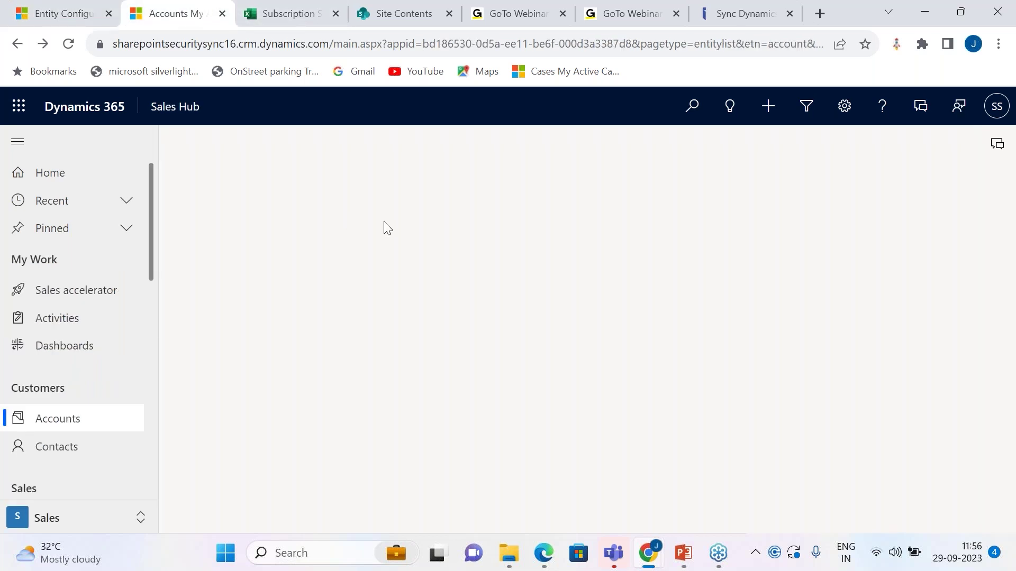
pyautogui.click(415, 142)
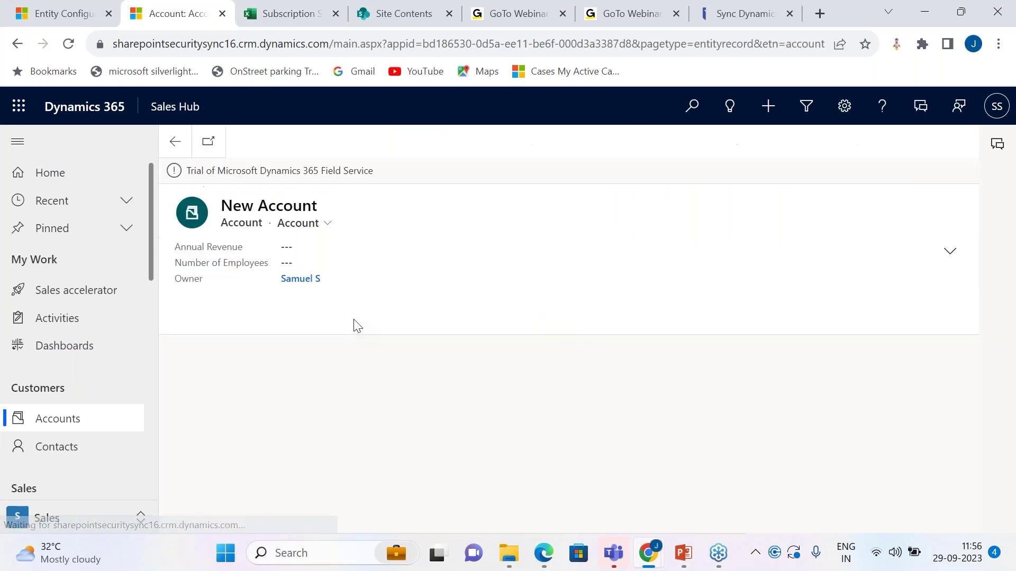
pyautogui.click(368, 363)
pyautogui.write('M')
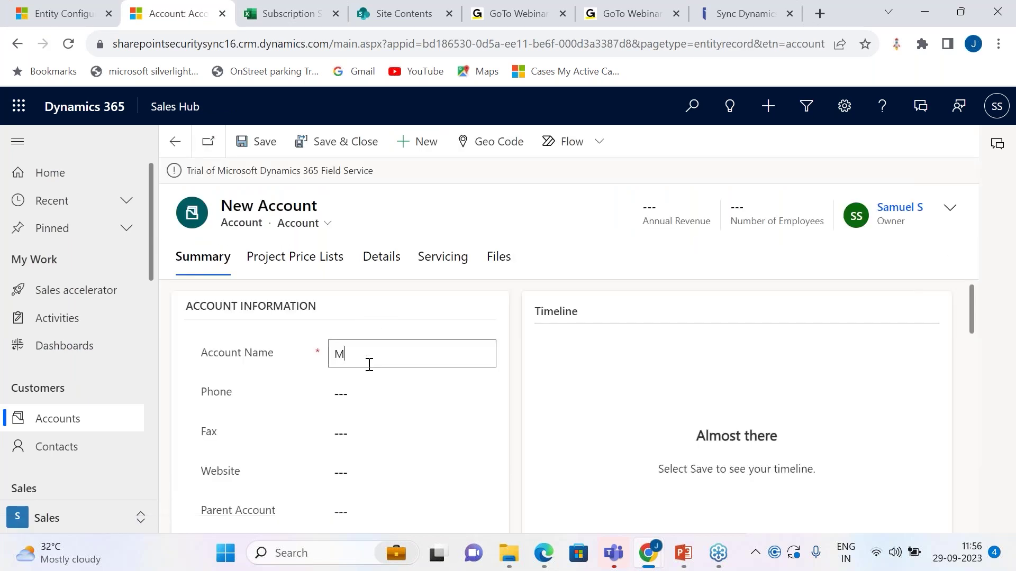
pyautogui.write('ann')
pyautogui.press('BackSpace')
pyautogui.write('nch')
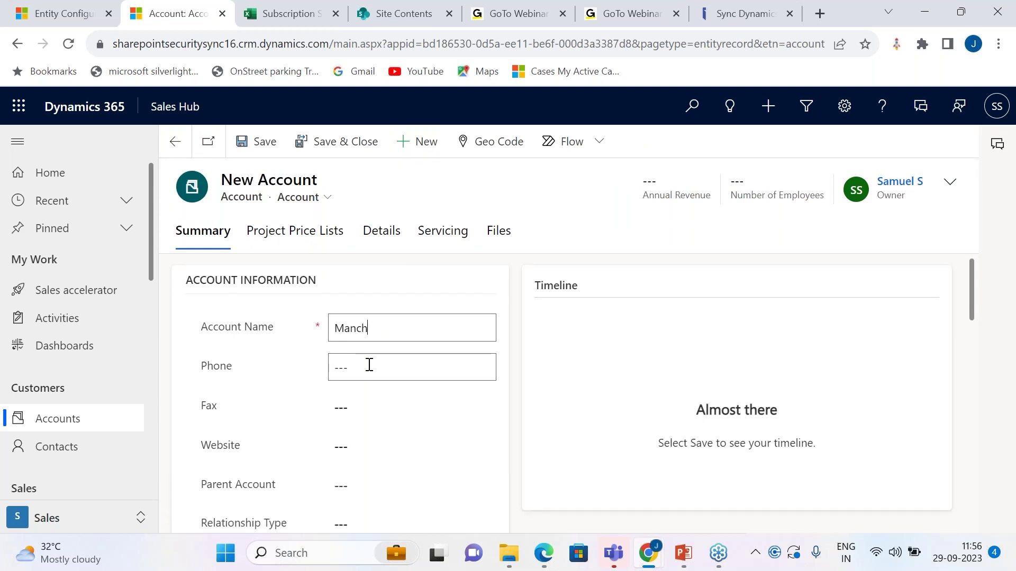
pyautogui.write('ester Solution')
pyautogui.hotkey('ctrl', 's')
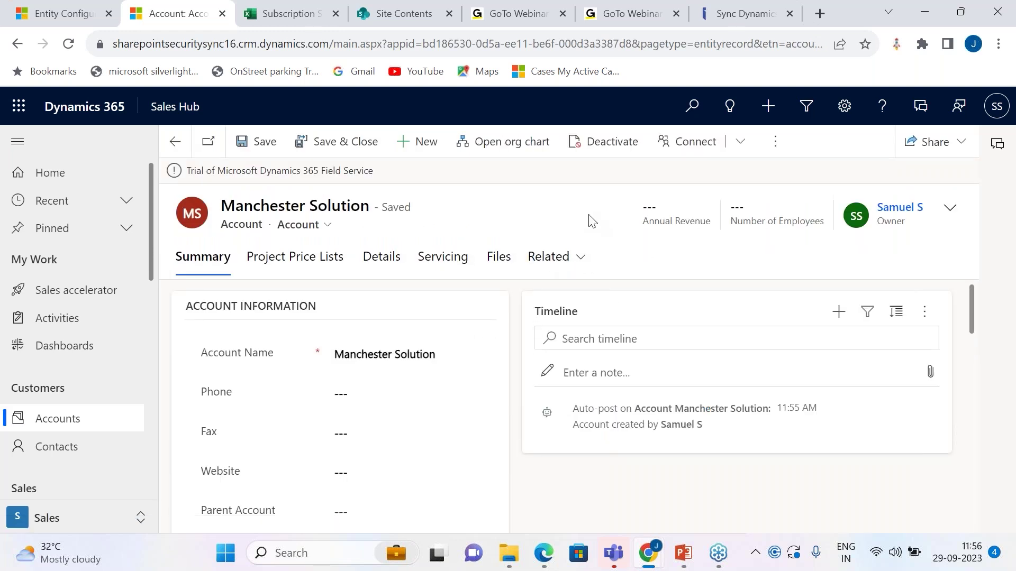
# Open Attach2Dynamics for Manchester Solution, open its folder in SharePoint and go up to the Account Sep 2023 library.
pyautogui.scroll(-1, 582, 365)
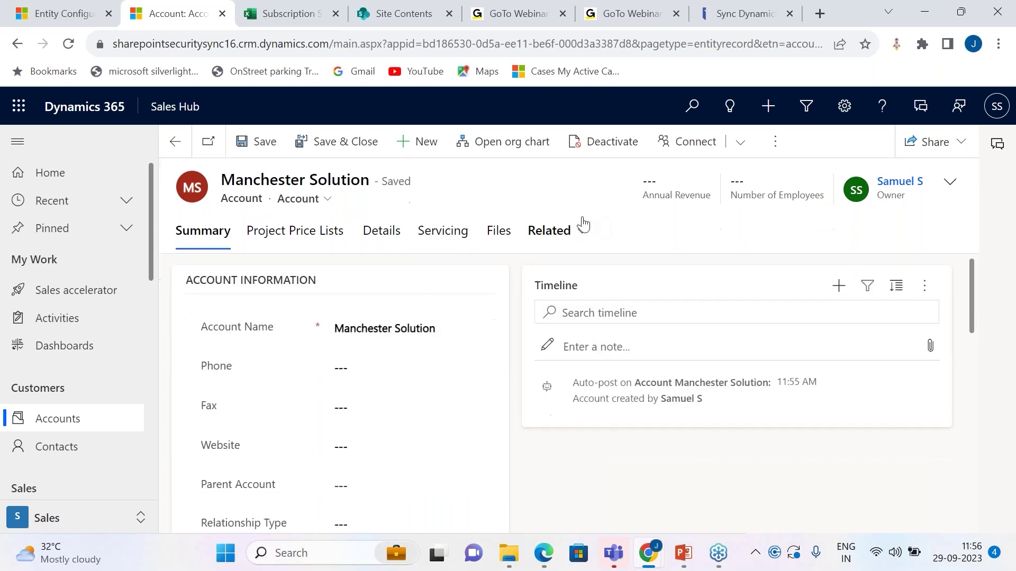
pyautogui.click(775, 142)
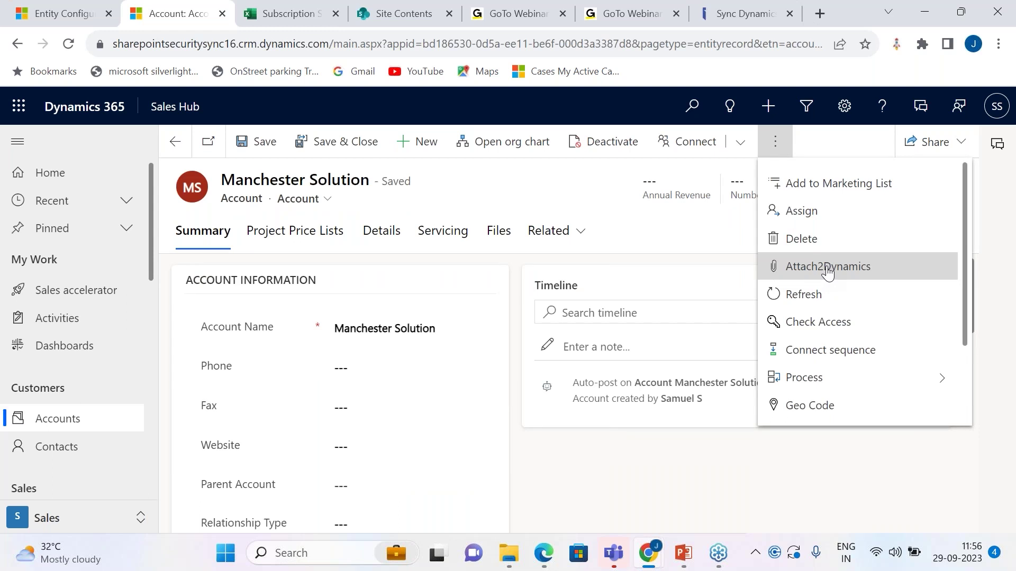
pyautogui.click(828, 267)
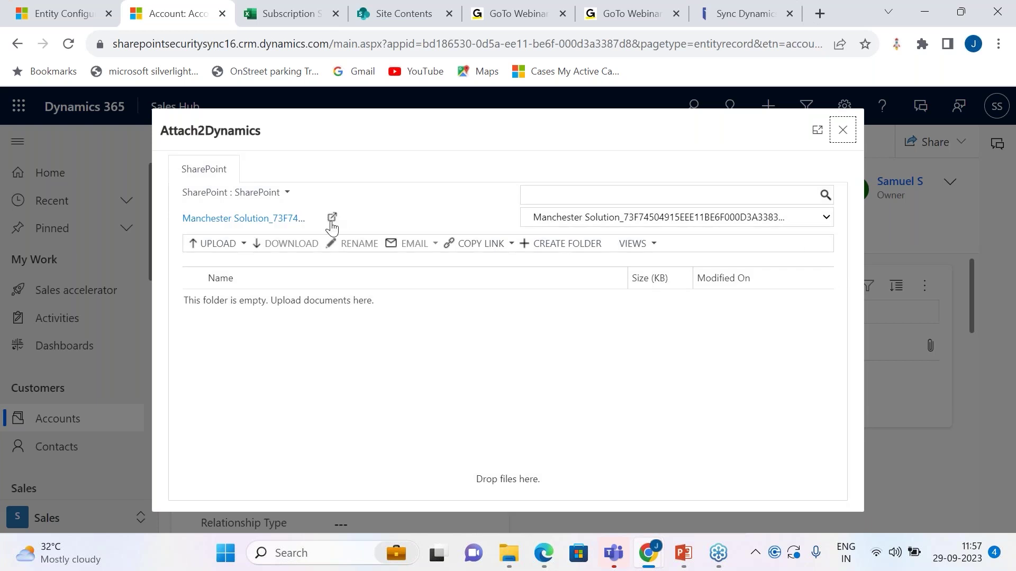
pyautogui.click(332, 218)
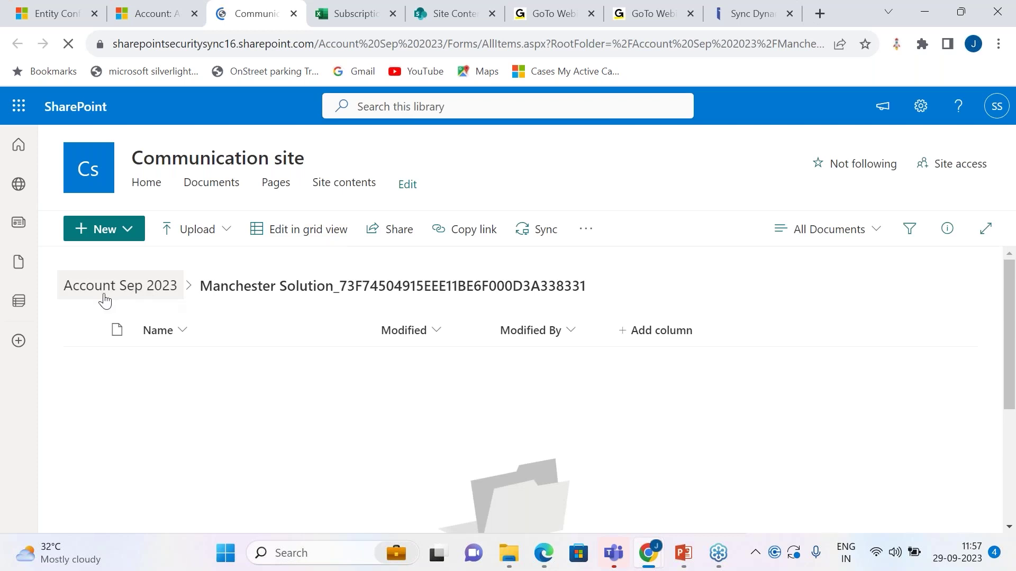
pyautogui.click(106, 299)
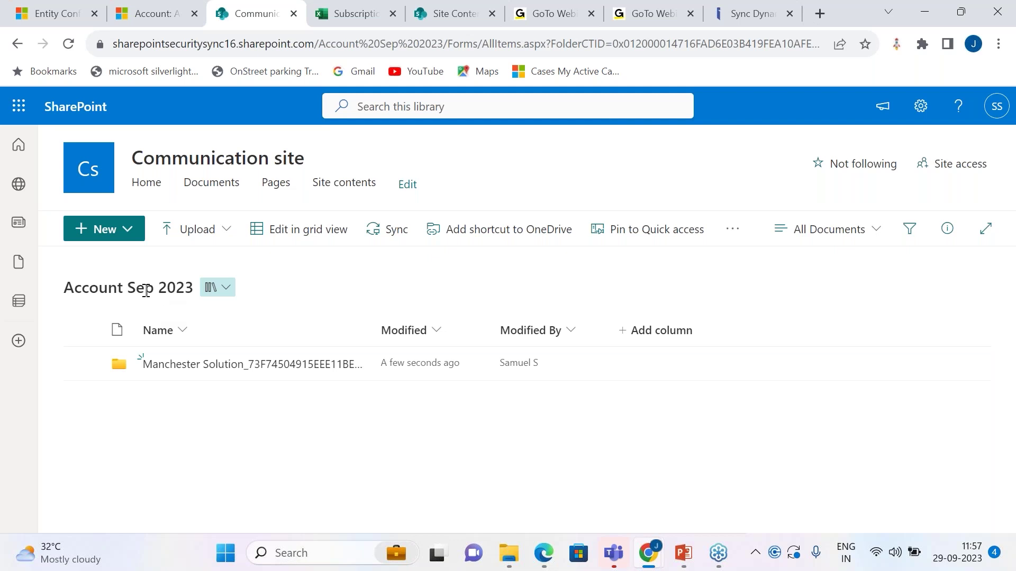
# Examine the Account Sep 2023 library from the Communication site's contents and return to the account entity configuration.
pyautogui.click(328, 184)
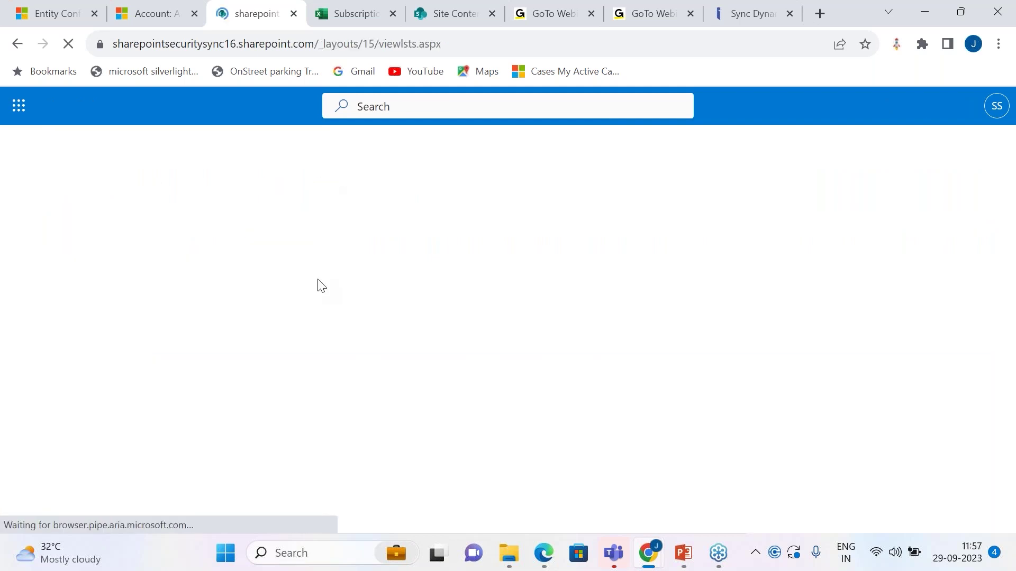
pyautogui.scroll(-3, 291, 360)
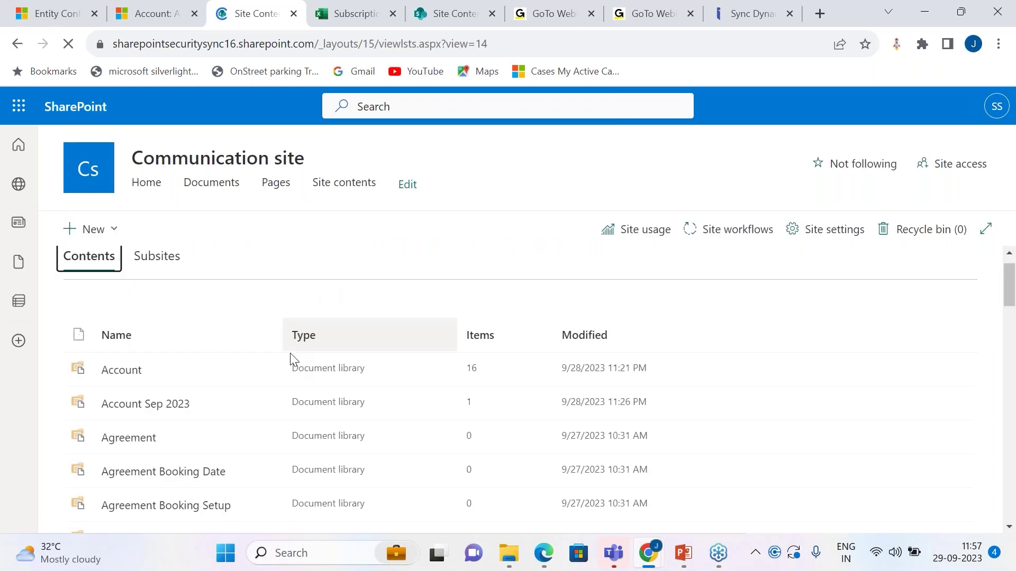
pyautogui.scroll(2, 125, 300)
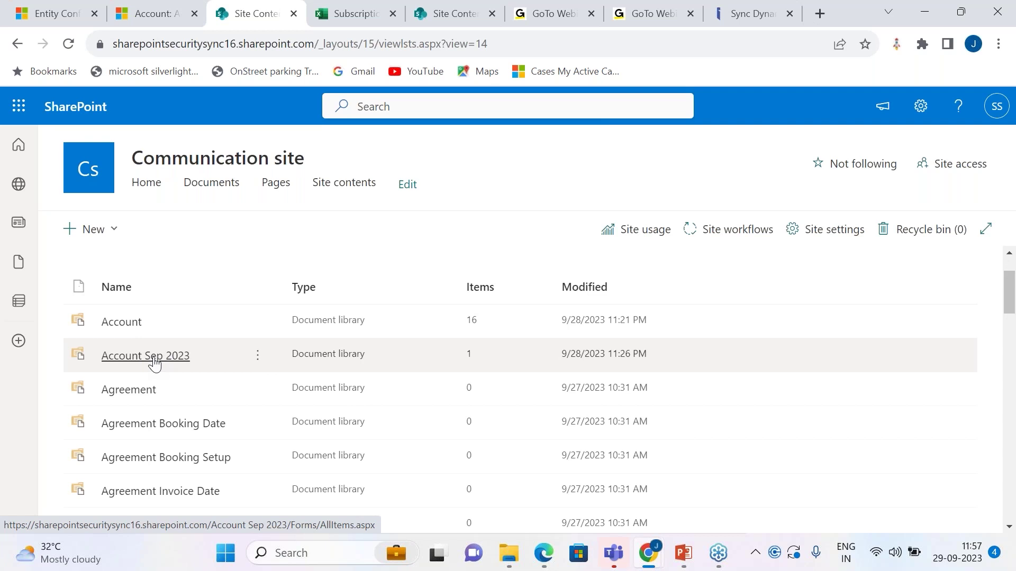
pyautogui.click(154, 360)
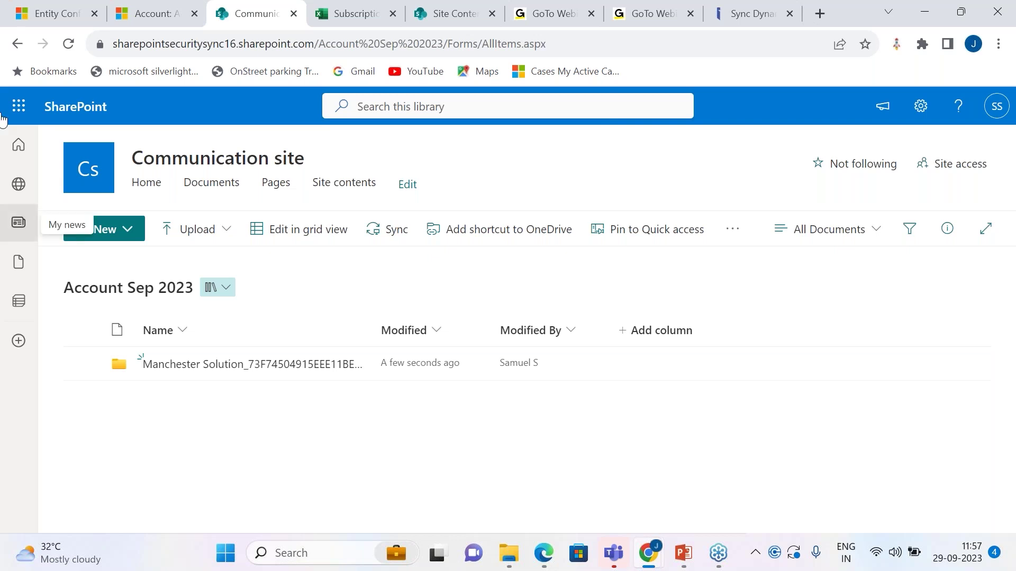
pyautogui.click(44, 4)
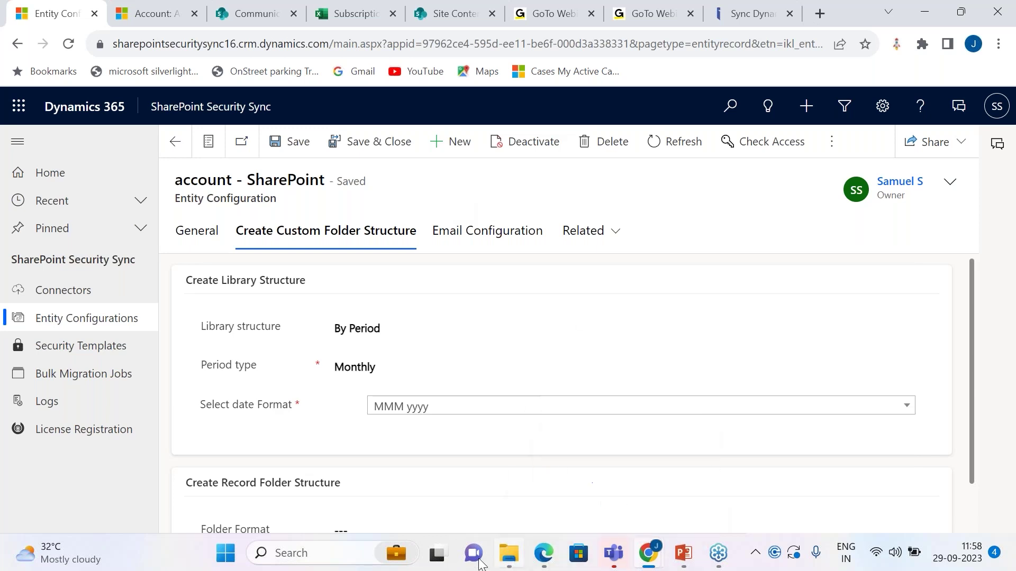
# Switch to the incognito browser window, check which user is signed in and open the Bella Solution account.
pyautogui.moveTo(553, 560)
pyautogui.moveTo(648, 555)
pyautogui.click(690, 496)
pyautogui.click(997, 106)
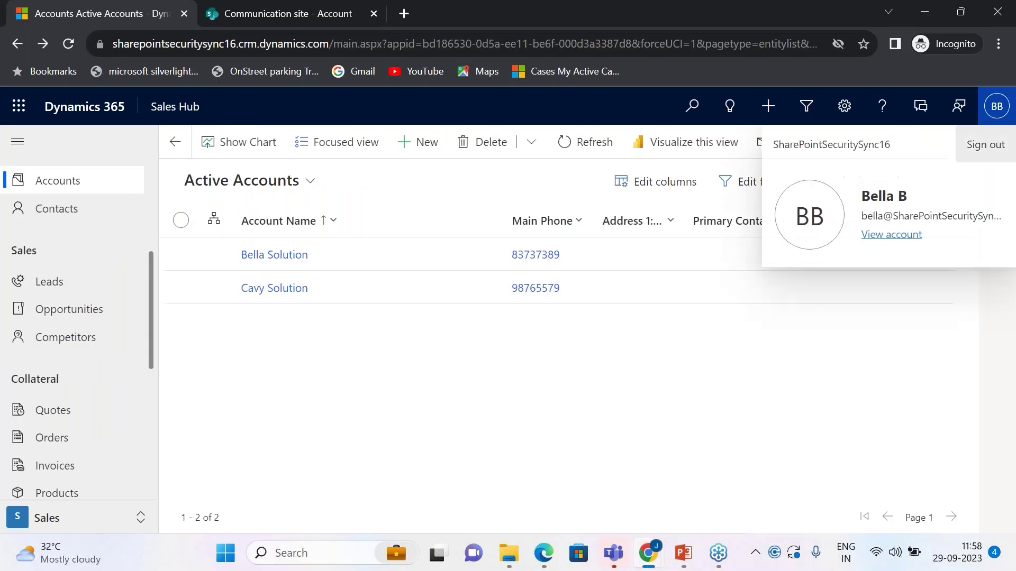
pyautogui.click(817, 365)
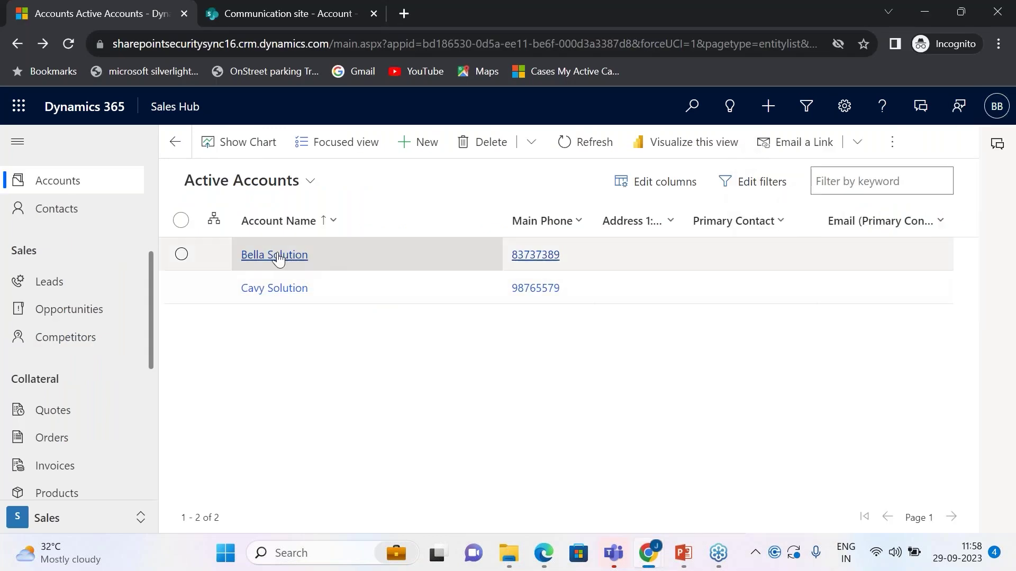
pyautogui.click(288, 256)
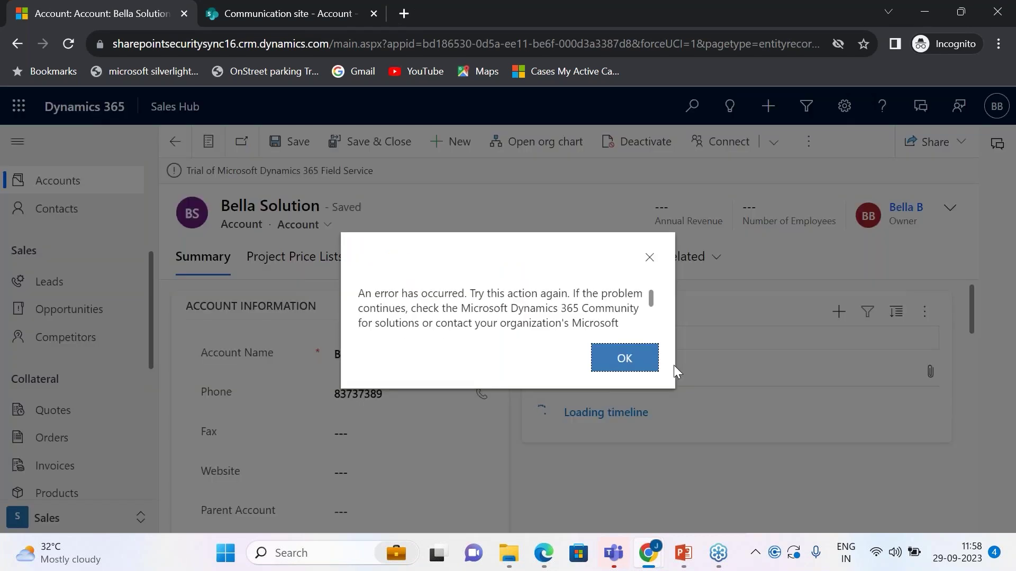
pyautogui.click(625, 358)
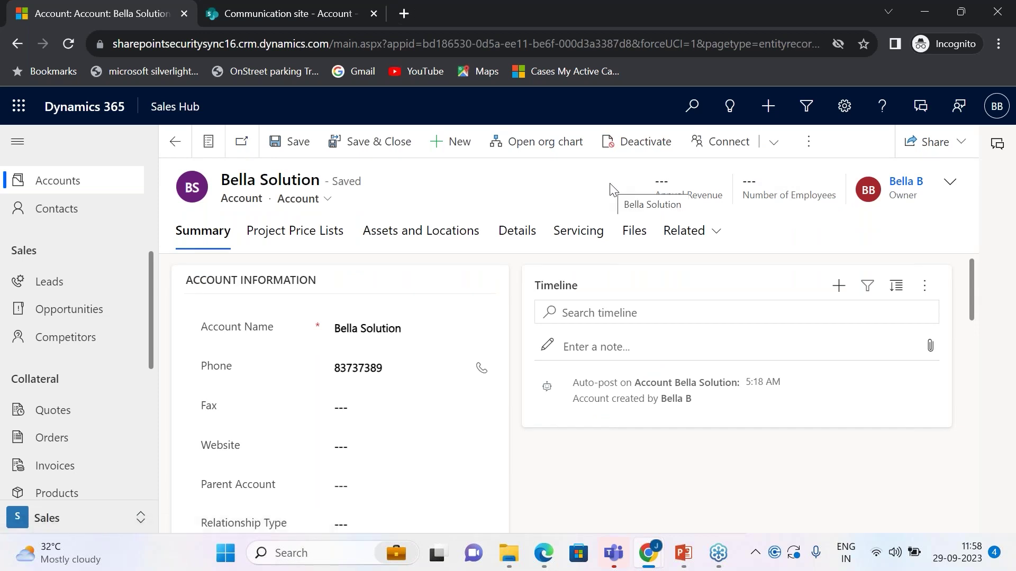
# Open Attach2Dynamics for the Bella Solution account and upload the Sam folder from File Explorer into its SharePoint folder.
pyautogui.click(808, 141)
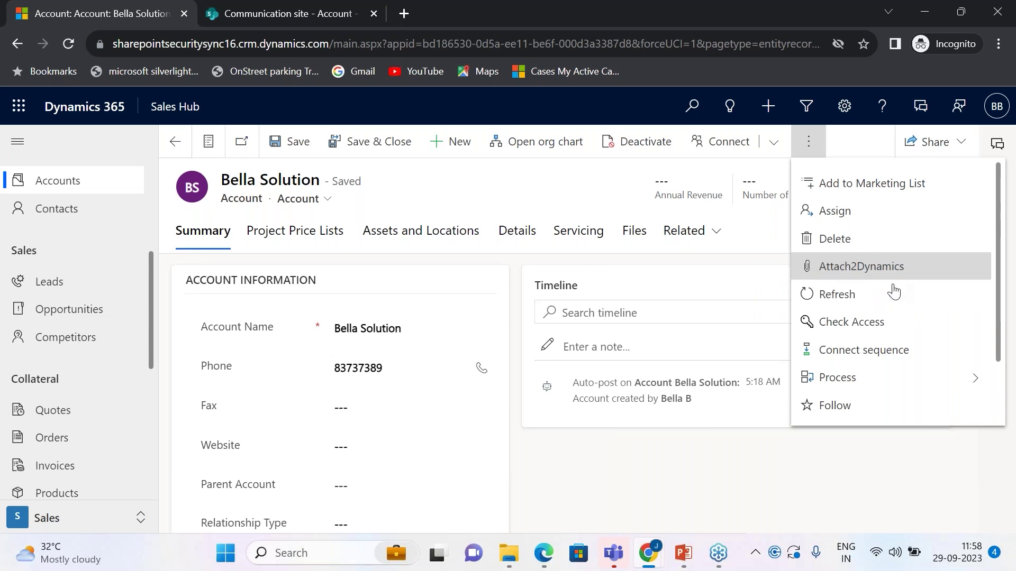
pyautogui.click(889, 267)
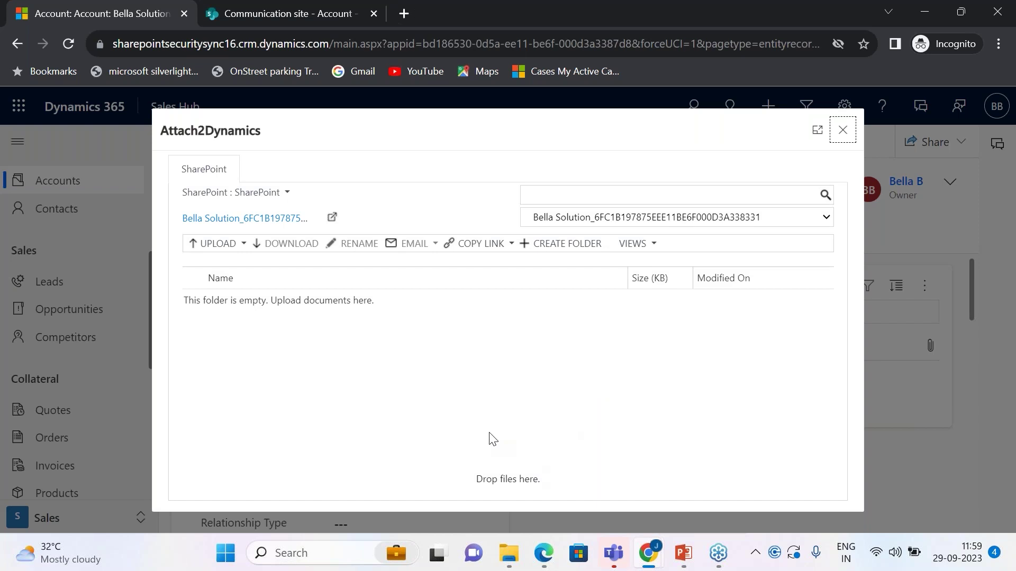
pyautogui.click(509, 555)
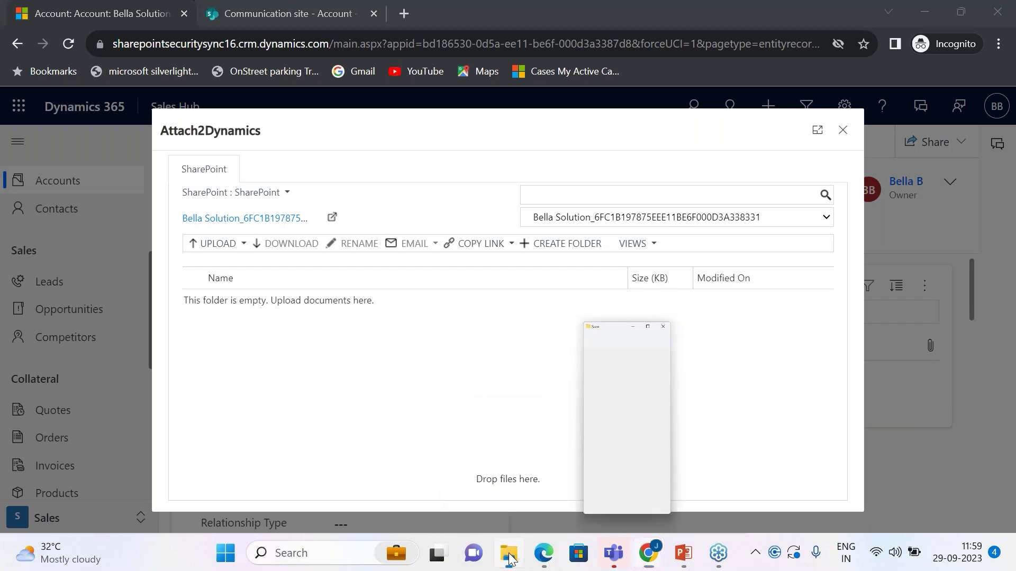
pyautogui.click(777, 300)
pyautogui.moveTo(865, 196); pyautogui.dragTo(501, 317)
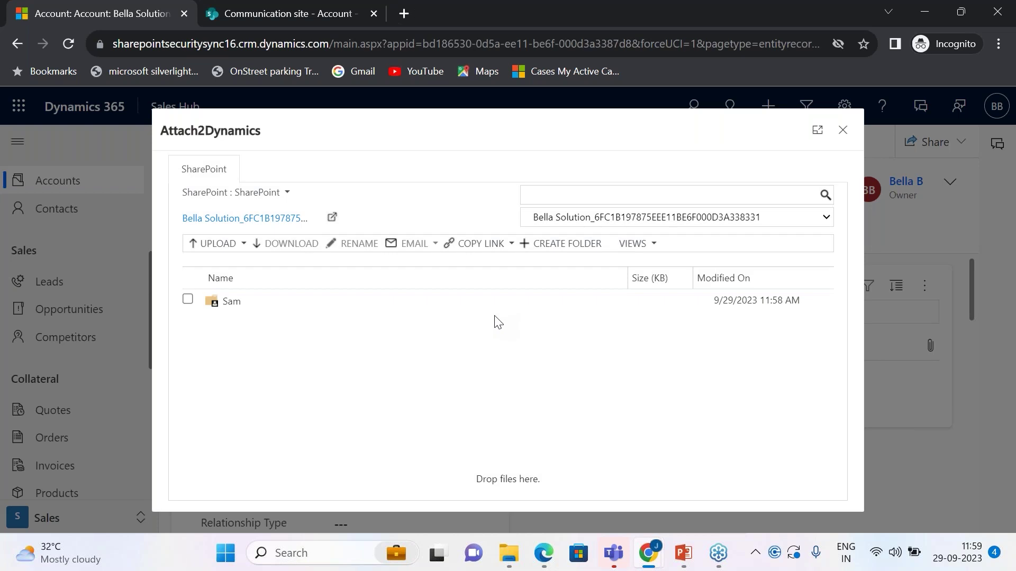
# Attach Competitors List.xlsx from the Sam folder to a new email, allowing the blocked pop-up and signing in, and close the email draft.
pyautogui.click(228, 303)
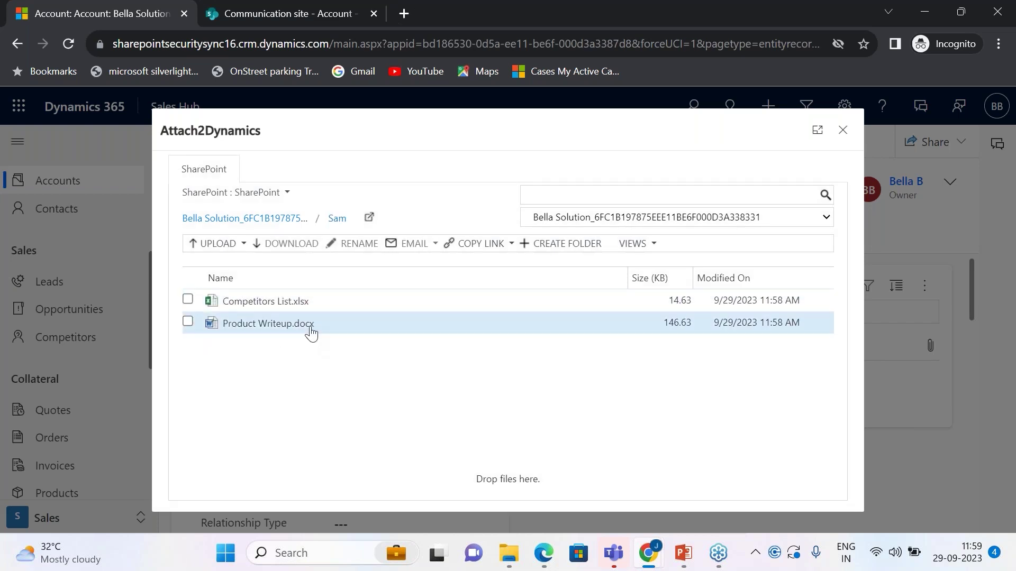
pyautogui.click(188, 299)
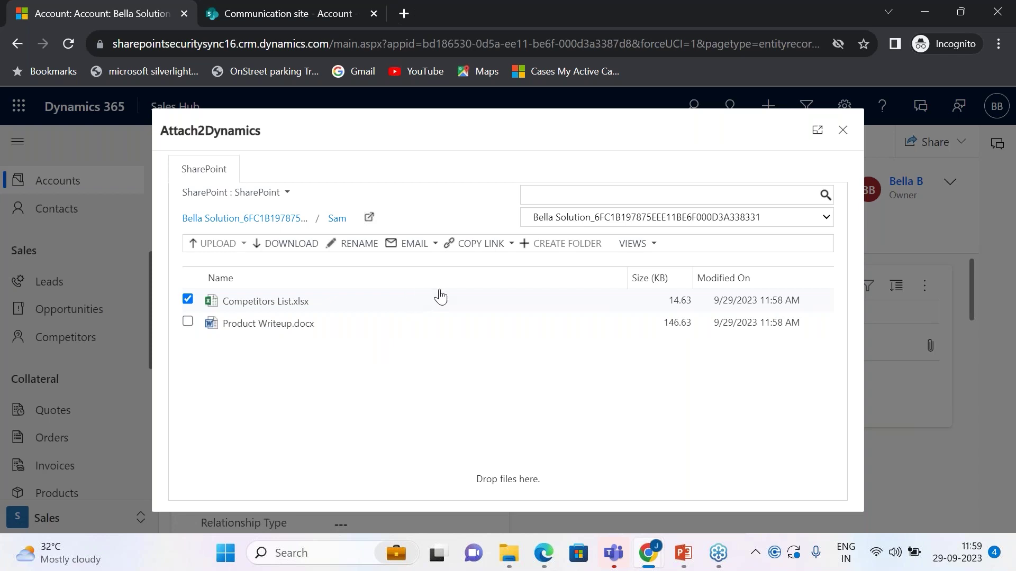
pyautogui.click(420, 245)
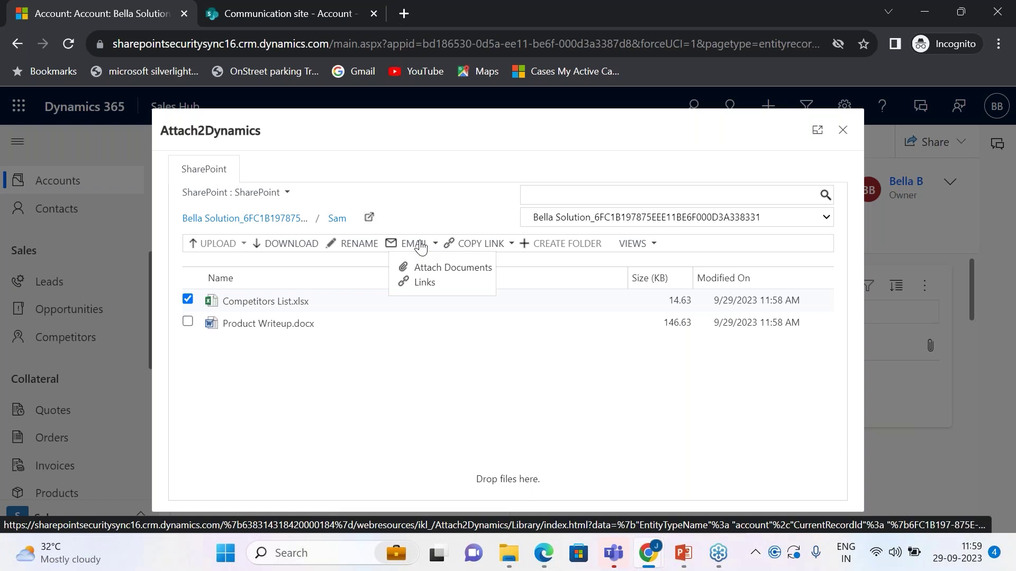
pyautogui.click(445, 270)
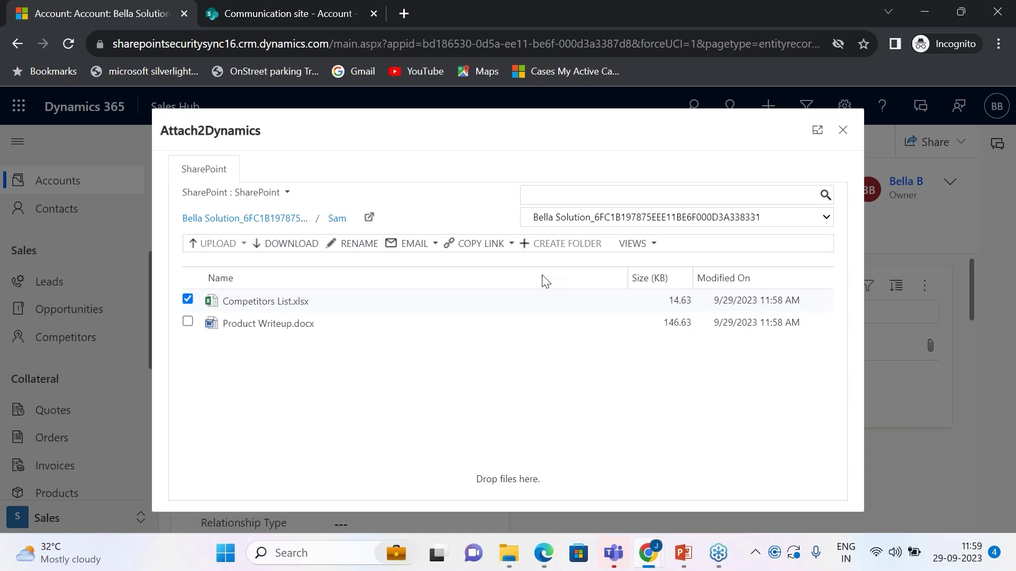
pyautogui.click(745, 46)
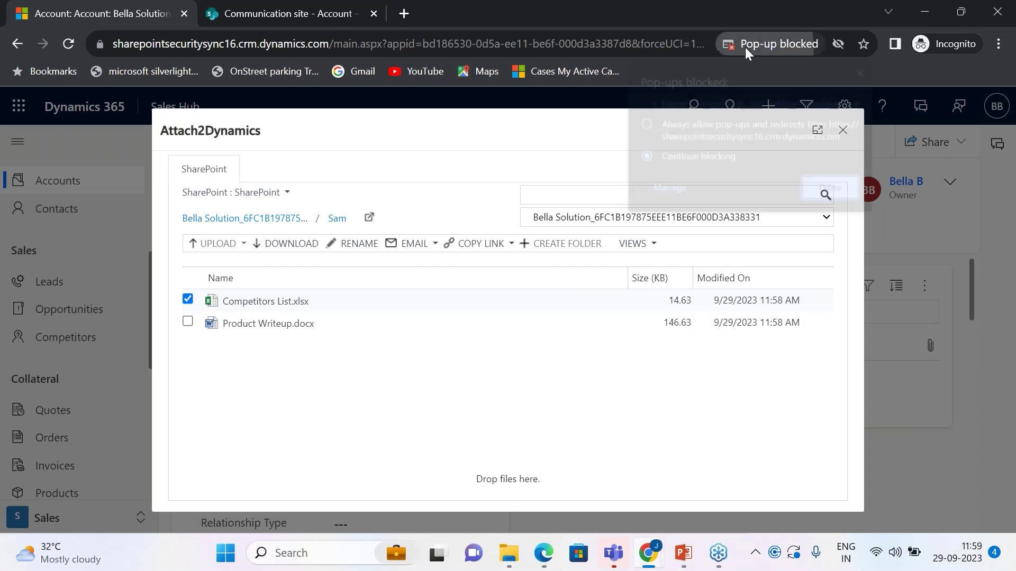
pyautogui.click(776, 103)
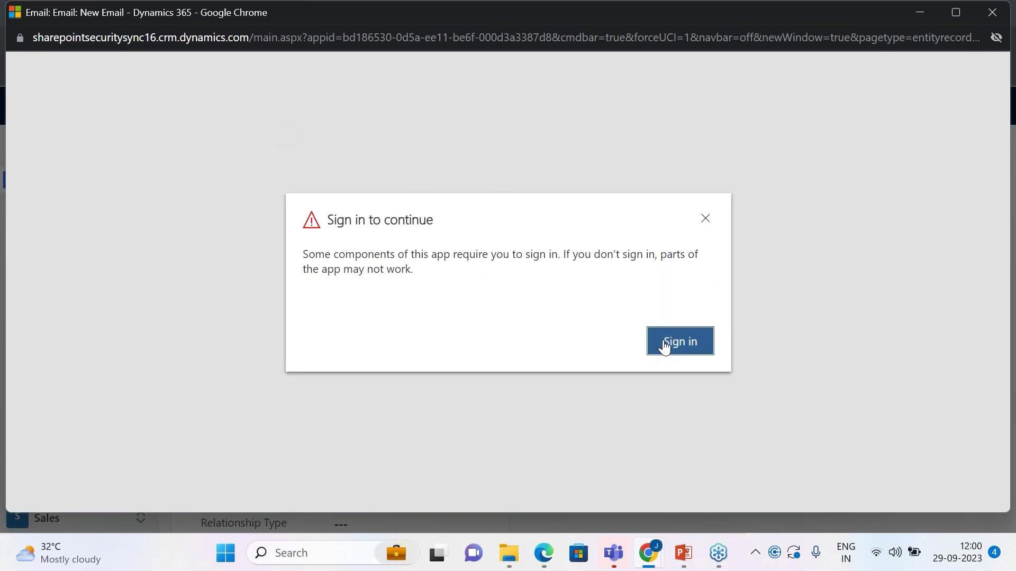
pyautogui.click(664, 343)
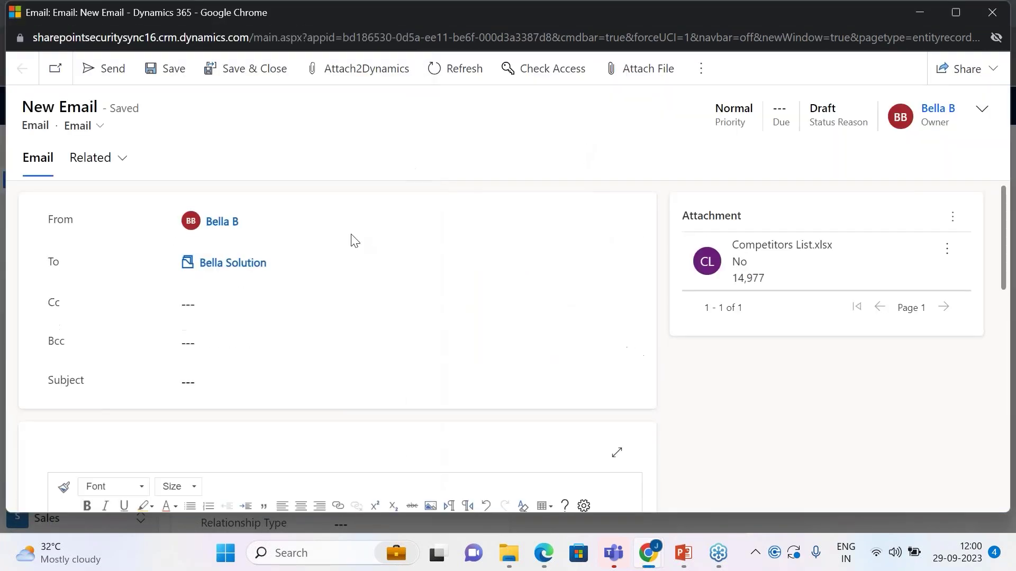
pyautogui.click(992, 12)
# Look at the link-copying options for Competitors List.xlsx and the folder creation dialog without copying a link or creating a folder.
pyautogui.click(476, 246)
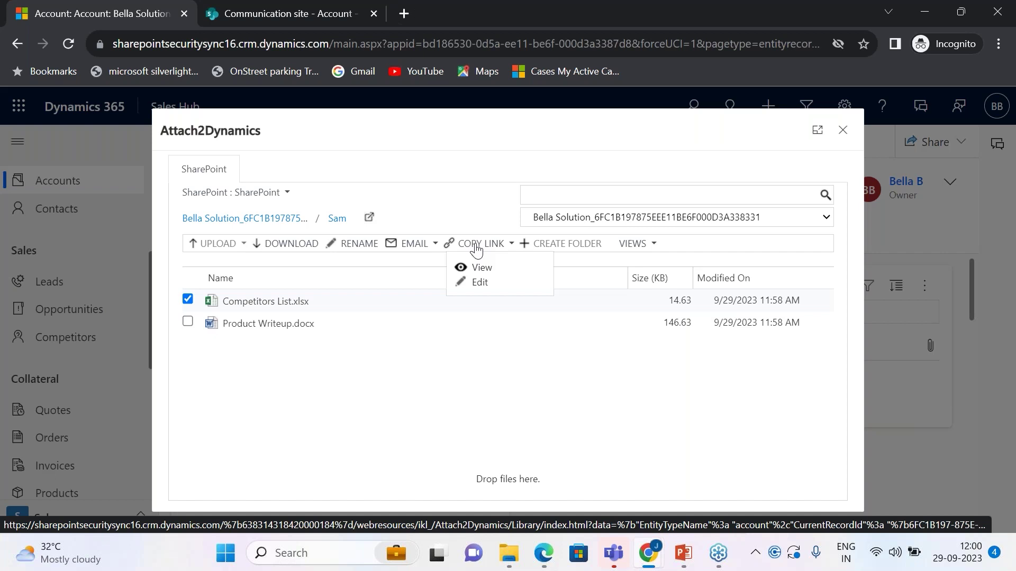
pyautogui.click(454, 386)
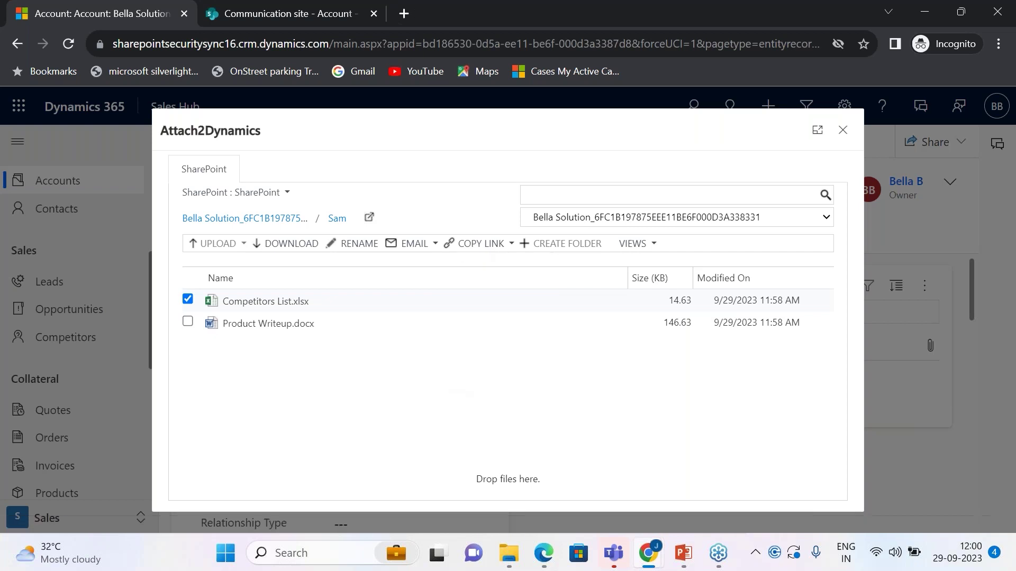
pyautogui.click(189, 299)
pyautogui.click(550, 245)
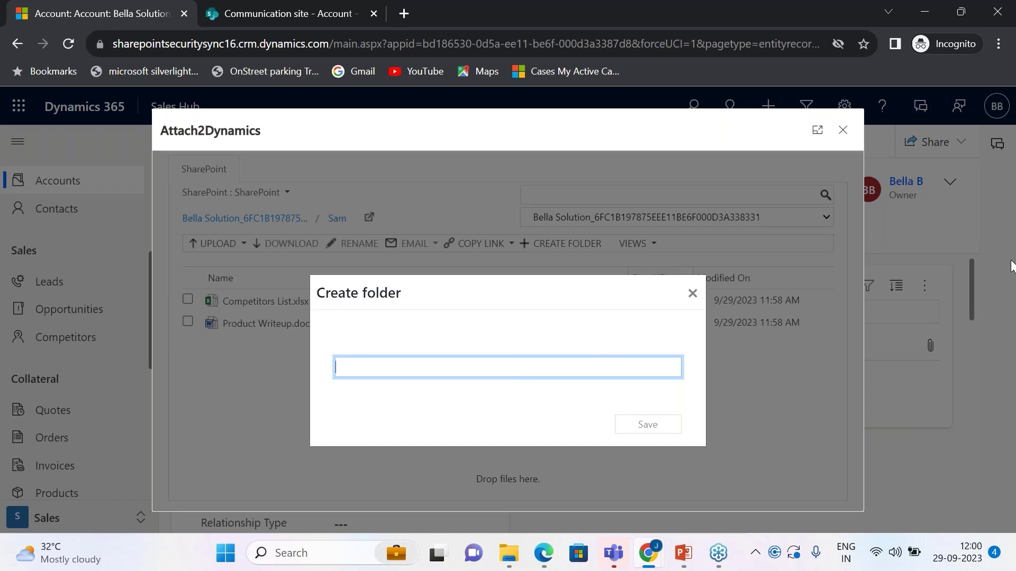
pyautogui.click(692, 293)
# Display the Sam folder's files in Thumbnail View, return to List View and close Attach2Dynamics.
pyautogui.click(633, 244)
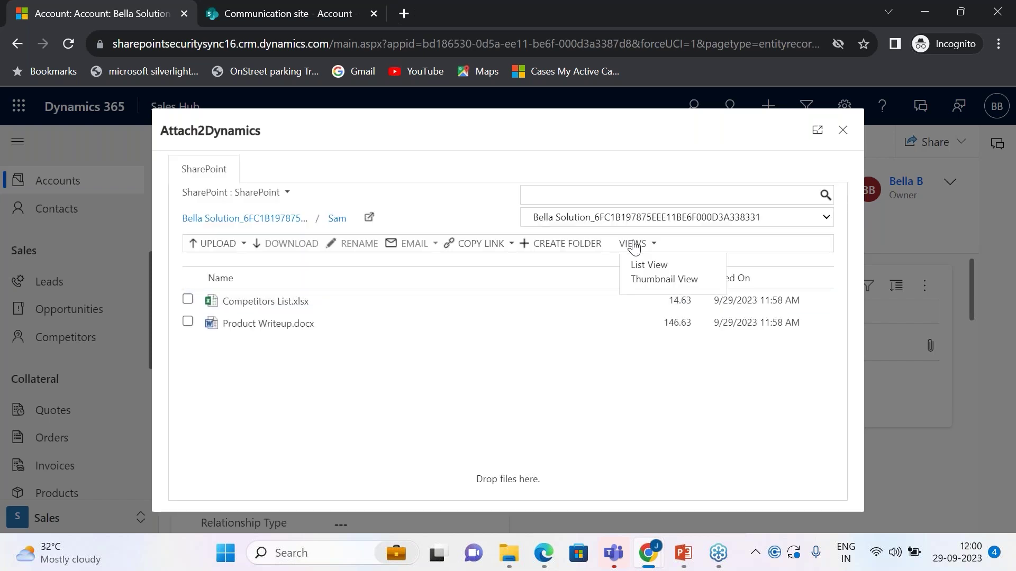
pyautogui.click(642, 268)
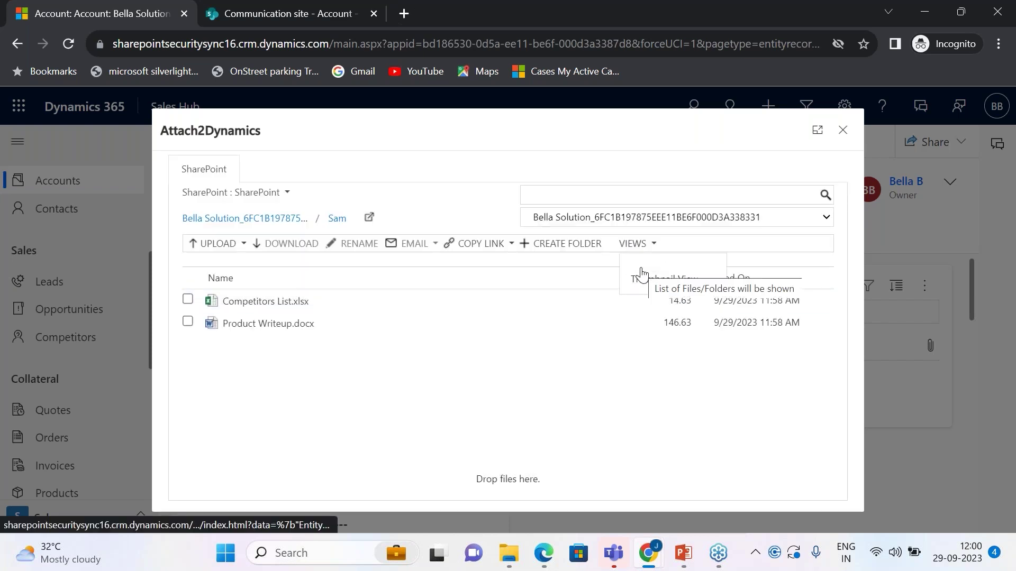
pyautogui.click(633, 244)
pyautogui.click(651, 285)
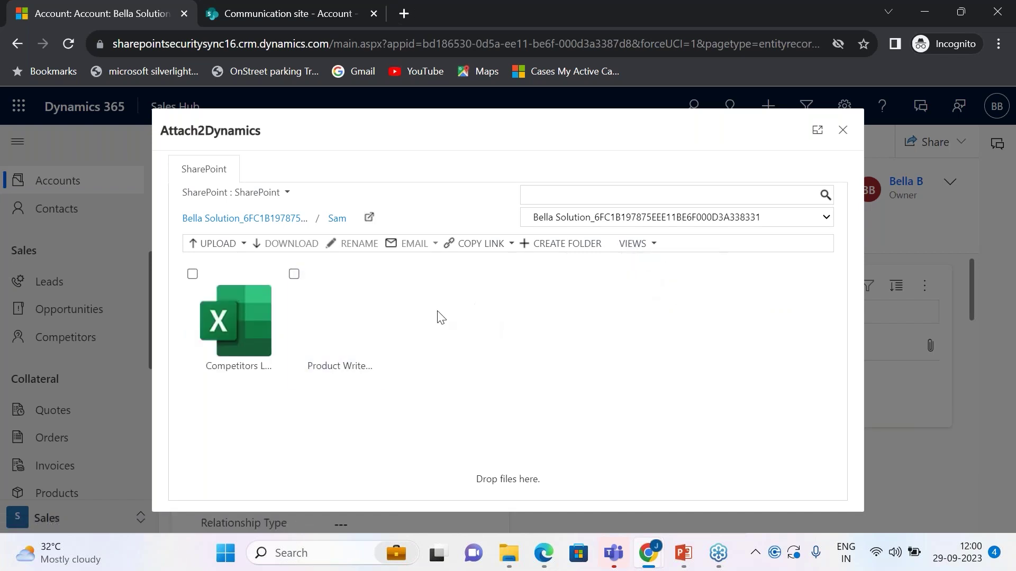
pyautogui.click(655, 244)
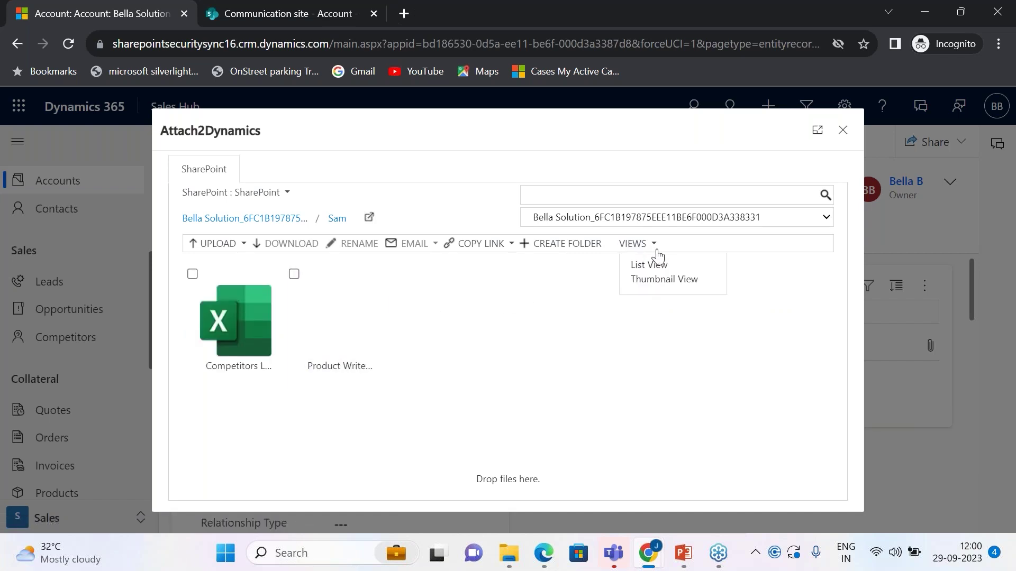
pyautogui.click(649, 265)
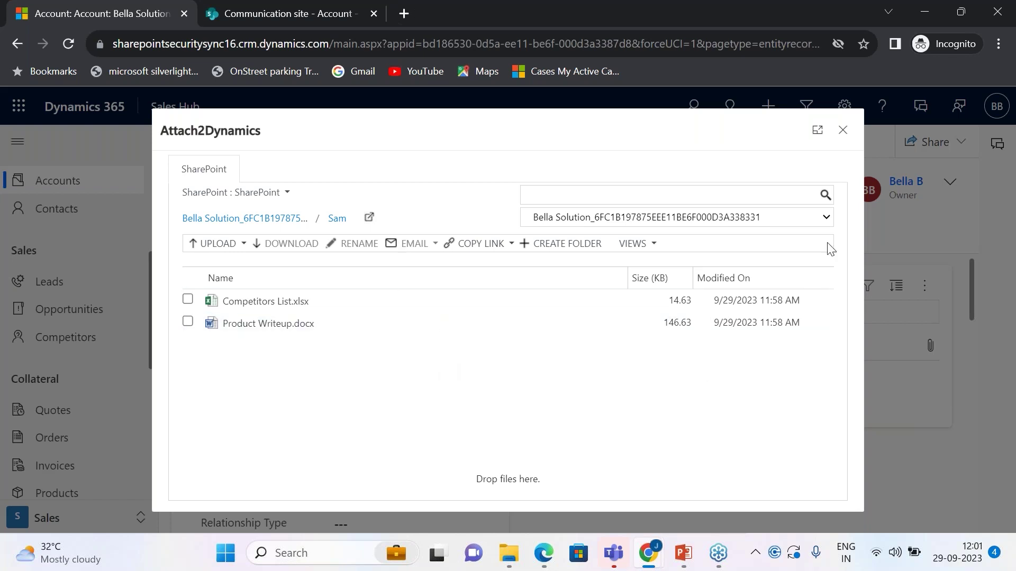
pyautogui.click(842, 130)
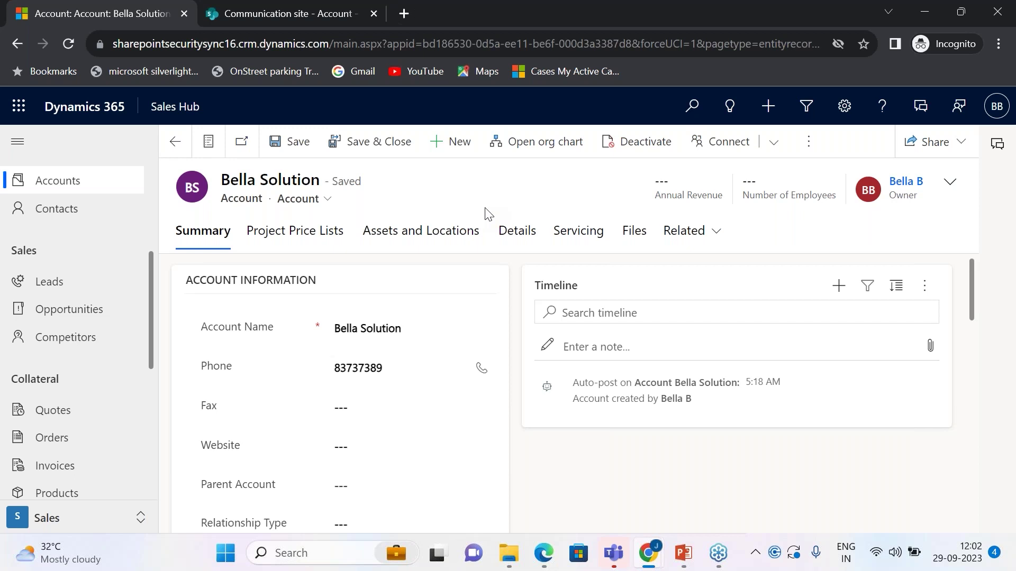
# Open access management for the Bella Solution record and add the owner of Beverly Solutions as a user to share with.
pyautogui.click(808, 141)
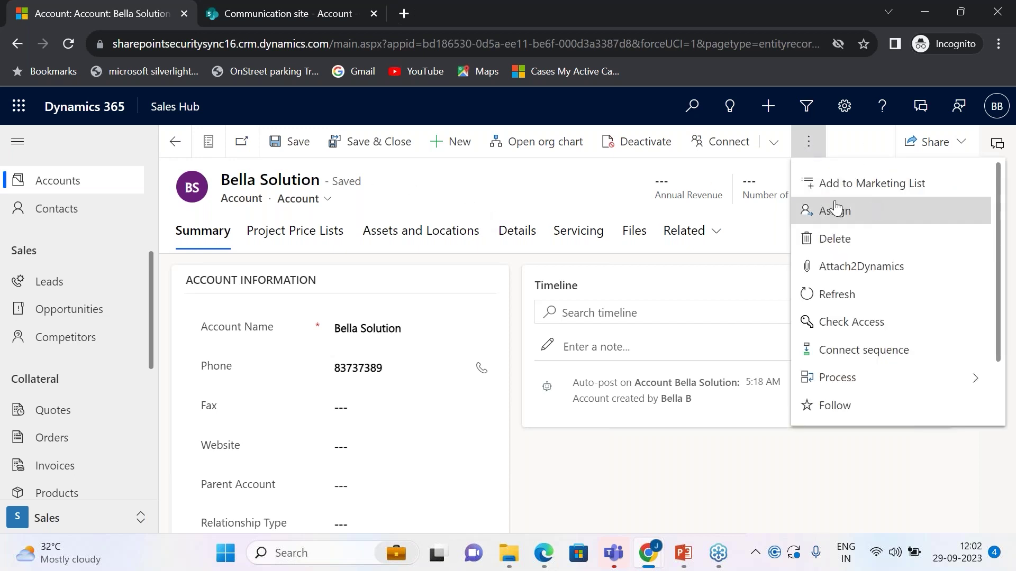
pyautogui.click(935, 141)
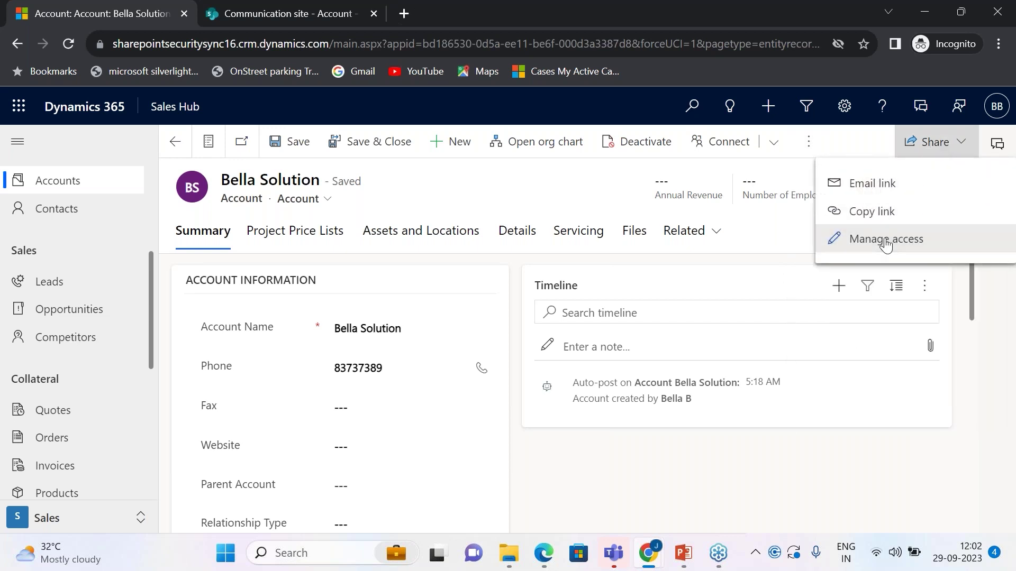
pyautogui.click(835, 236)
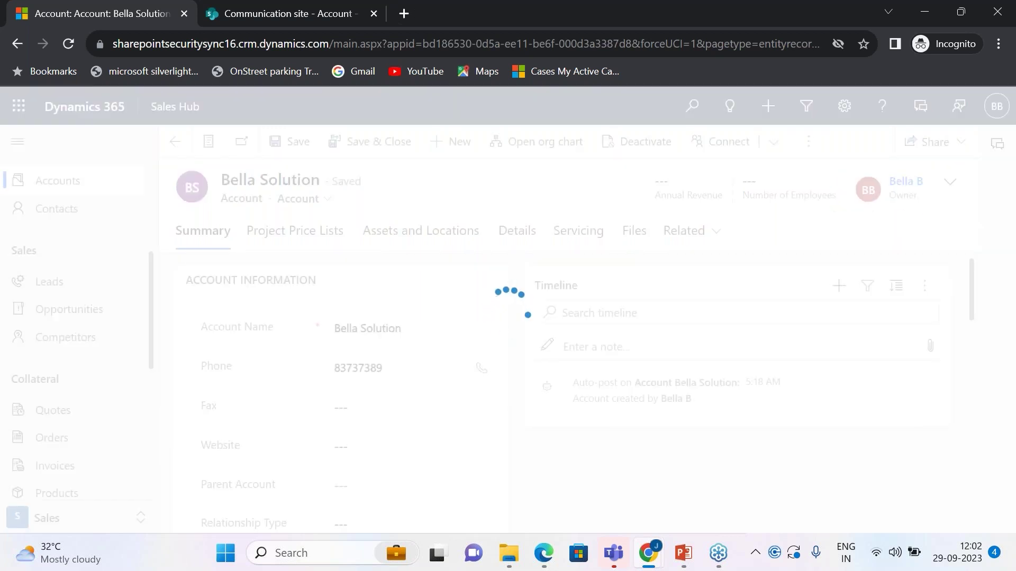
pyautogui.click(502, 218)
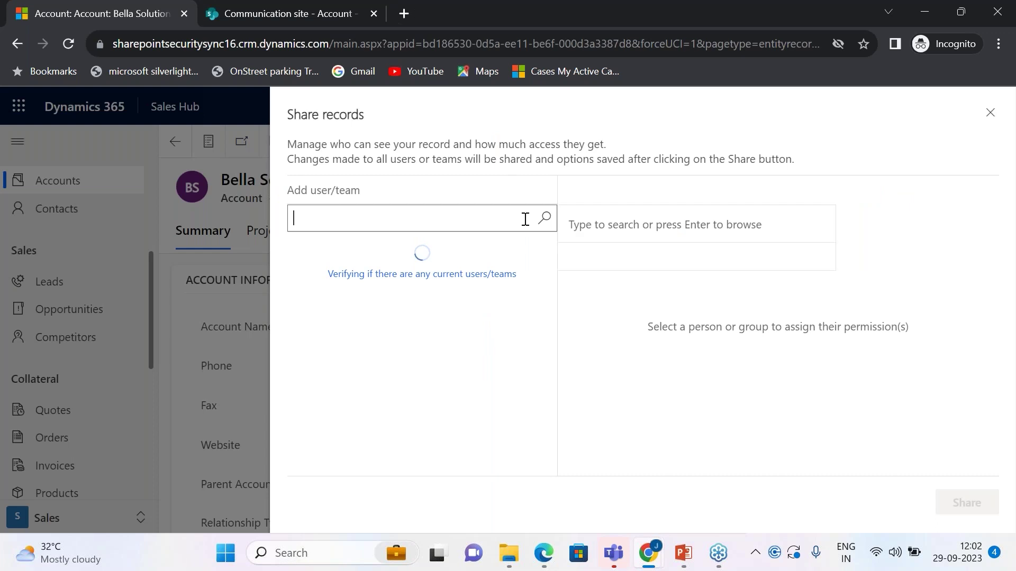
pyautogui.write('bever')
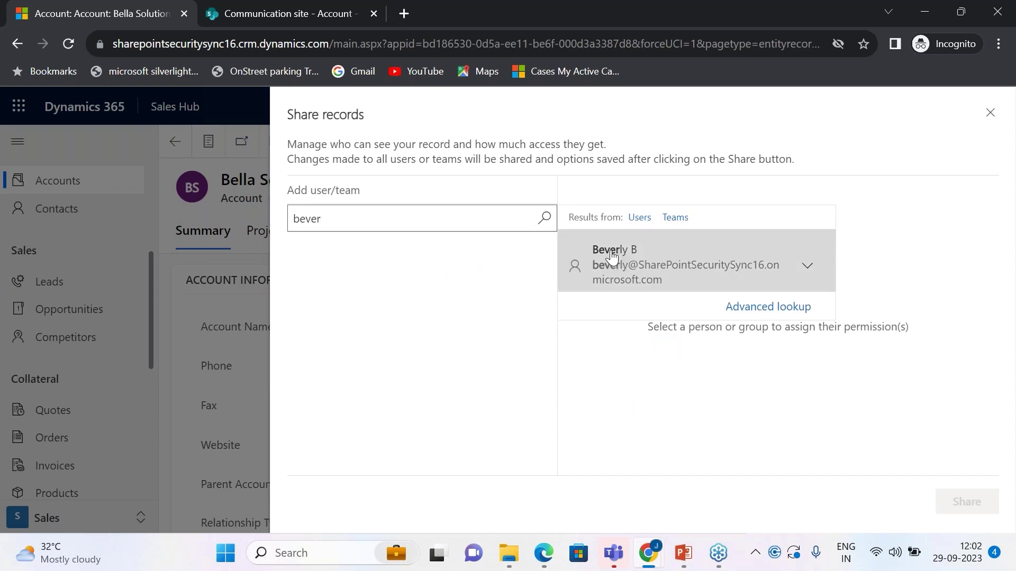
pyautogui.click(608, 256)
pyautogui.click(307, 297)
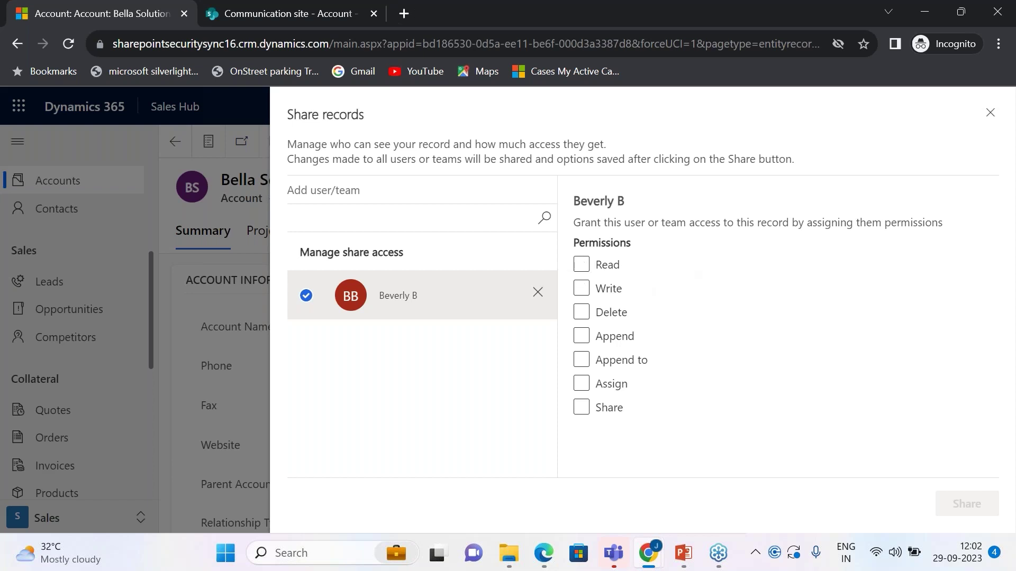
# Grant the added user only Read permission, share the Bella Solution record and close the sharing settings.
pyautogui.click(612, 292)
pyautogui.click(612, 292)
pyautogui.click(581, 265)
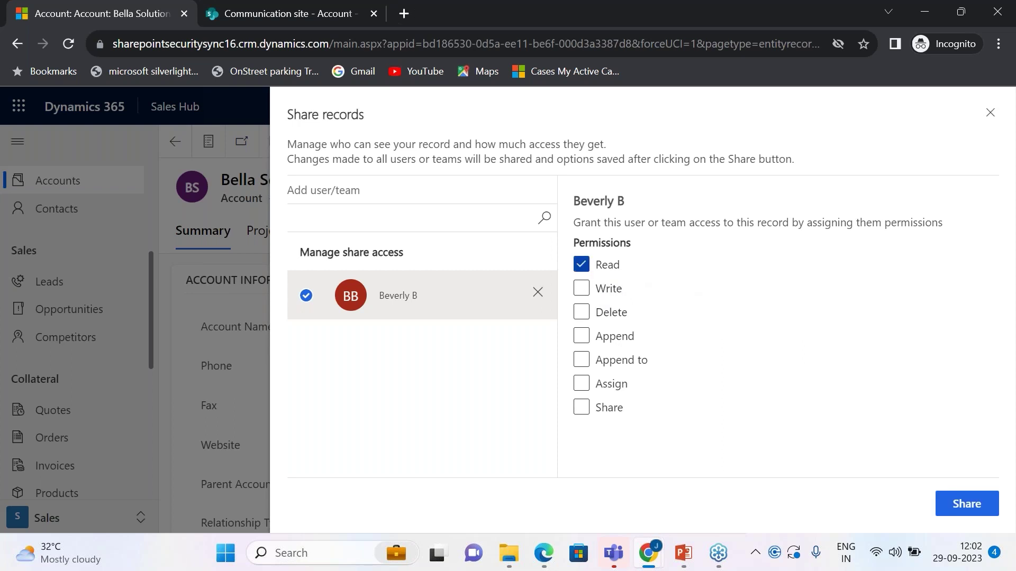
pyautogui.click(962, 518)
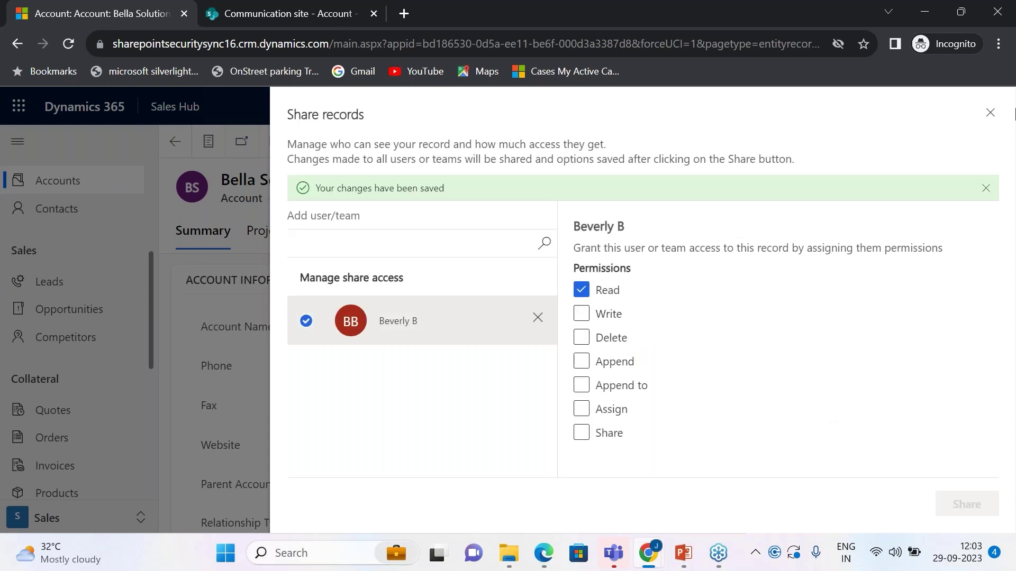
pyautogui.click(990, 112)
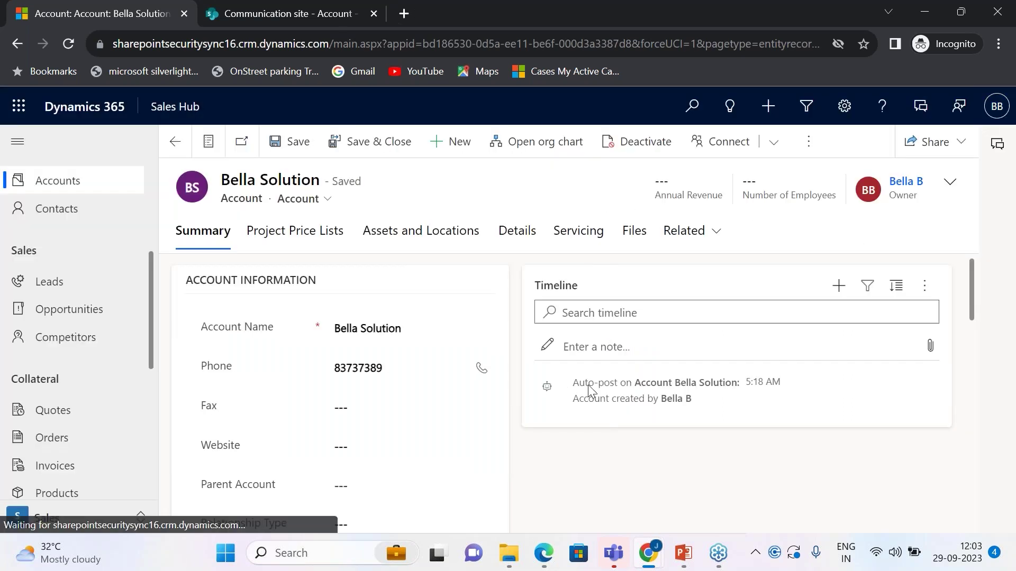
# Switch to the second user's Edge window, show the All Accounts view in Dynamics and open the Beverly Solutions account.
pyautogui.click(544, 553)
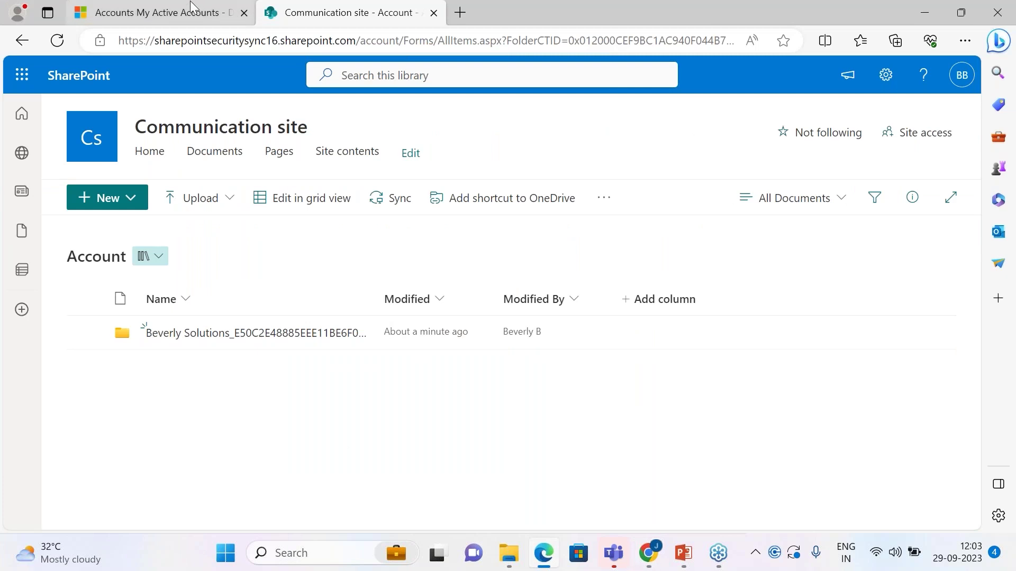
pyautogui.click(226, 11)
pyautogui.click(246, 165)
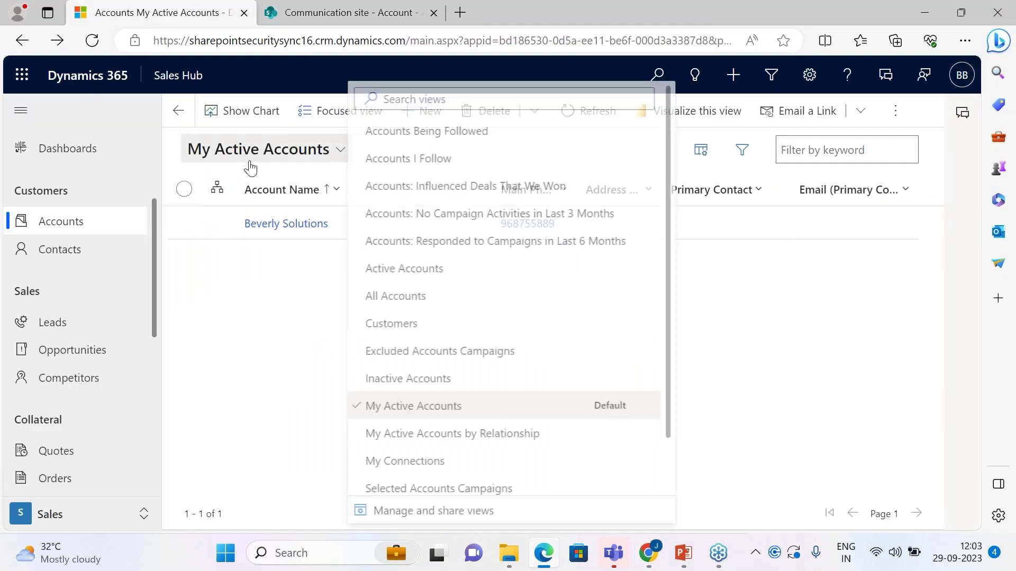
pyautogui.click(394, 296)
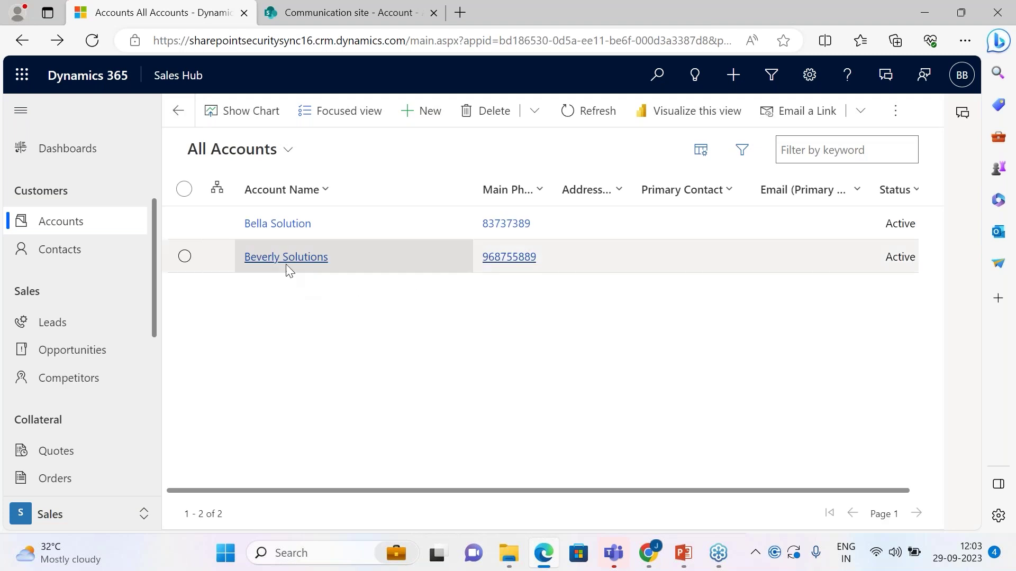
pyautogui.click(308, 259)
# Refresh the Account library in SharePoint to check the second user's folder access and return to the Beverly Solutions record.
pyautogui.click(336, 16)
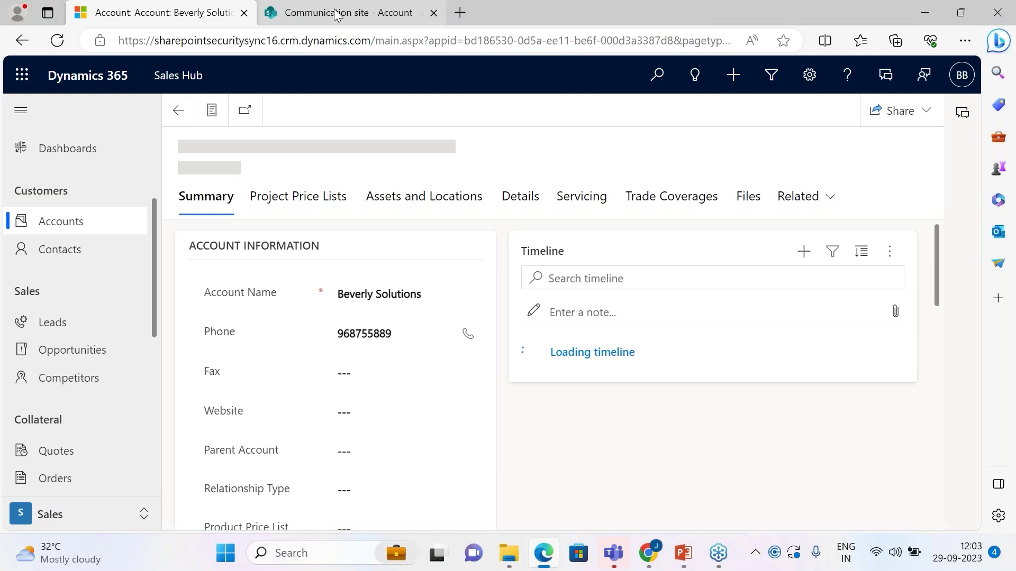
pyautogui.click(59, 37)
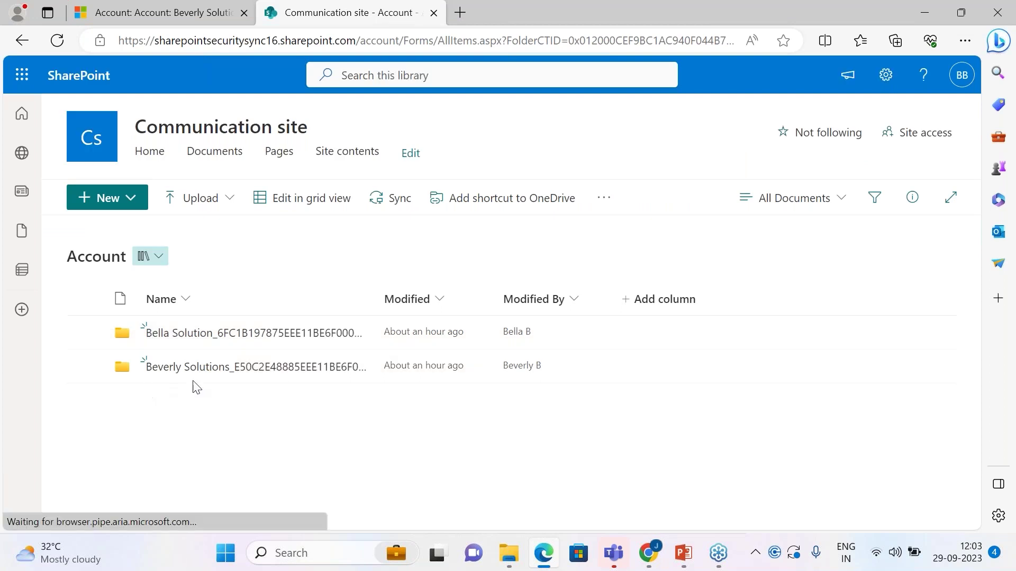
pyautogui.click(159, 12)
pyautogui.click(627, 340)
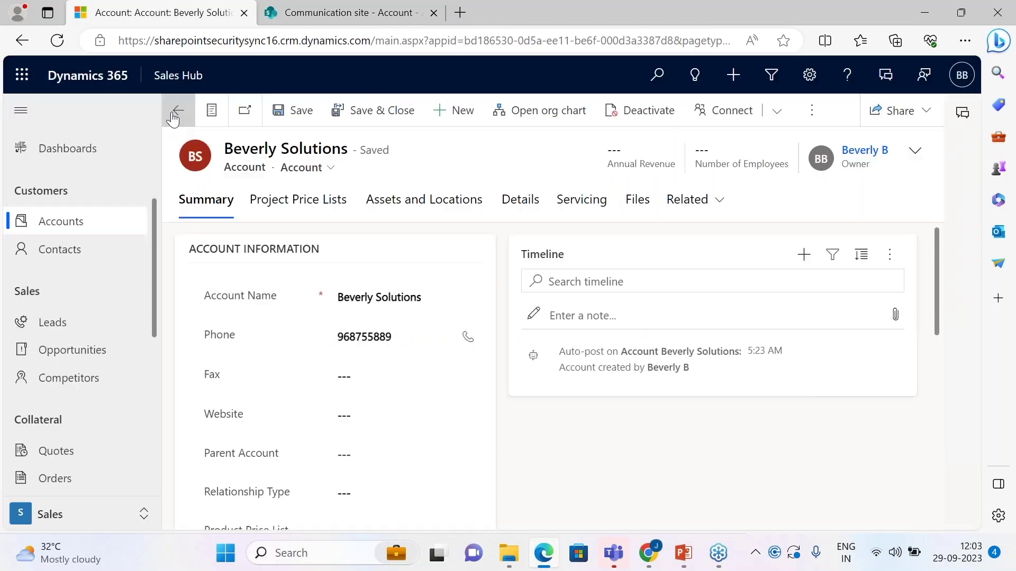
# Open the Bella Solution account from the All Accounts view twice, dismissing the error dialog each time, to check the record's access.
pyautogui.click(178, 109)
pyautogui.click(277, 223)
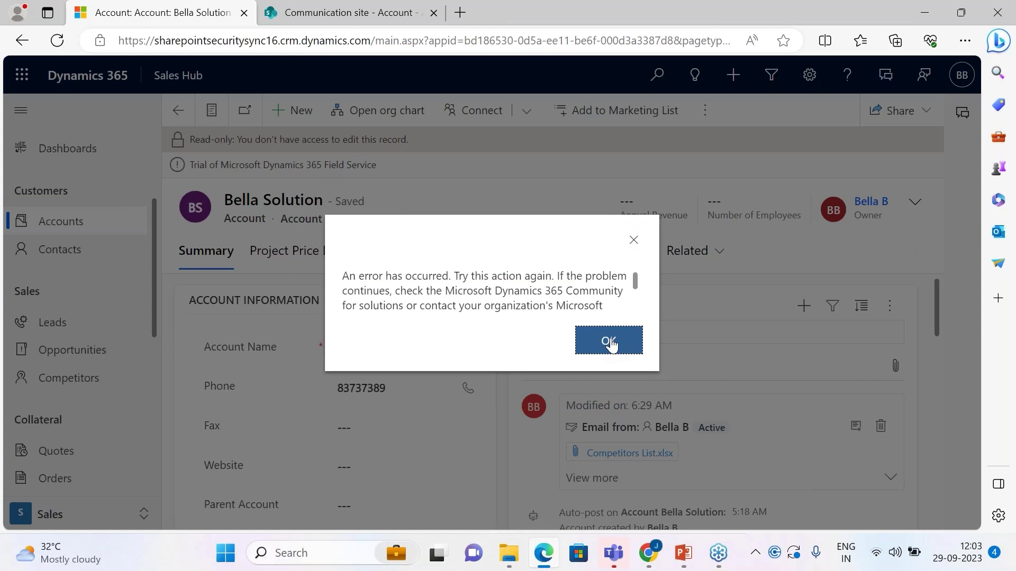
pyautogui.click(608, 342)
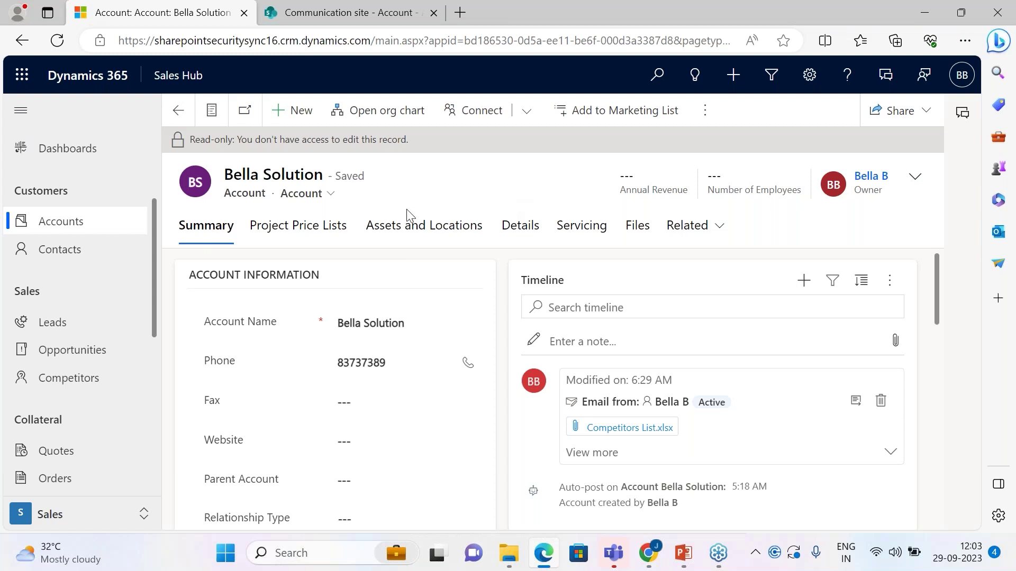
pyautogui.click(177, 111)
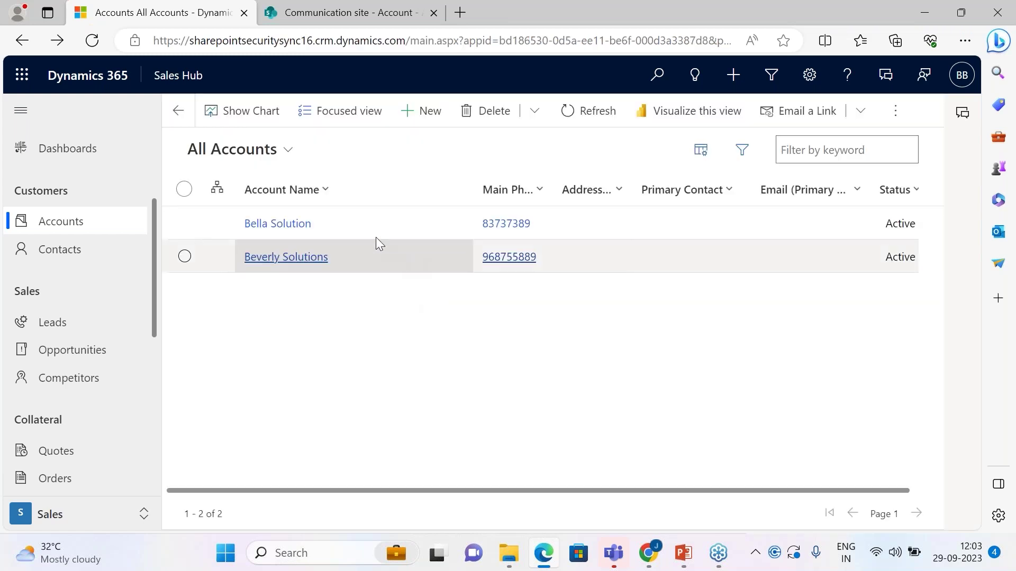
pyautogui.click(277, 223)
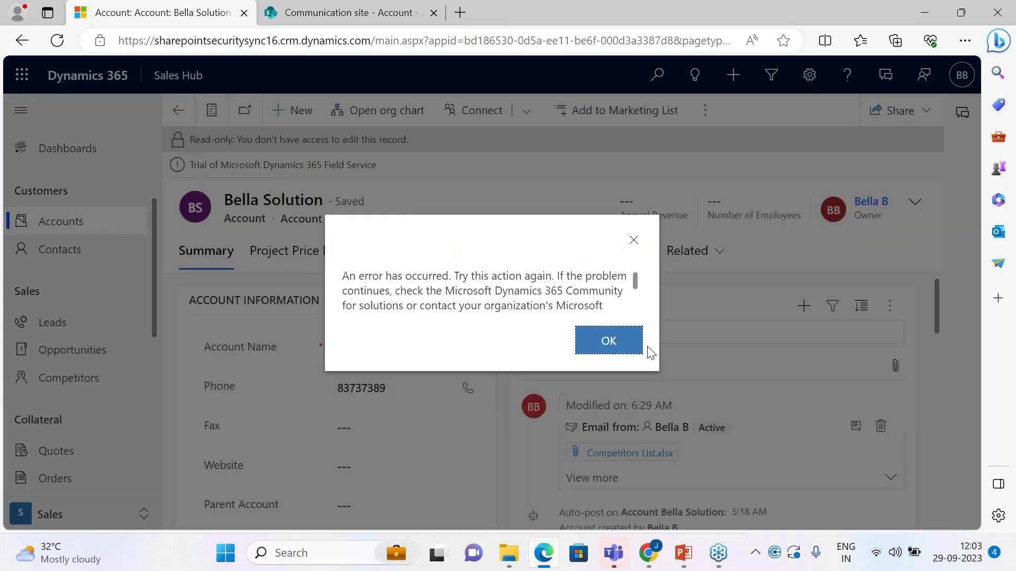
pyautogui.click(608, 340)
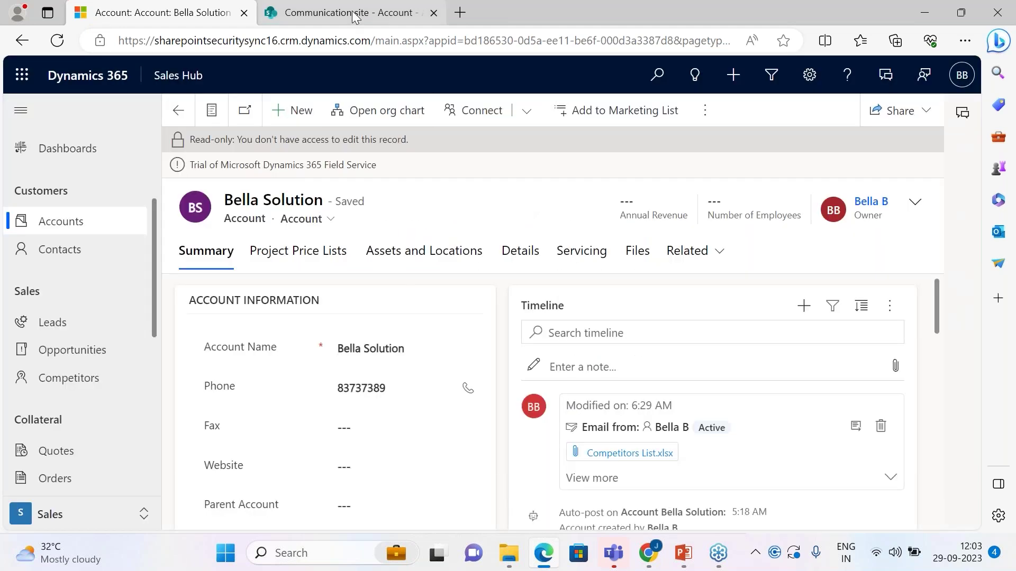
# Open the Sam subfolder of the Bella Solution folder in SharePoint and check the editing access to Competitors List.xlsx.
pyautogui.click(344, 13)
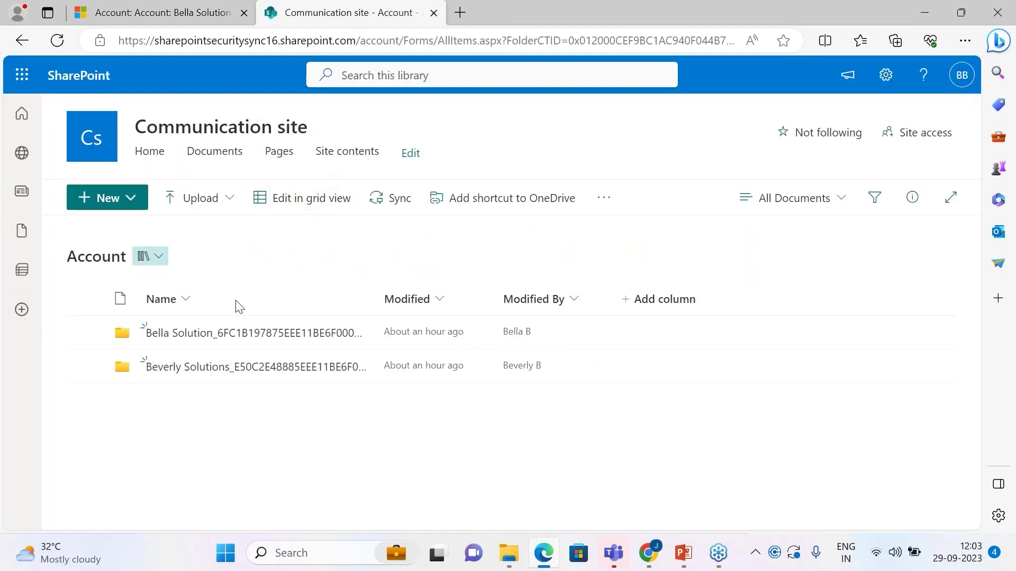
pyautogui.click(228, 343)
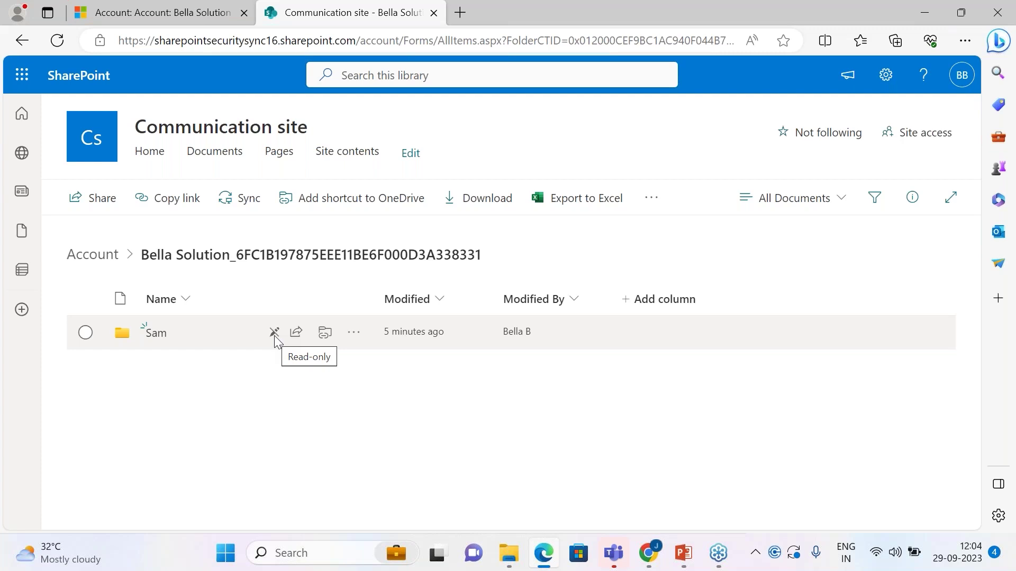
pyautogui.click(154, 333)
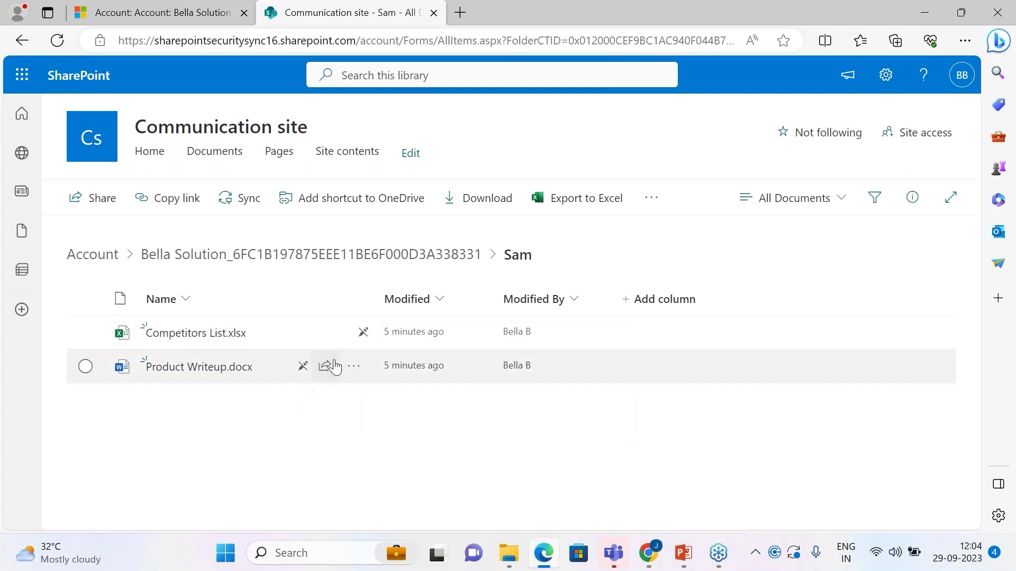
pyautogui.click(221, 335)
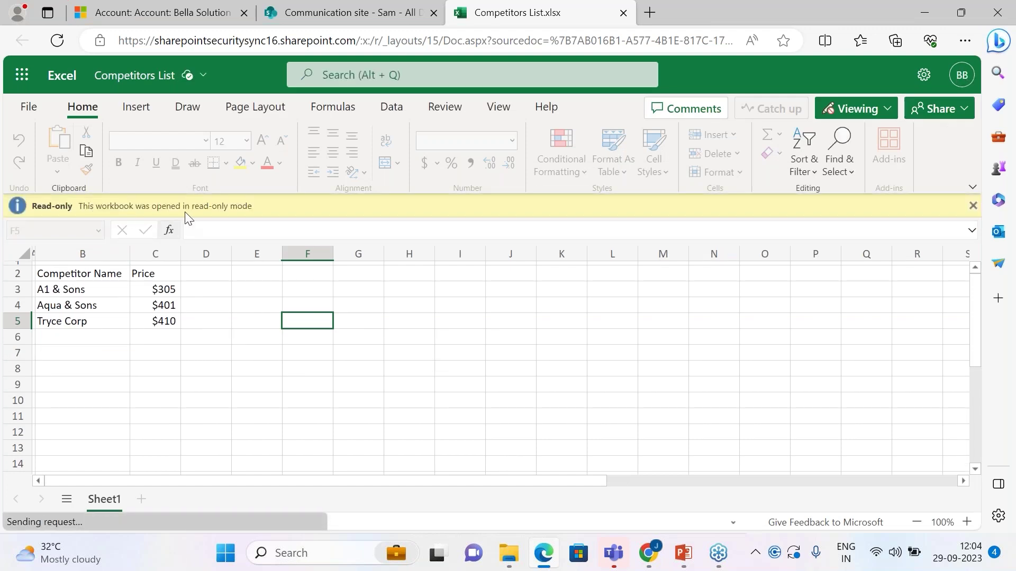
pyautogui.click(400, 339)
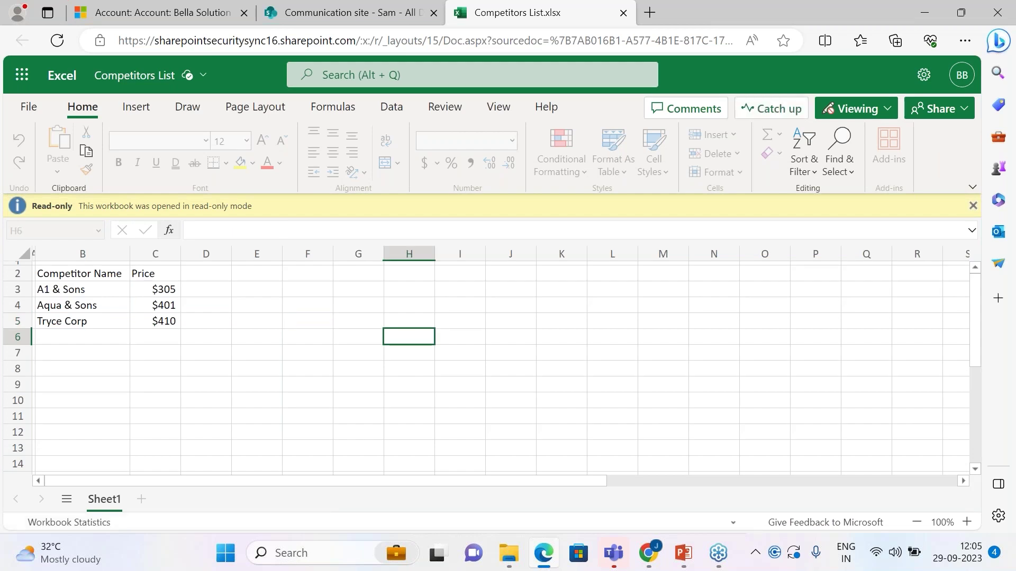
pyautogui.click(433, 314)
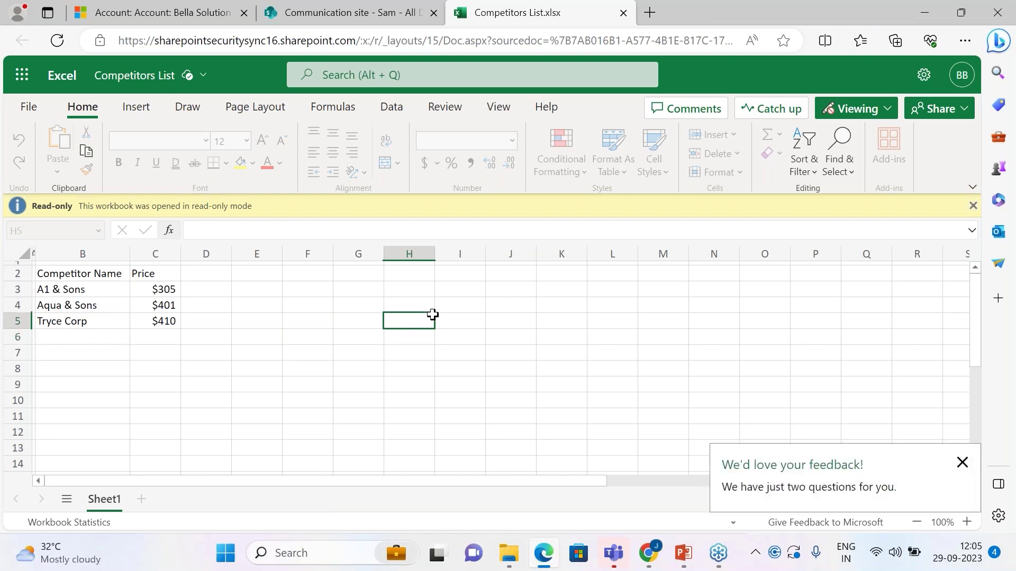
# Compare the Bella Solution record in Dynamics with its Sam folder in SharePoint and return to the All Accounts view.
pyautogui.click(148, 21)
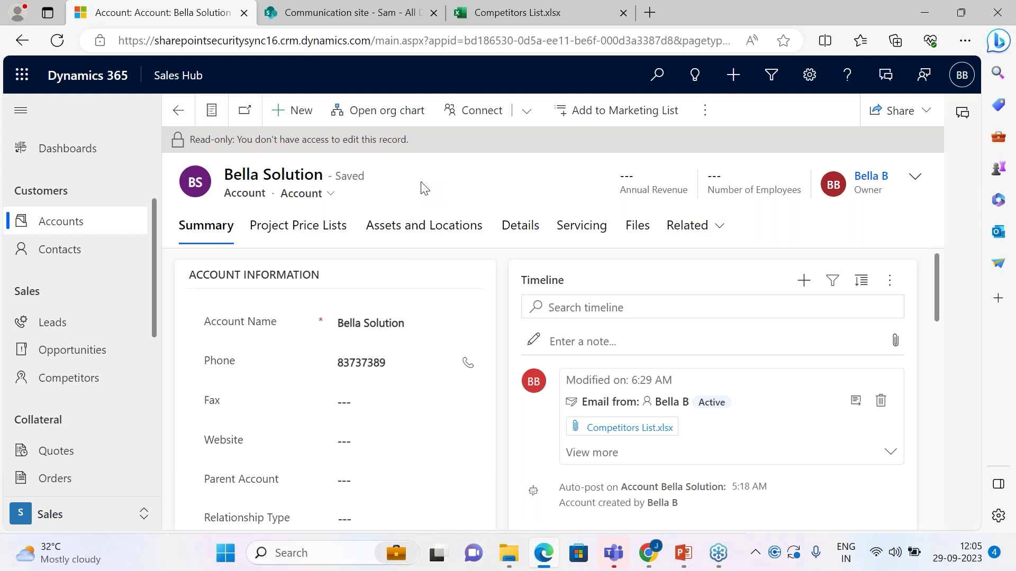
pyautogui.click(309, 16)
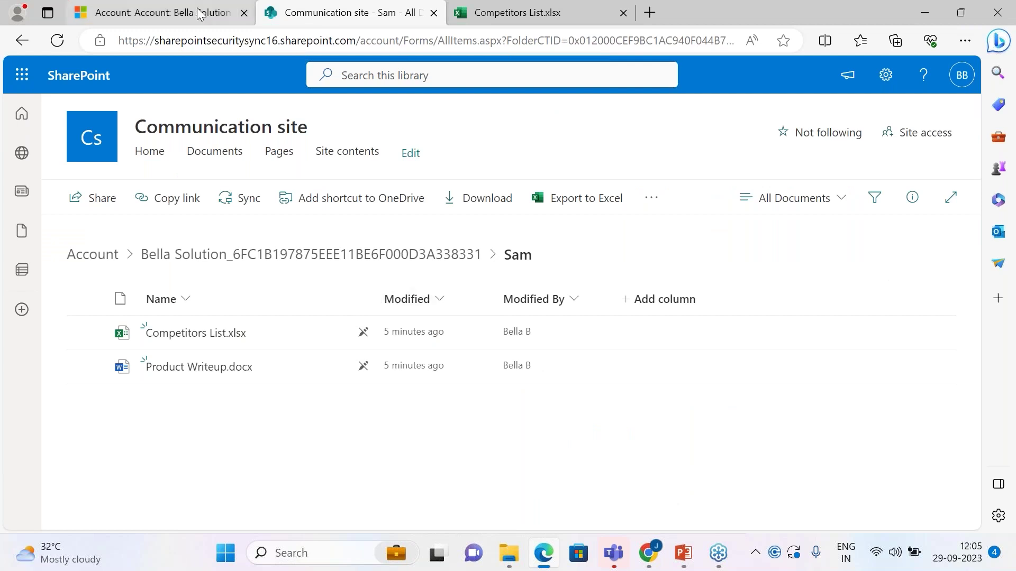
pyautogui.click(217, 13)
pyautogui.click(178, 111)
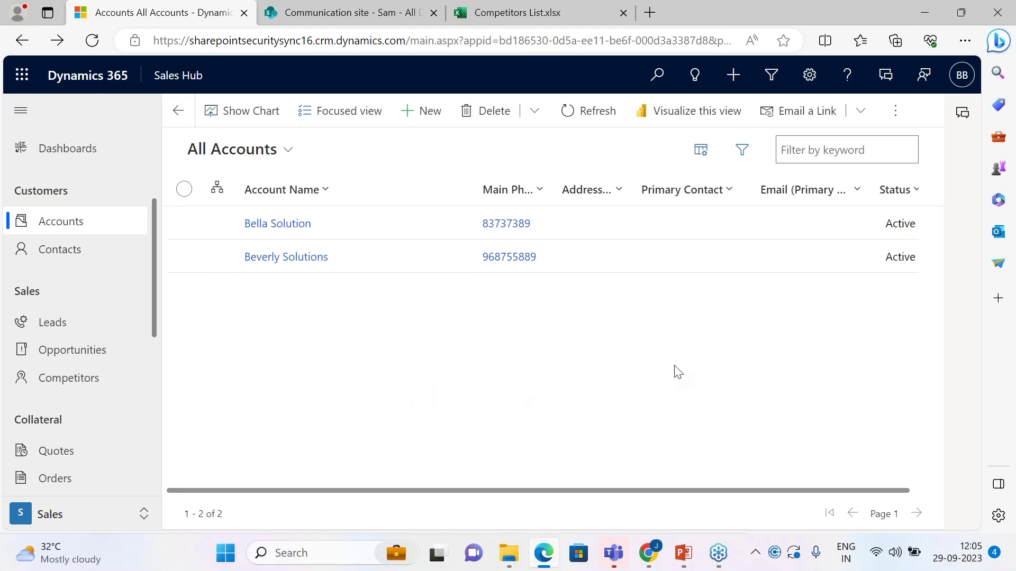
# Show the signed-in user's account details over the All Accounts view and close them again.
pyautogui.click(962, 75)
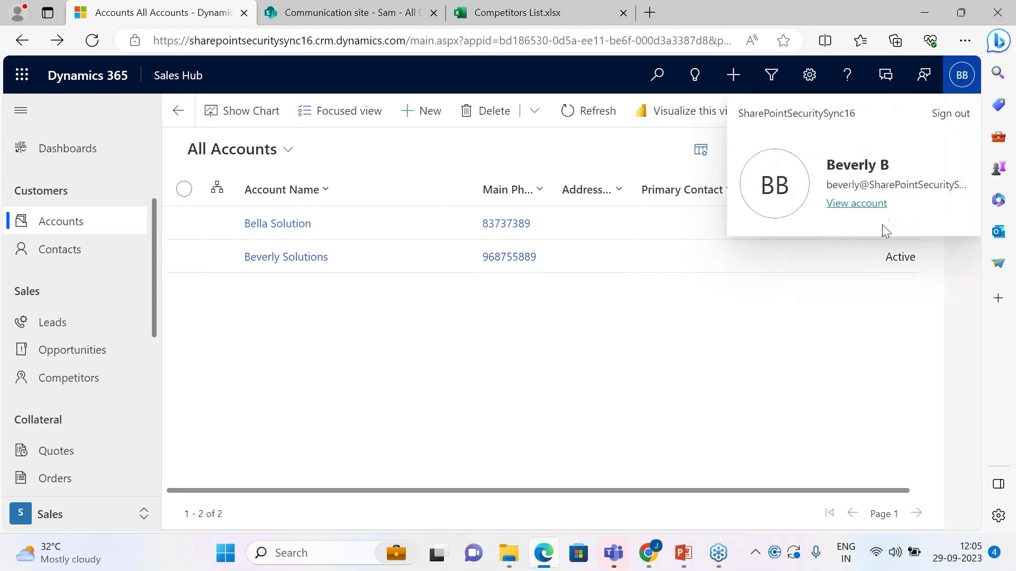
pyautogui.click(762, 334)
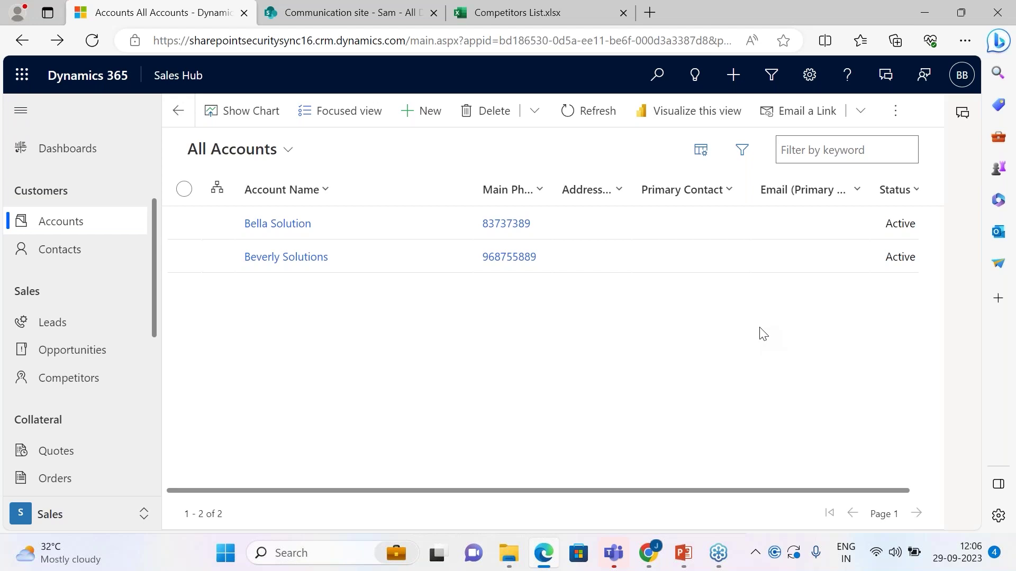
pyautogui.click(962, 75)
pyautogui.click(816, 349)
pyautogui.click(959, 93)
pyautogui.click(803, 341)
pyautogui.click(965, 84)
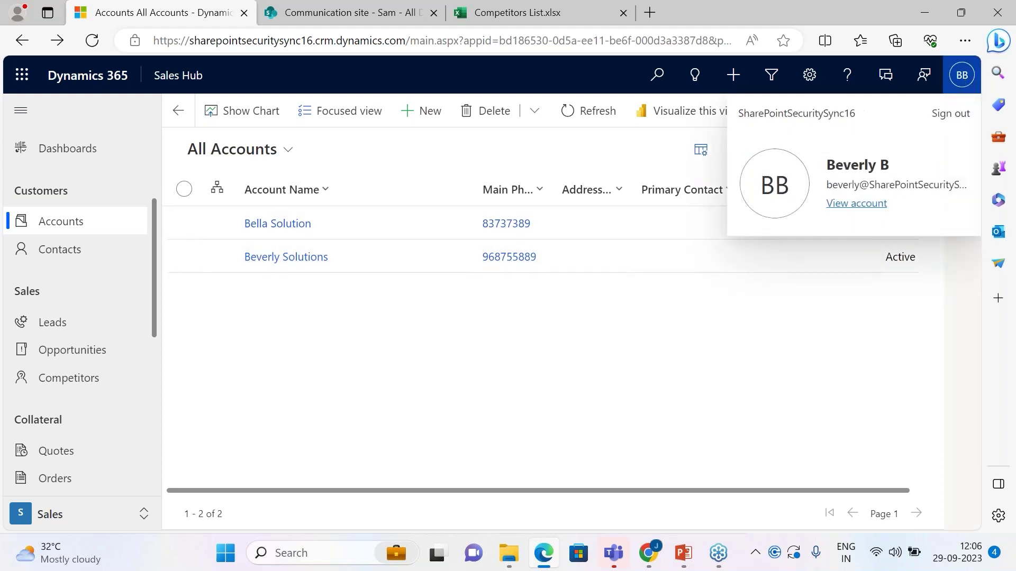
pyautogui.click(701, 360)
# Check folder access at the root of the SharePoint Account library and show the signed-in user's account details in Dynamics.
pyautogui.click(349, 12)
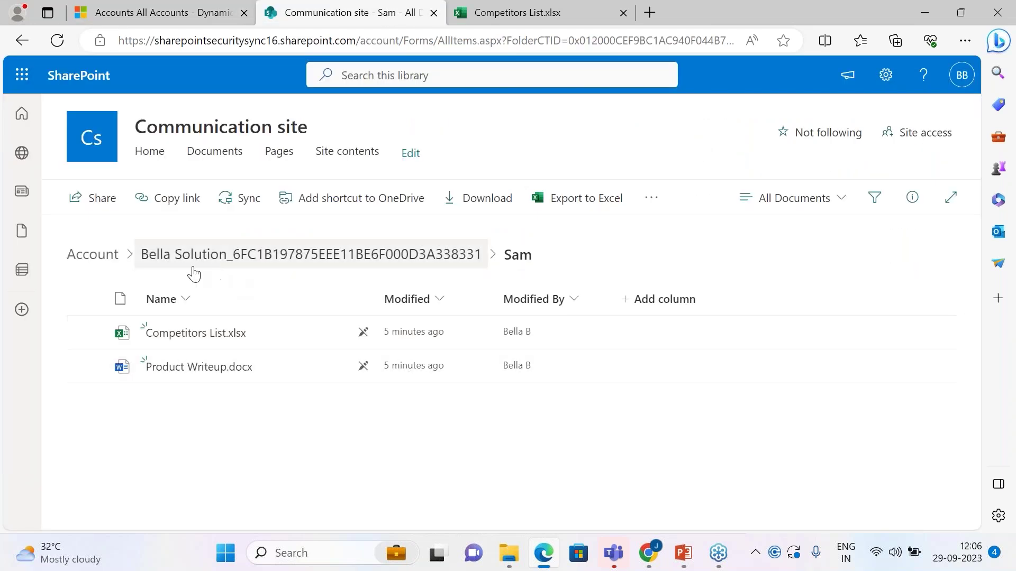
pyautogui.click(102, 255)
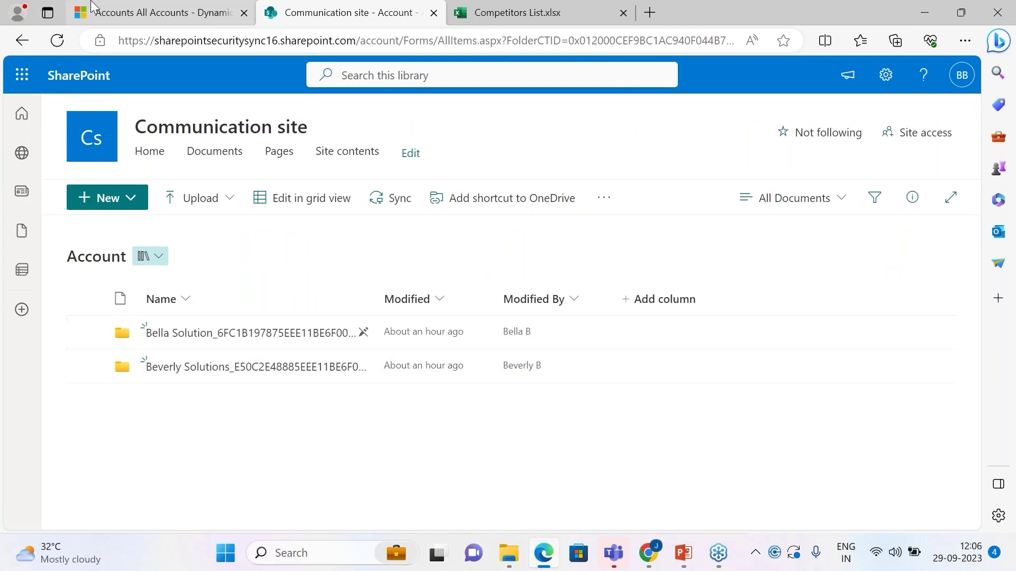
pyautogui.click(115, 15)
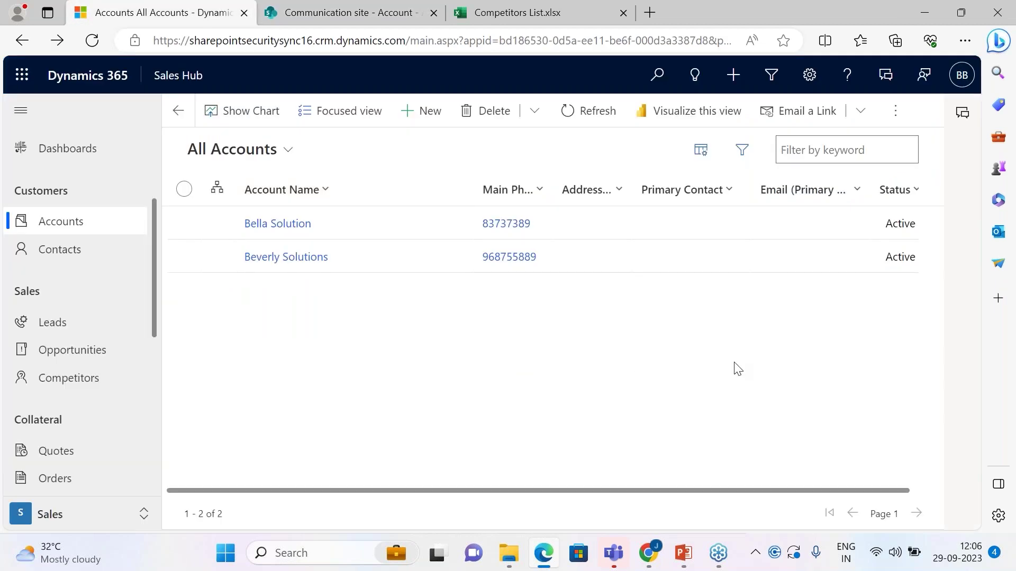
pyautogui.click(962, 74)
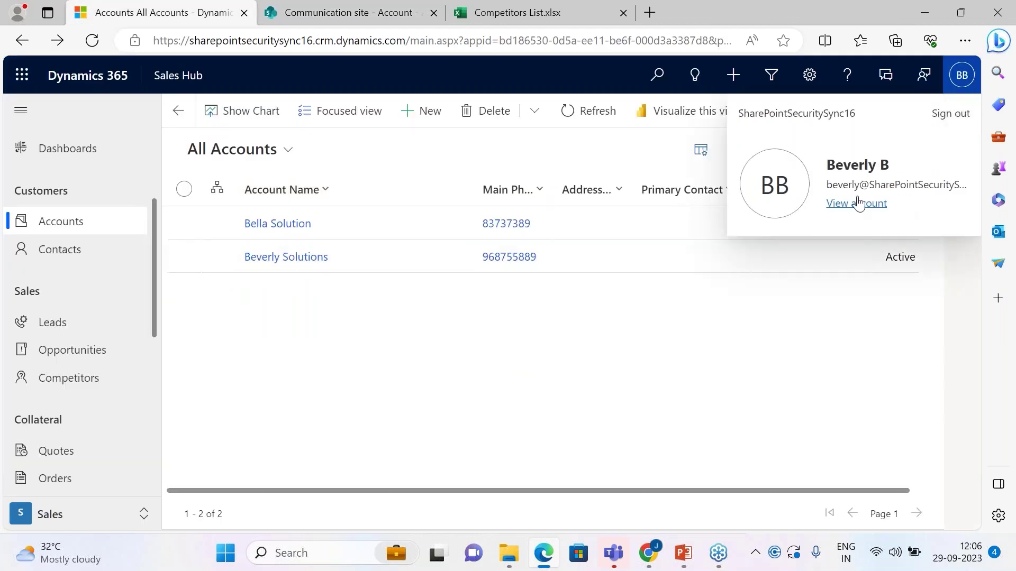
# Switch to the administrator's Chrome window, close Attach2Dynamics on the Manchester Solution account and open the Dynamics 365 advanced settings.
pyautogui.click(648, 553)
pyautogui.click(588, 483)
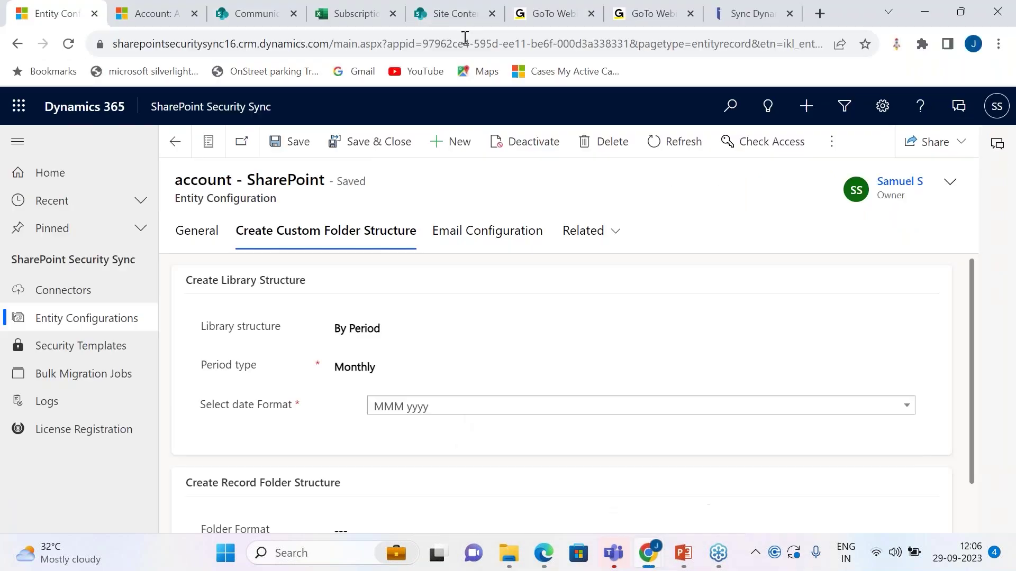
pyautogui.click(170, 14)
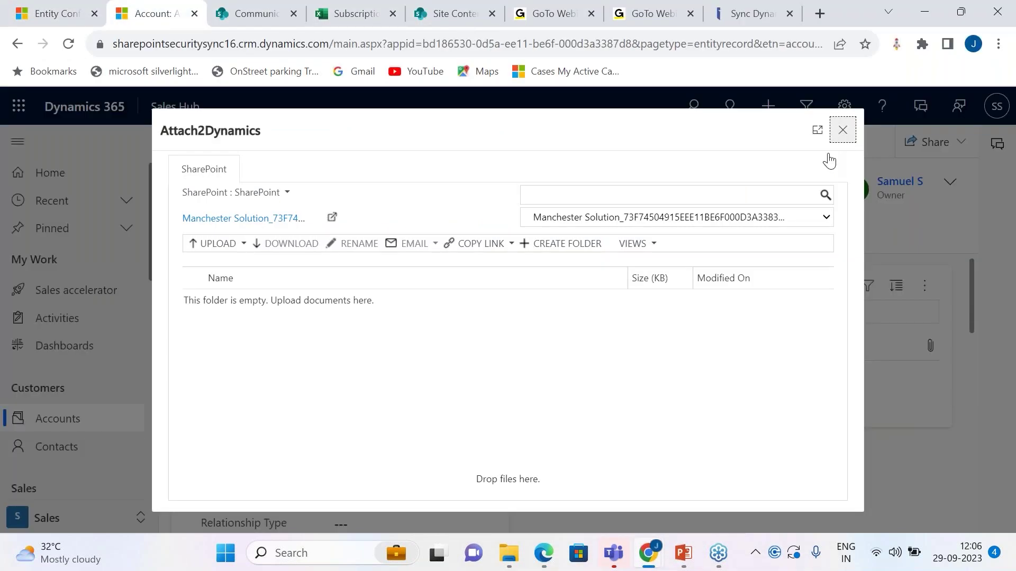
pyautogui.click(842, 130)
pyautogui.click(844, 105)
pyautogui.click(754, 174)
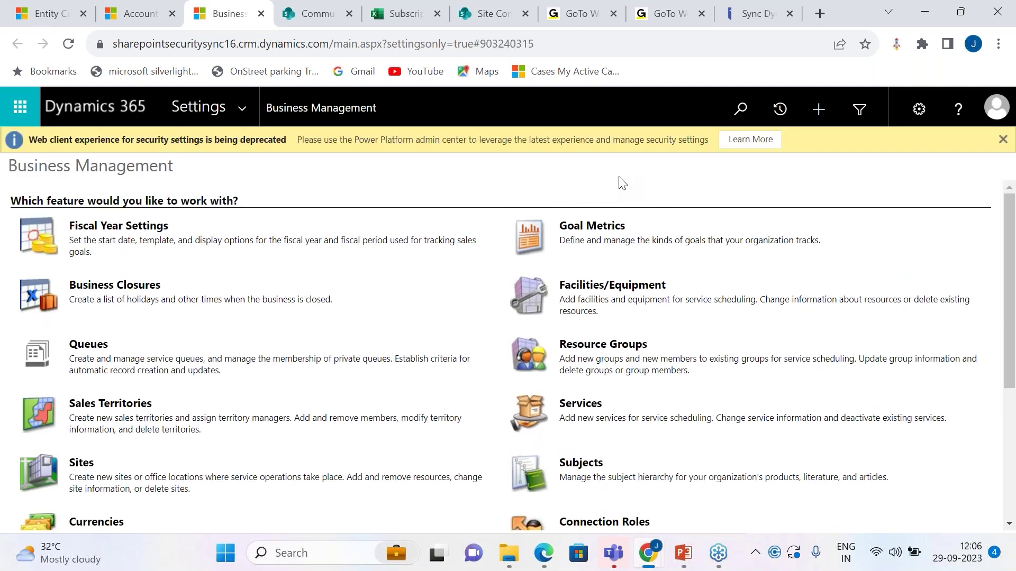
# Open the users list in the Security settings and show the Enabled Users view filtered to names starting with B.
pyautogui.click(249, 112)
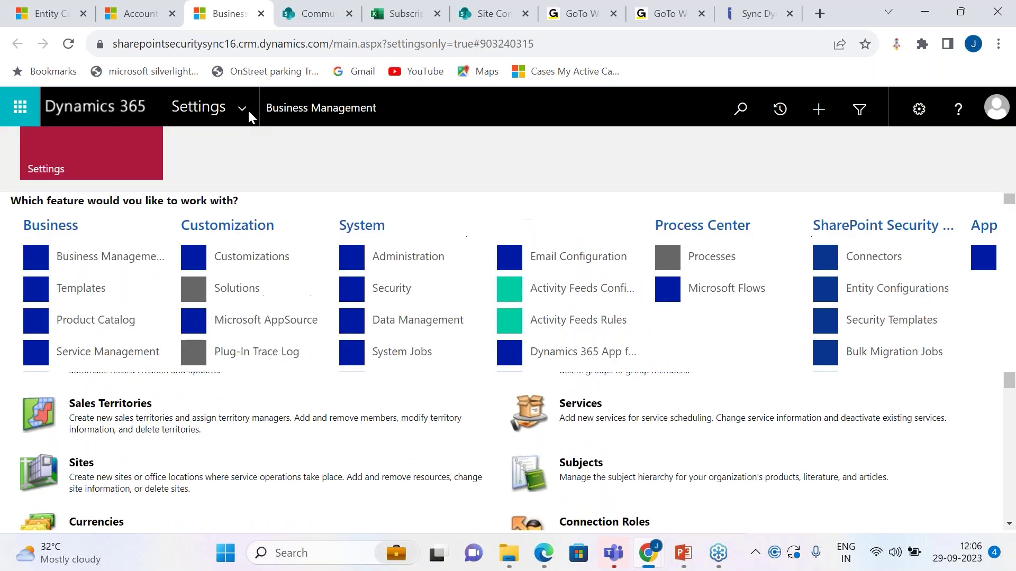
pyautogui.click(386, 296)
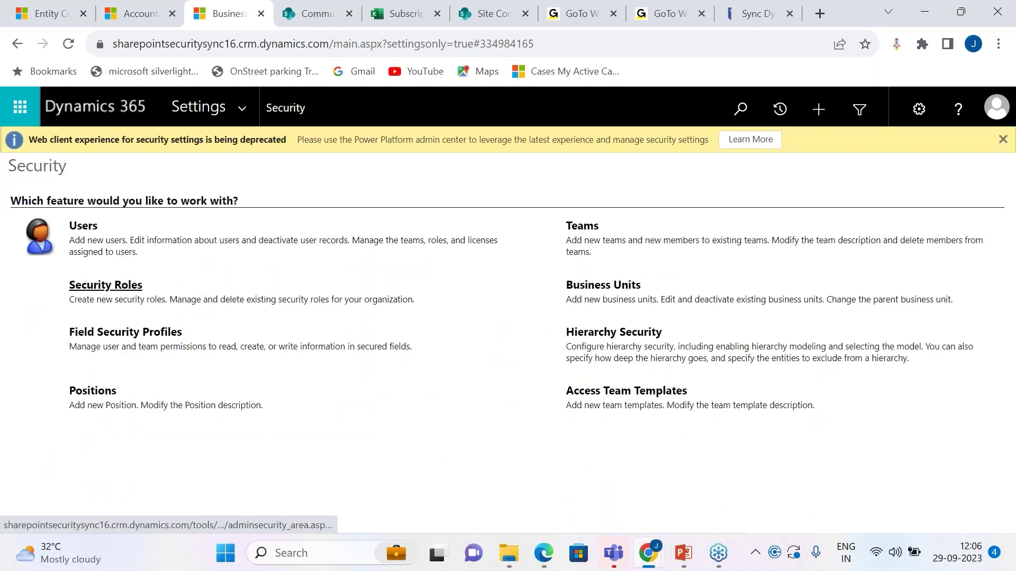
pyautogui.click(84, 226)
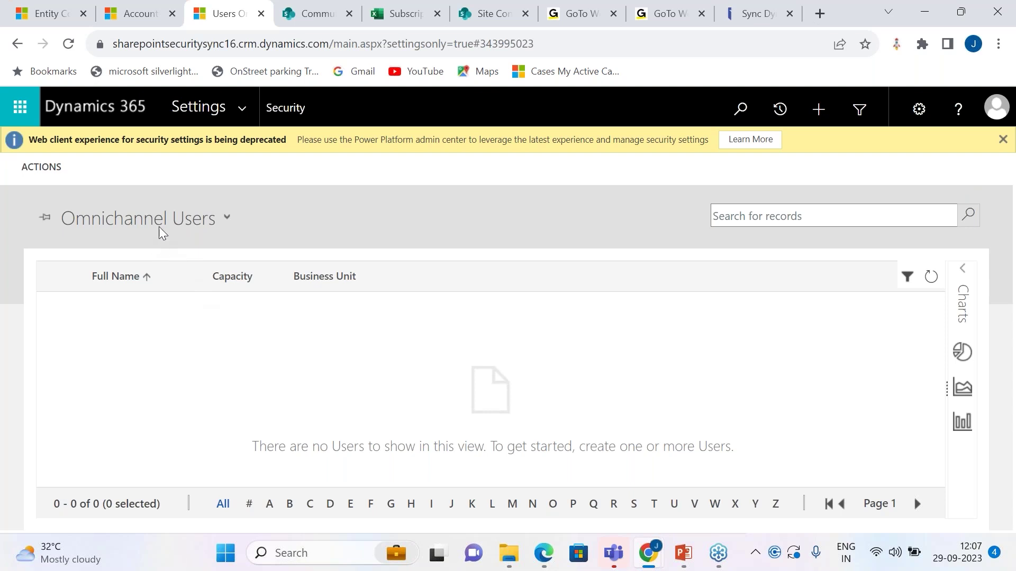
pyautogui.click(138, 218)
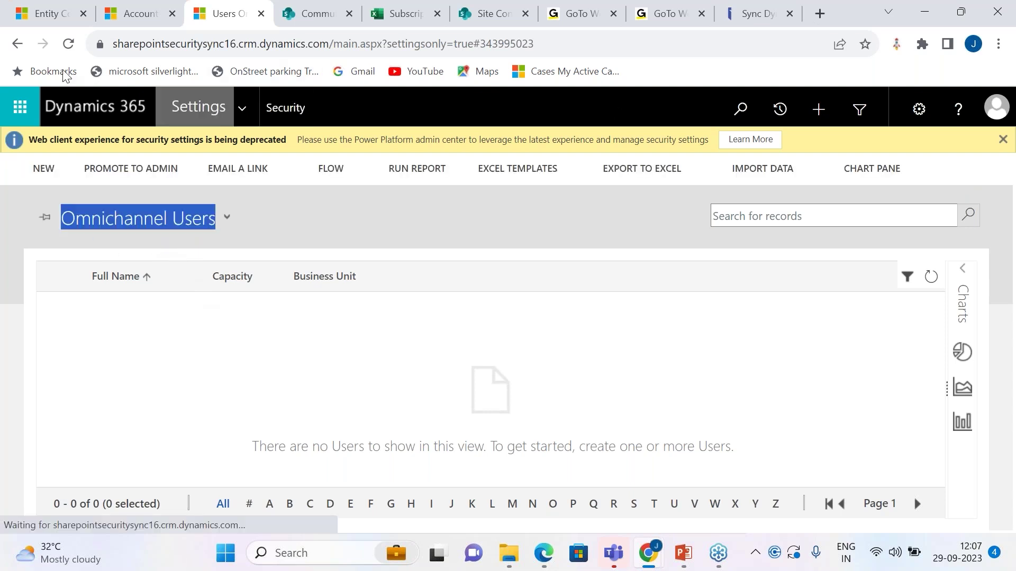
pyautogui.click(105, 259)
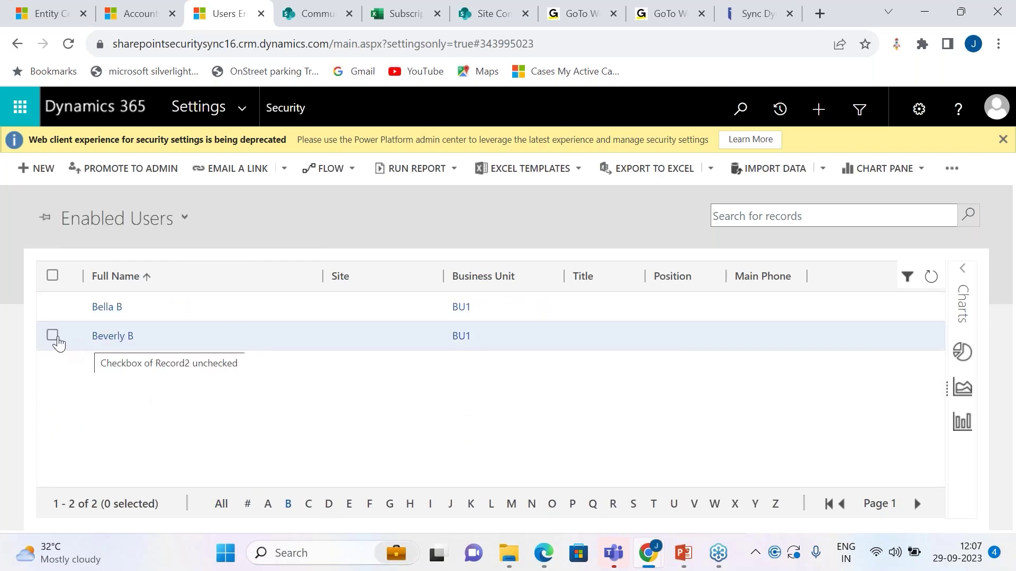
# Assign the Sales Manager security role to the second BU1 user in the Enabled Users list.
pyautogui.click(56, 337)
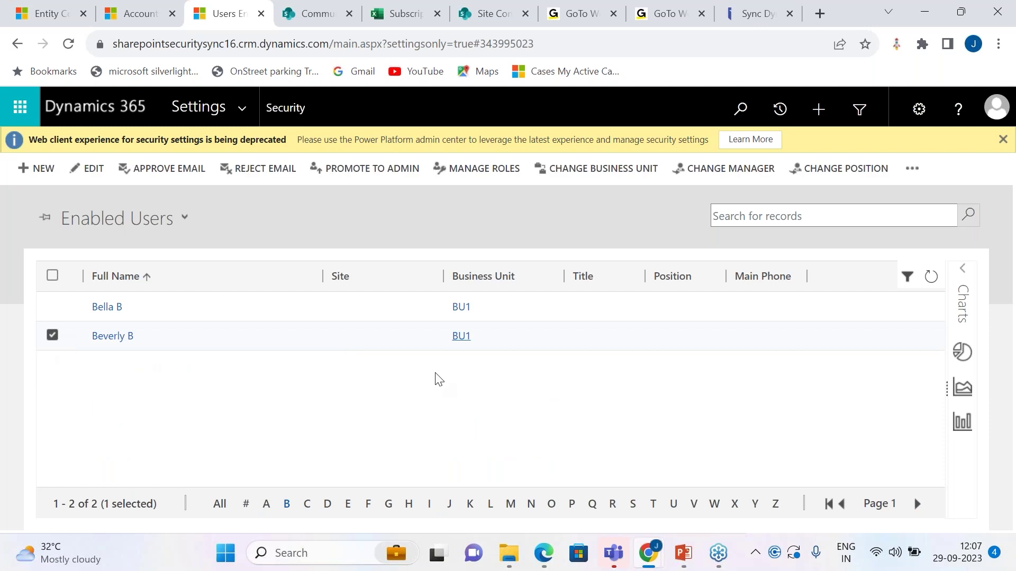
pyautogui.click(480, 167)
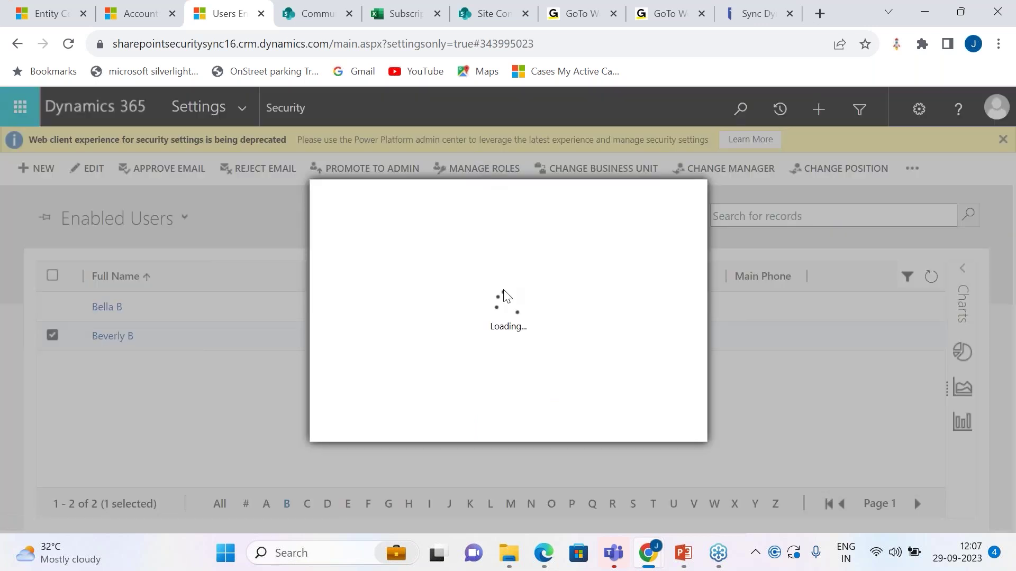
pyautogui.scroll(-10, 458, 341)
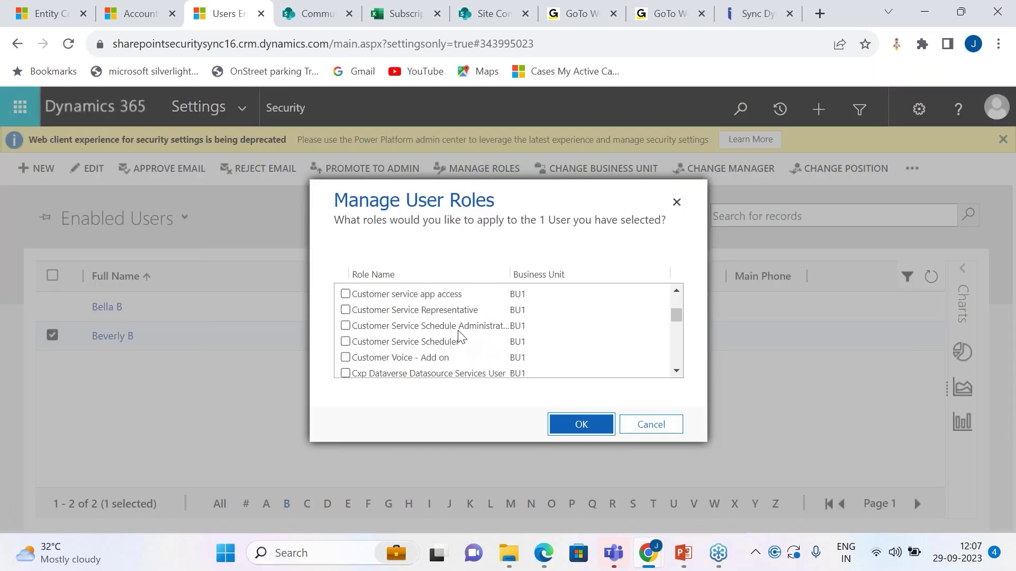
pyautogui.scroll(-6, 458, 341)
pyautogui.scroll(2, 424, 338)
pyautogui.scroll(-3, 423, 338)
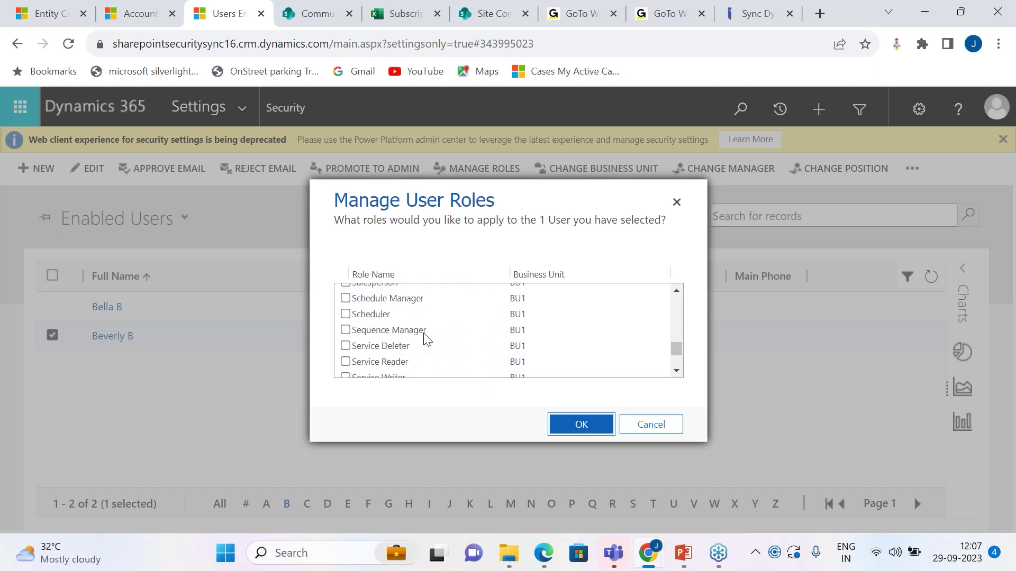
pyautogui.scroll(-2, 424, 337)
pyautogui.scroll(4, 423, 336)
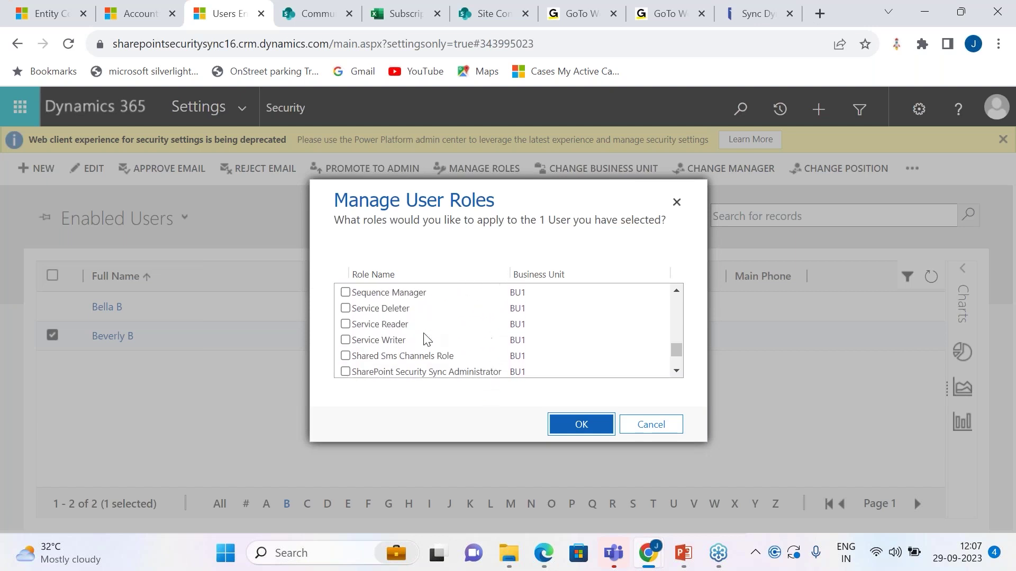
pyautogui.scroll(2, 424, 339)
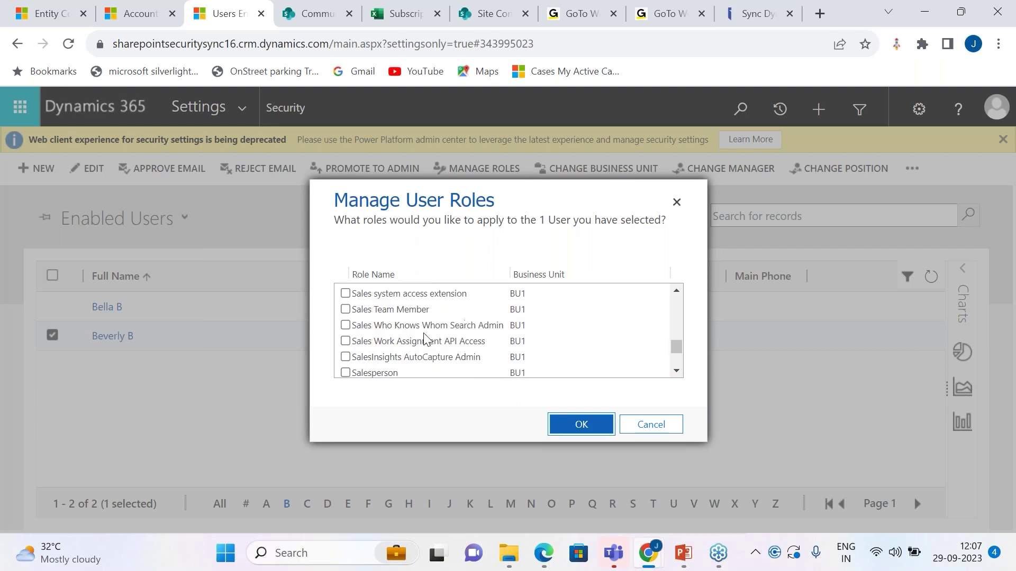
pyautogui.scroll(2, 424, 344)
pyautogui.click(346, 341)
pyautogui.click(590, 430)
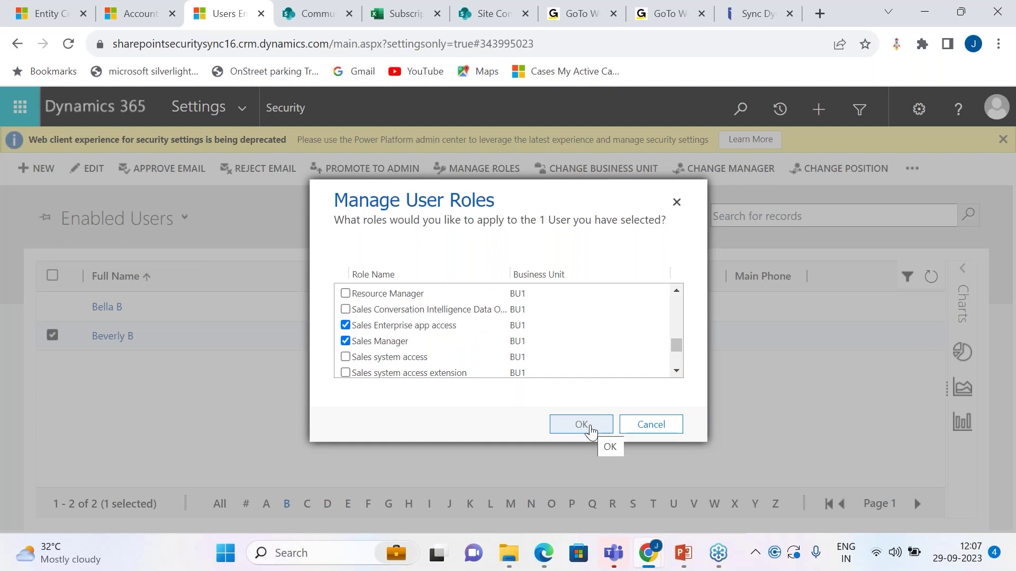
pyautogui.click(591, 429)
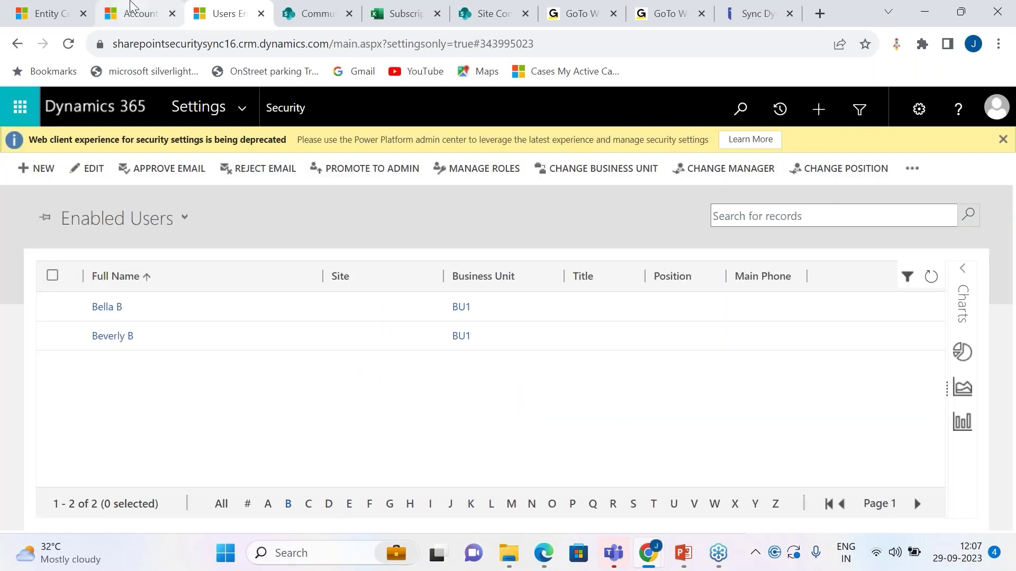
# Open the Sales Hub accounts list from the Manchester Solution record and show the signed-in administrator's account details, then close them.
pyautogui.click(126, 15)
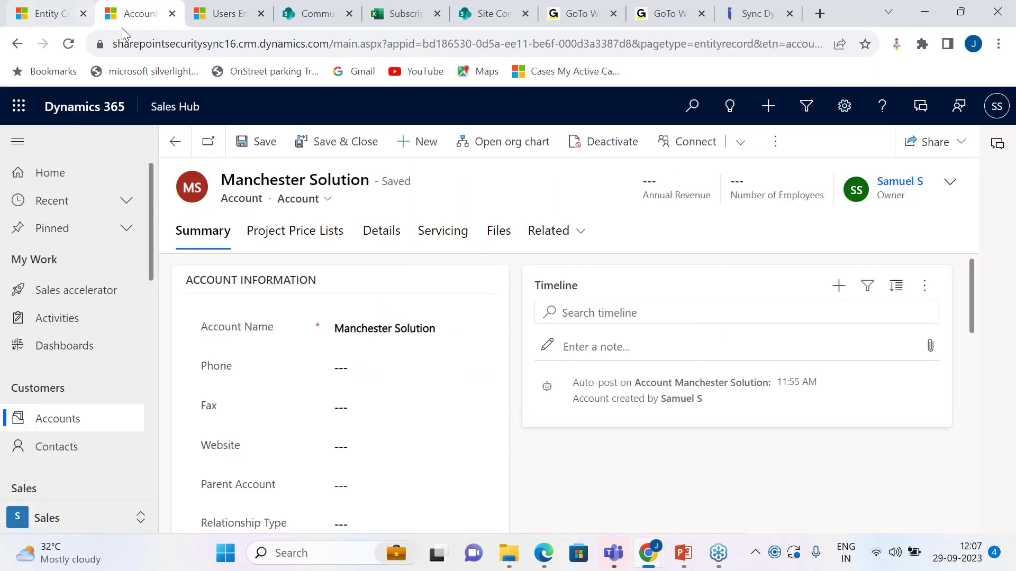
pyautogui.click(132, 424)
pyautogui.click(1006, 119)
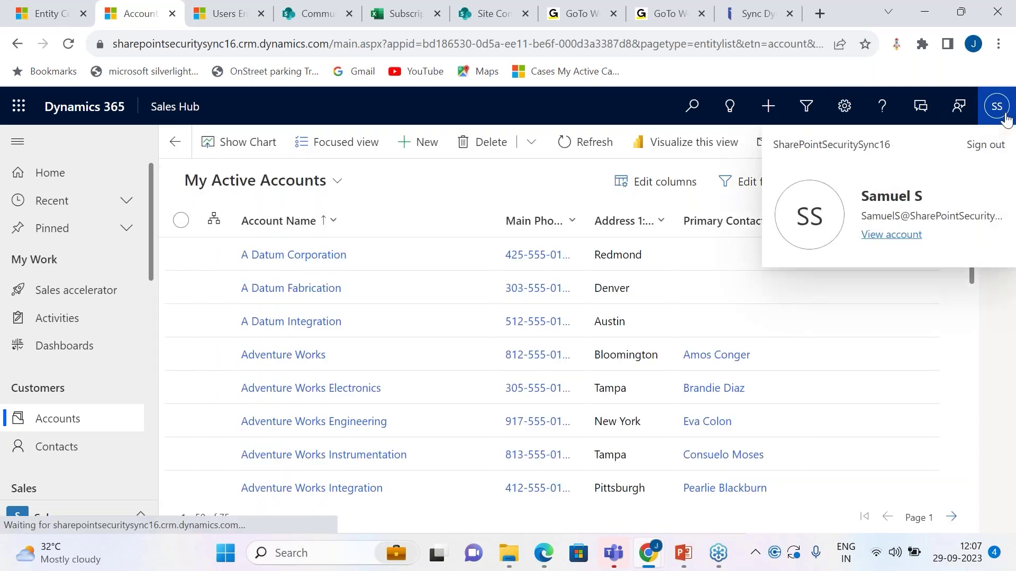
pyautogui.click(453, 181)
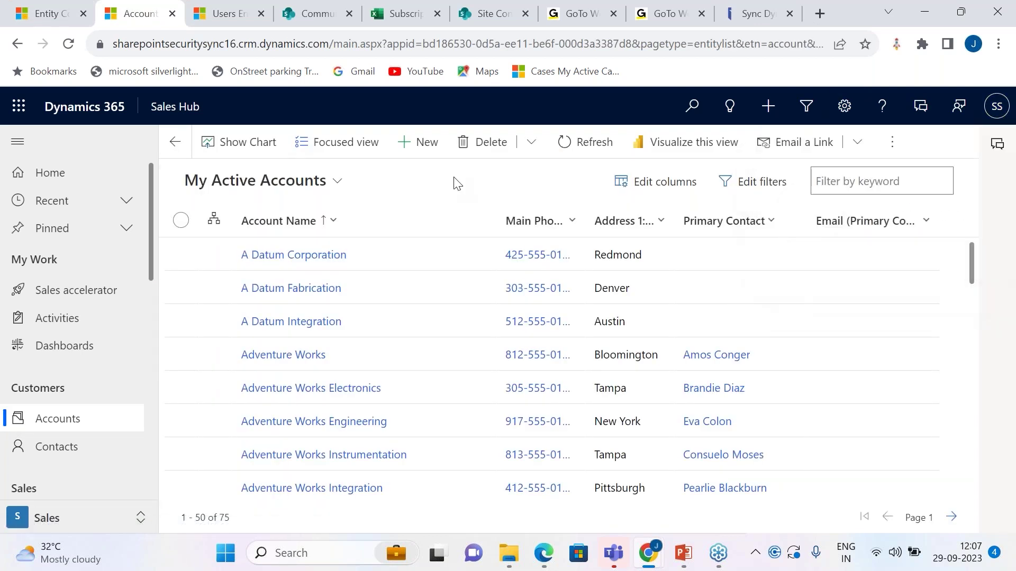
# Browse My Active Accounts, switch to the All Accounts view and open the site contents of the SharePoint Communication site.
pyautogui.scroll(-3, 344, 372)
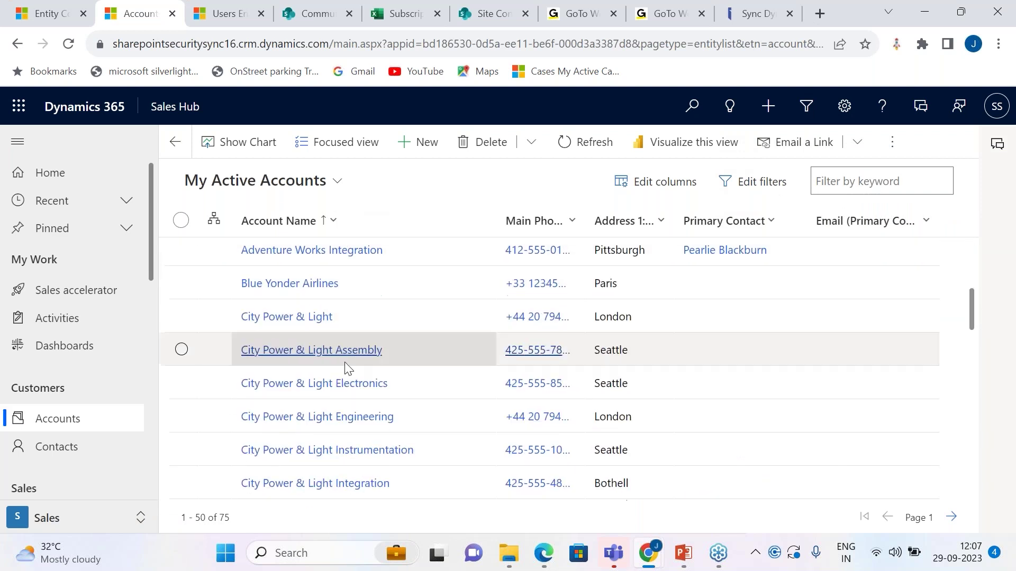
pyautogui.scroll(3, 346, 369)
pyautogui.click(337, 181)
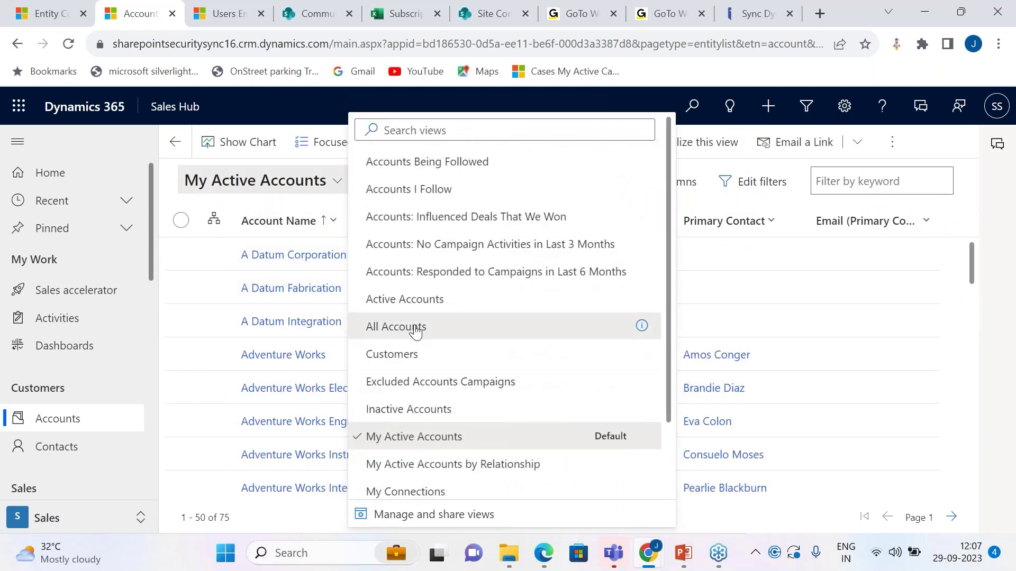
pyautogui.click(416, 328)
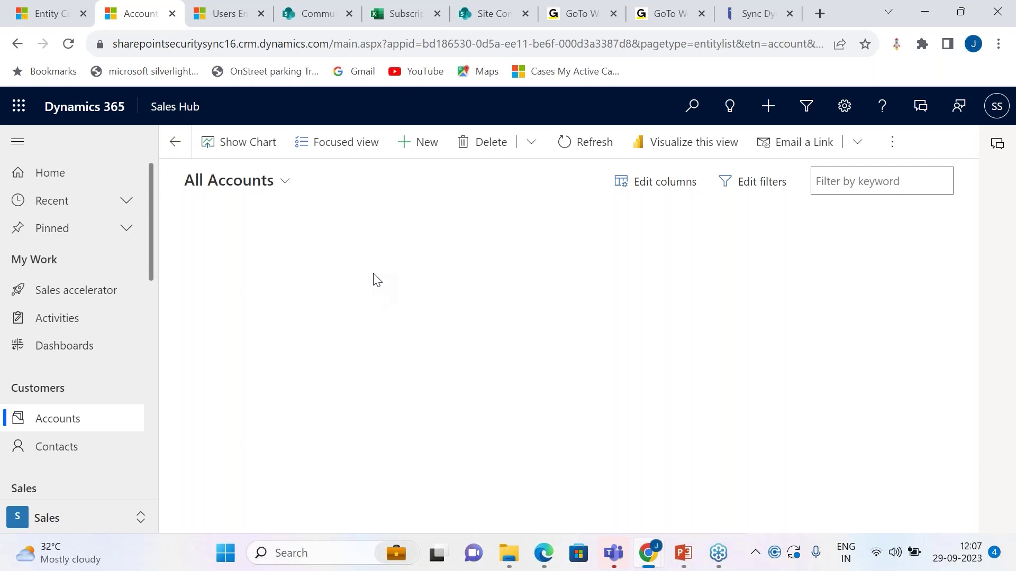
pyautogui.click(305, 7)
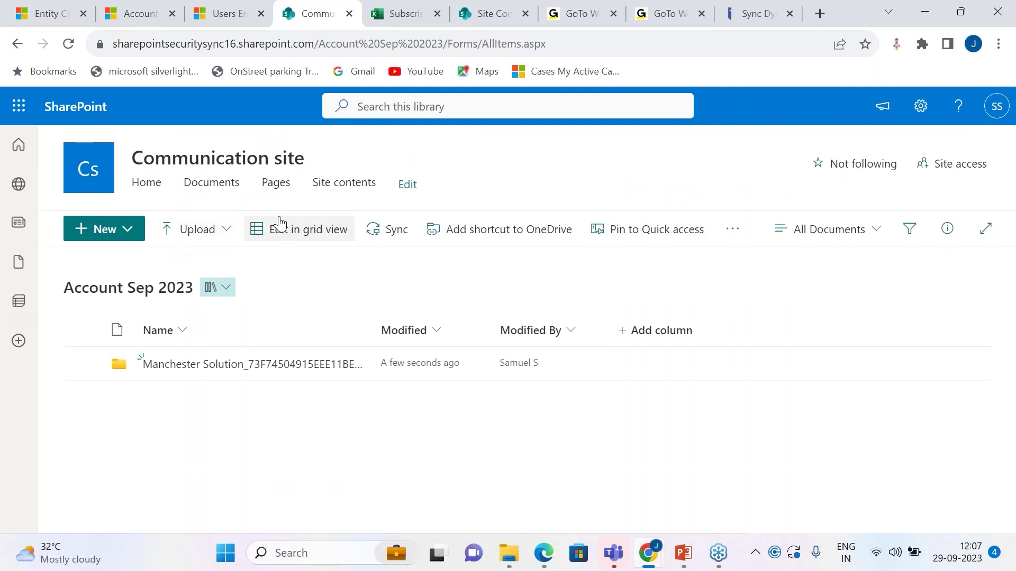
pyautogui.click(328, 185)
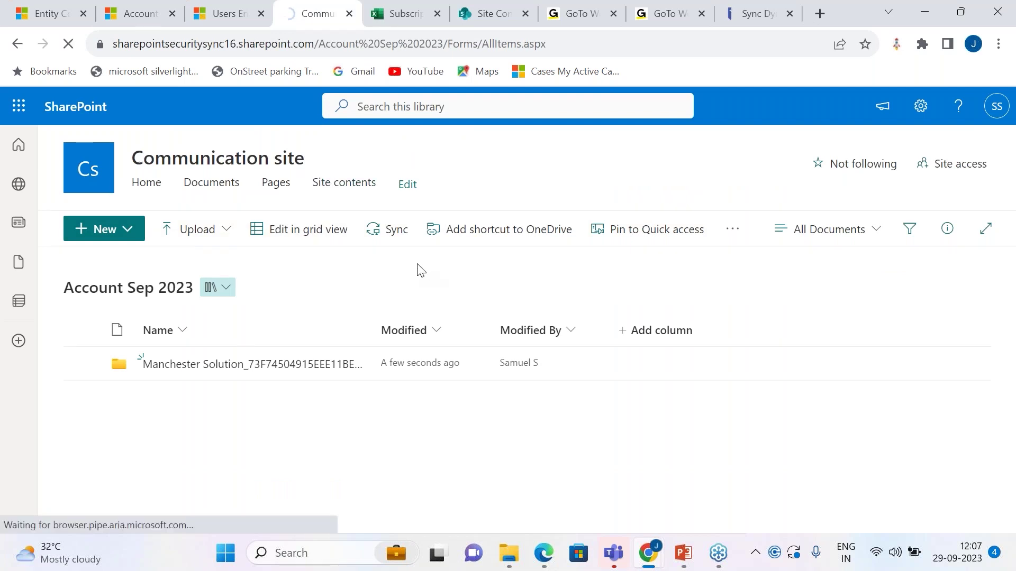
# Switch to the Edge window of the user with the changed role and refresh the All Accounts view and the SharePoint Account library.
pyautogui.click(545, 554)
pyautogui.click(962, 77)
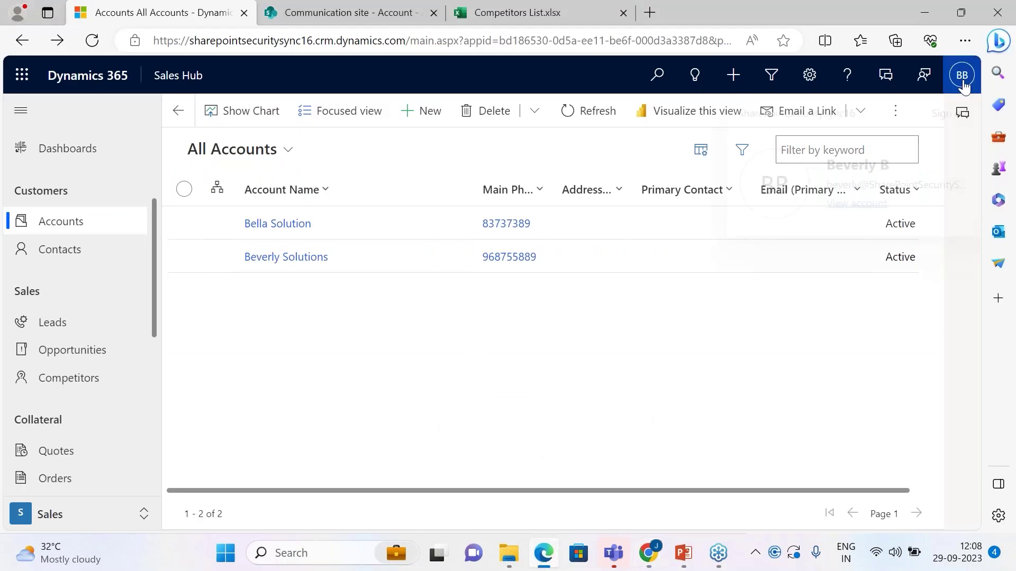
pyautogui.click(612, 399)
pyautogui.click(576, 111)
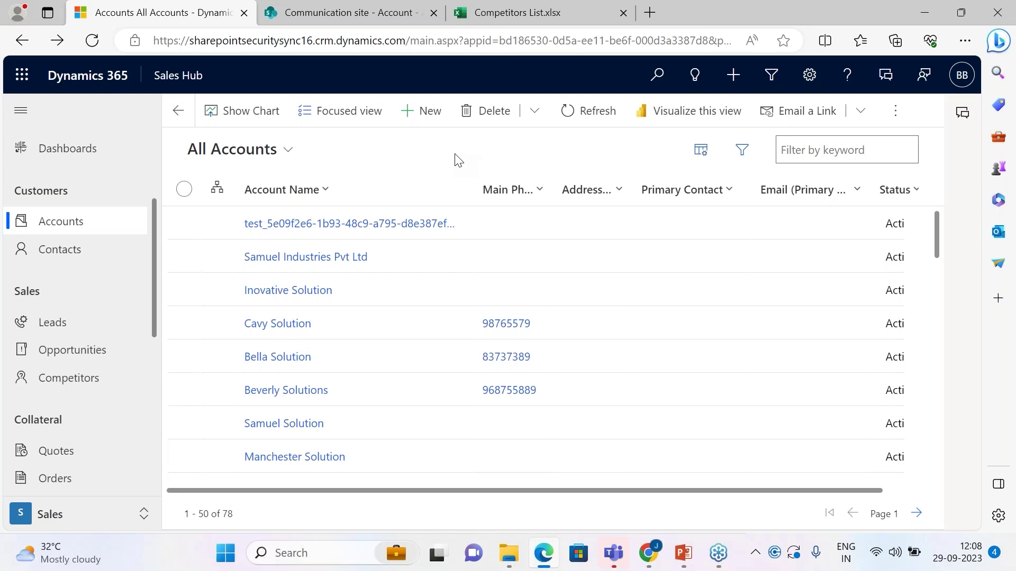
pyautogui.click(339, 12)
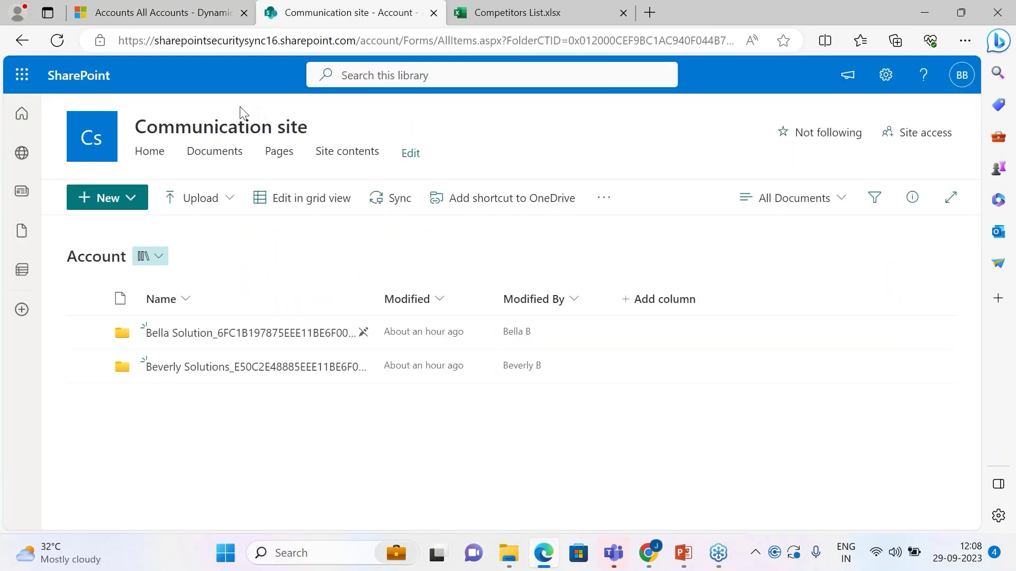
pyautogui.click(55, 42)
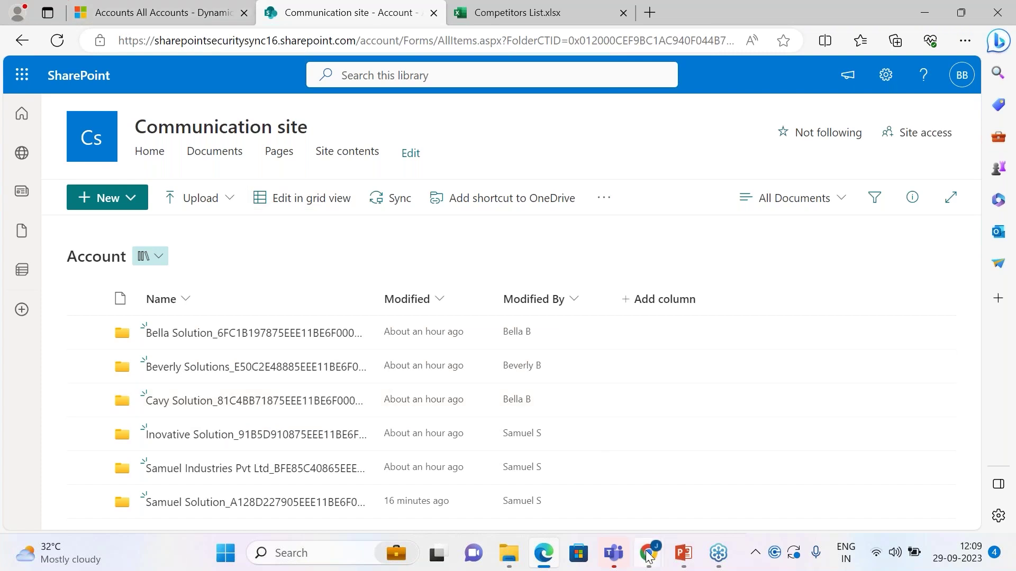
# Return to the administrator's Chrome window and show the custom folder structure settings of the account entity configuration.
pyautogui.moveTo(648, 552)
pyautogui.click(573, 484)
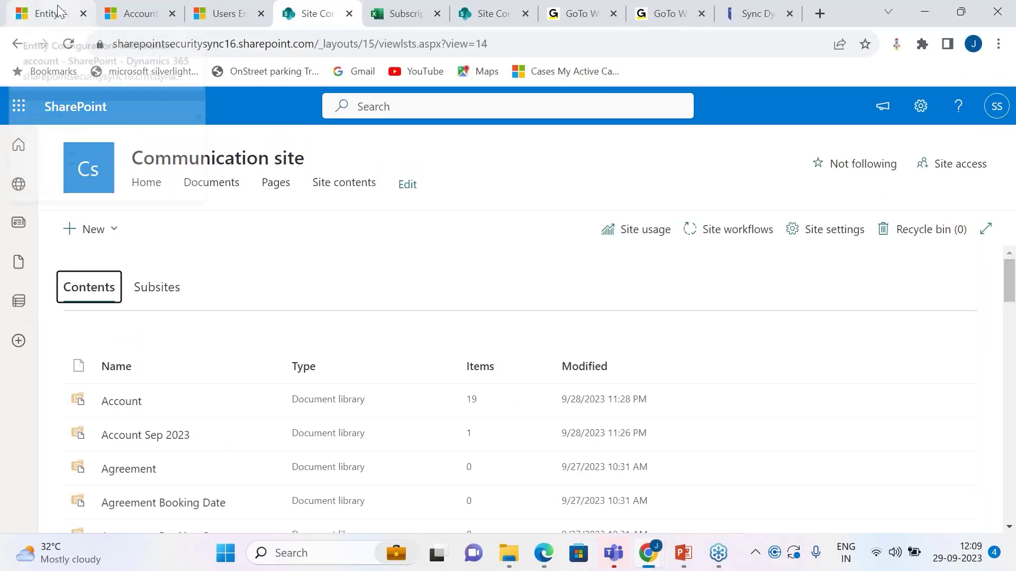
pyautogui.click(73, 17)
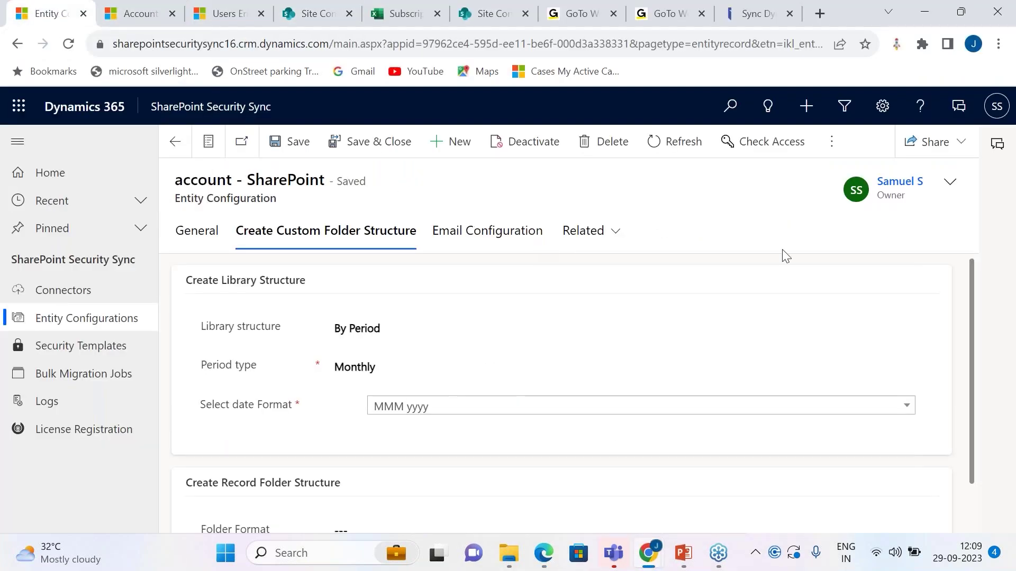
pyautogui.click(999, 230)
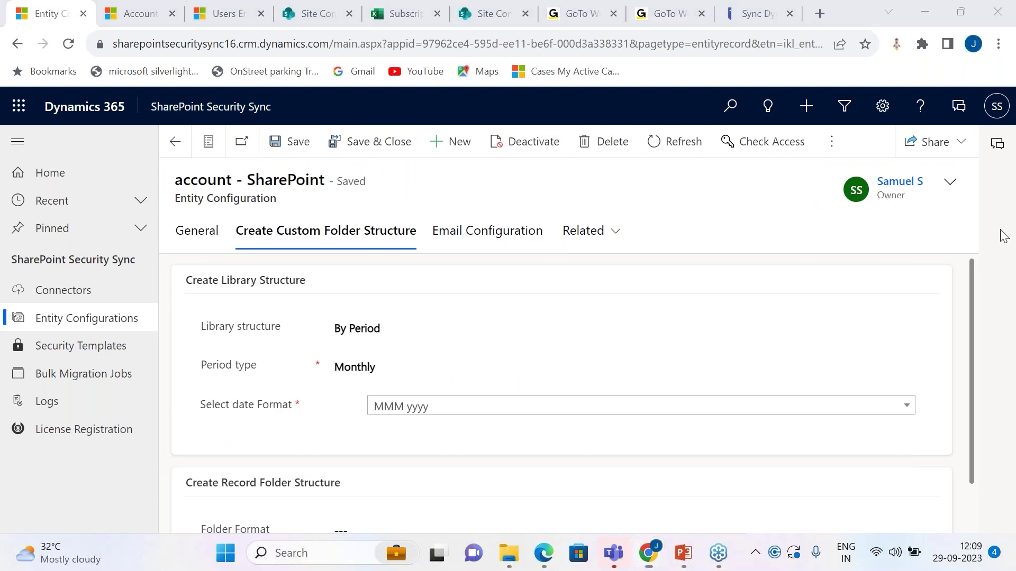